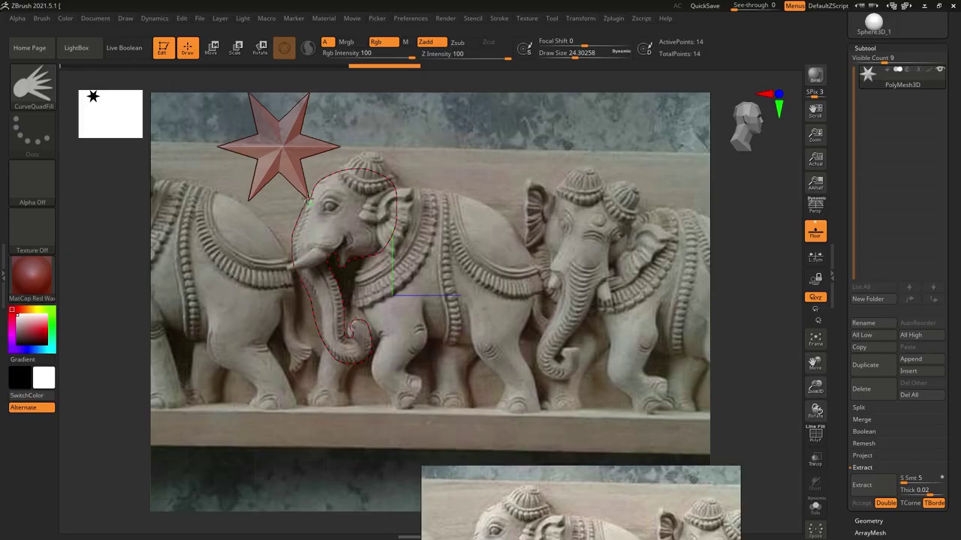
Fill the traced head, ear and body outlines as flat meshes over the reference photo
{"action": "left_click", "coordinate": [308, 201]}
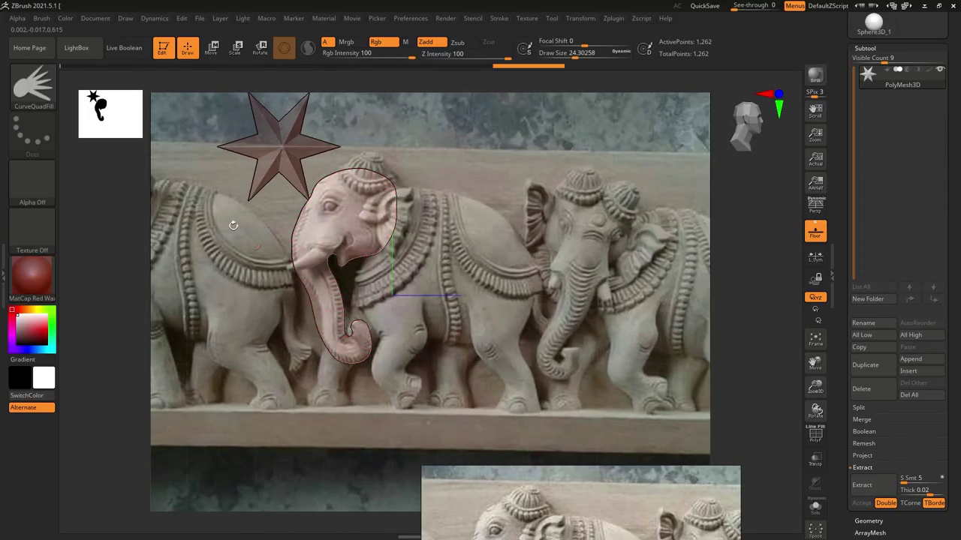
{"action": "left_click_drag", "start_coordinate": [381, 263], "coordinate": [276, 248], "text": "alt"}
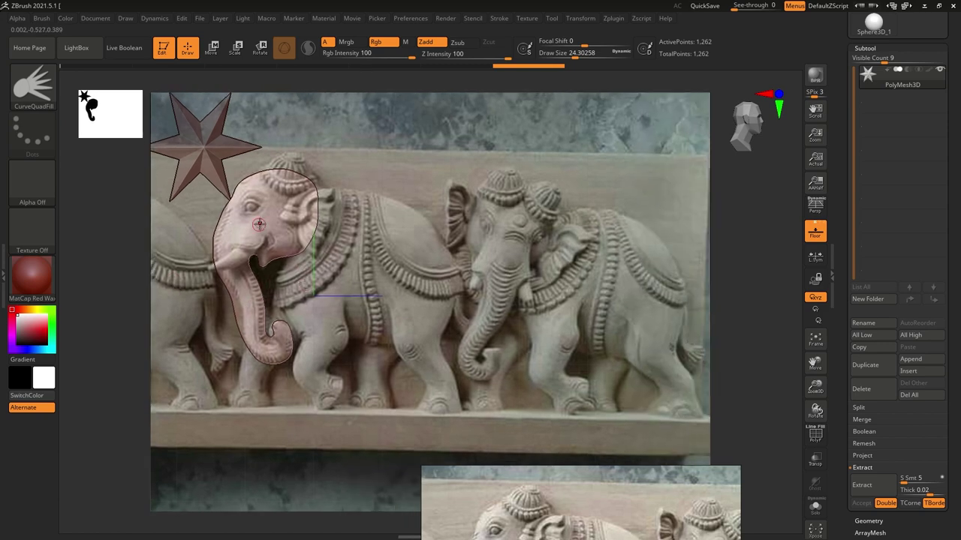
{"action": "mouse_move", "coordinate": [295, 232]}
{"action": "left_mouse_down"}
{"action": "mouse_move", "coordinate": [318, 249]}
{"action": "mouse_move", "coordinate": [301, 248]}
{"action": "mouse_move", "coordinate": [279, 223]}
{"action": "left_mouse_up"}
{"action": "left_click", "coordinate": [300, 210]}
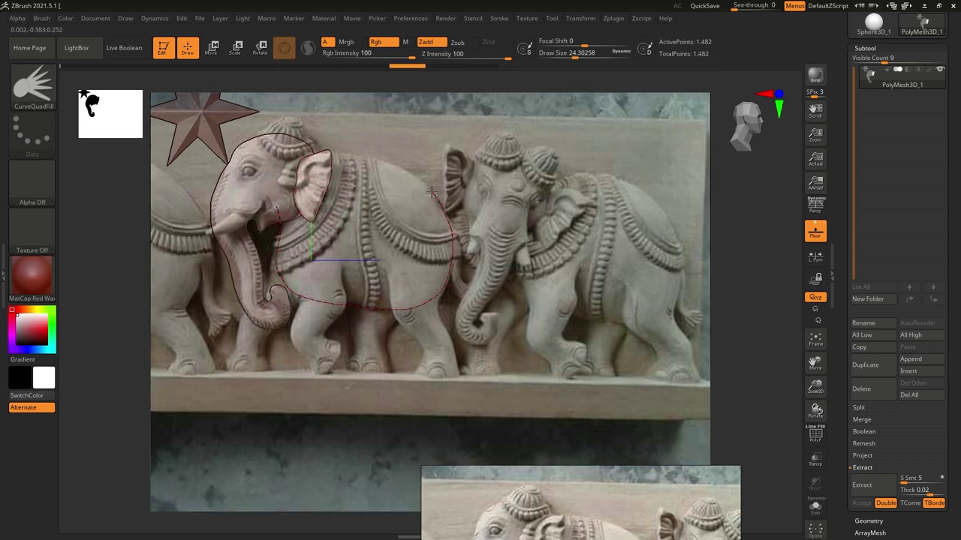
{"action": "left_click", "coordinate": [284, 170]}
{"action": "left_click_drag", "start_coordinate": [299, 300], "coordinate": [299, 240], "text": "alt"}
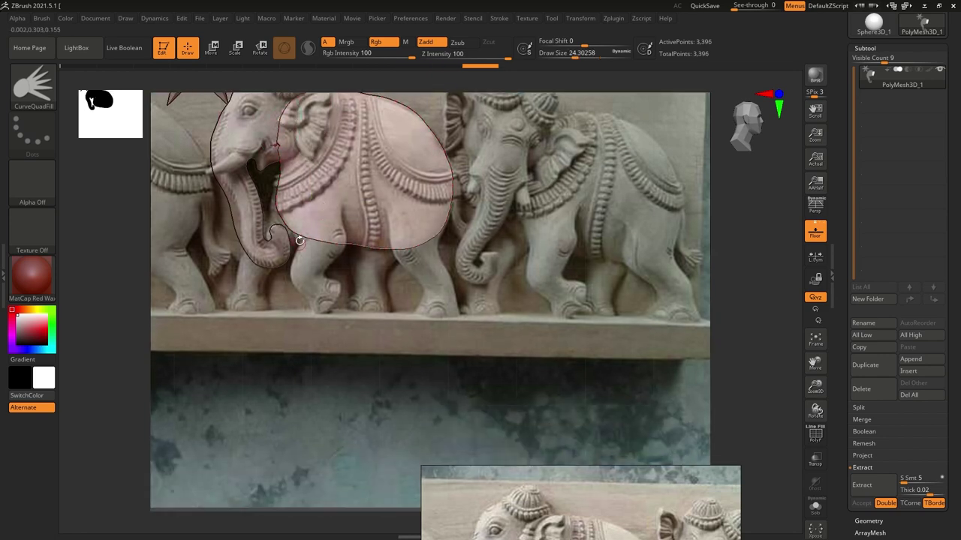
Trace the front leg and remaining leg outlines and fill them as flat meshes
{"action": "left_click", "coordinate": [346, 234]}
{"action": "left_click_drag", "start_coordinate": [346, 234], "coordinate": [359, 202], "text": "alt"}
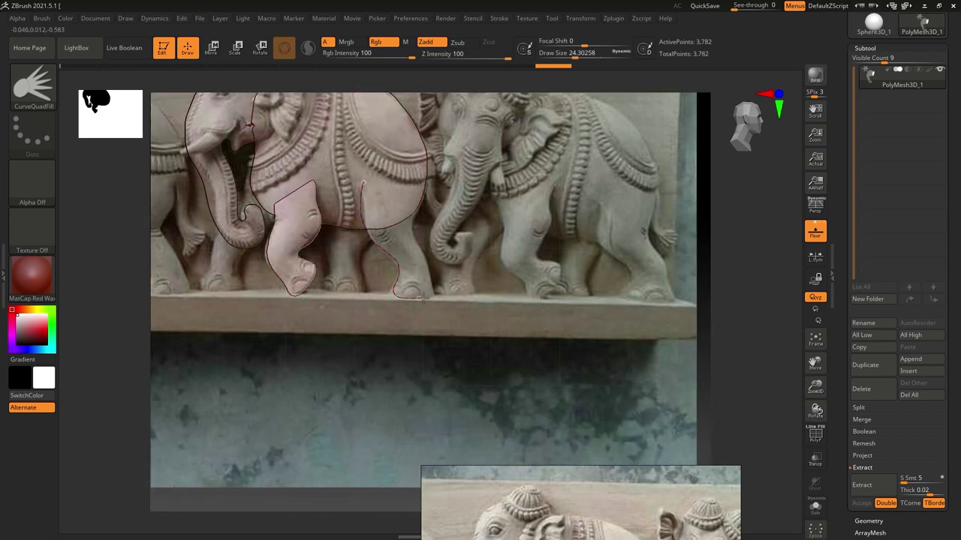
{"action": "left_click_drag", "start_coordinate": [415, 216], "coordinate": [372, 174]}
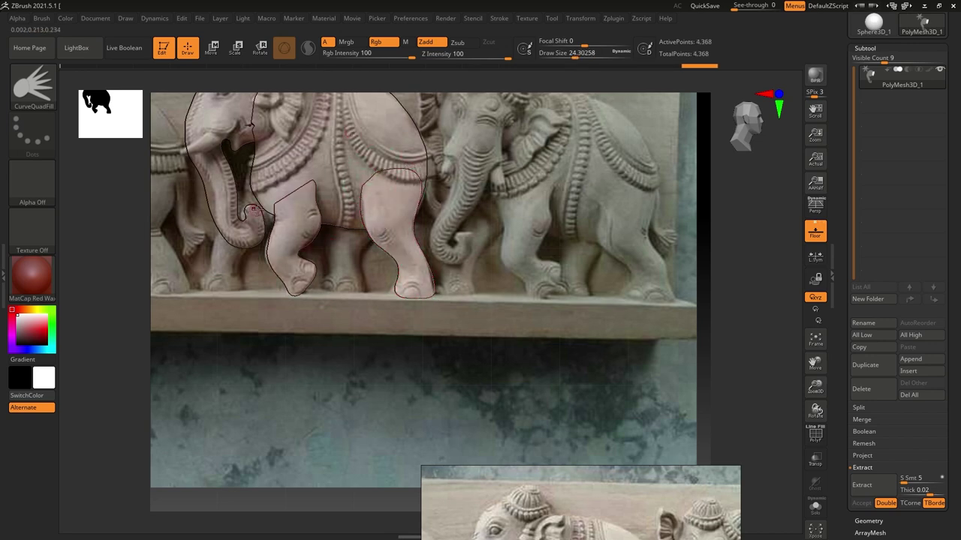
{"action": "left_click_drag", "start_coordinate": [254, 210], "coordinate": [276, 186], "text": "alt"}
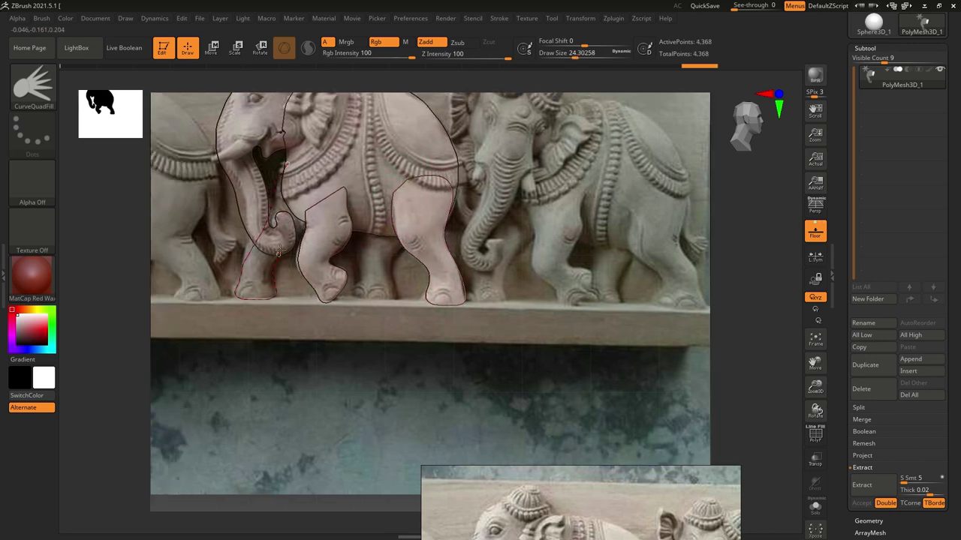
{"action": "left_click_drag", "start_coordinate": [277, 251], "coordinate": [271, 201]}
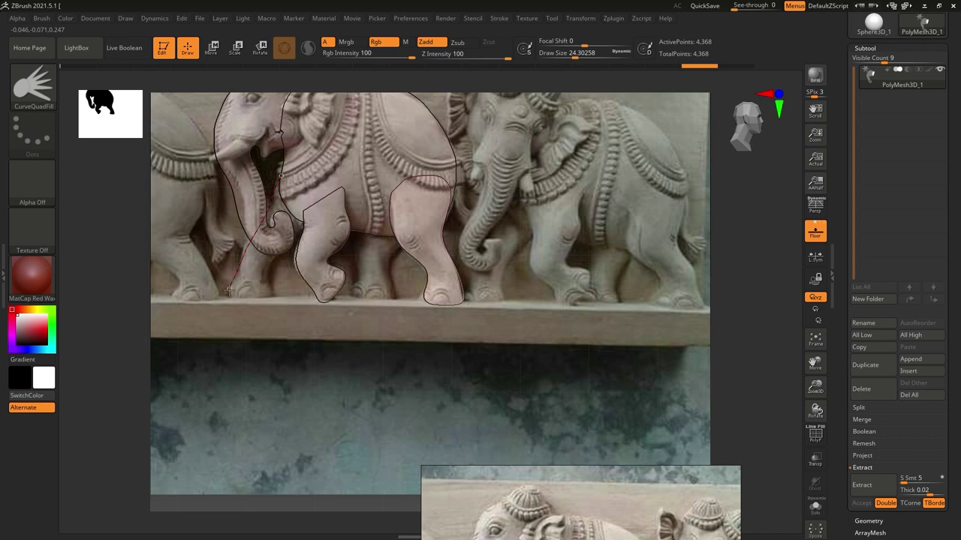
{"action": "left_click_drag", "start_coordinate": [291, 236], "coordinate": [403, 248], "text": "alt"}
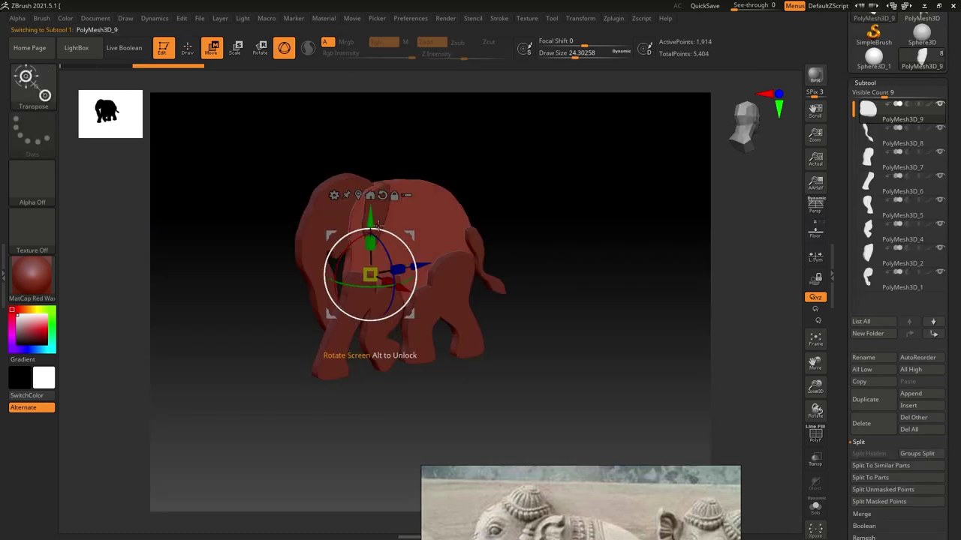
Orbit the flat elephant pieces in 3D and click through several pieces to select their subtools
{"action": "left_click_drag", "start_coordinate": [426, 294], "coordinate": [466, 379]}
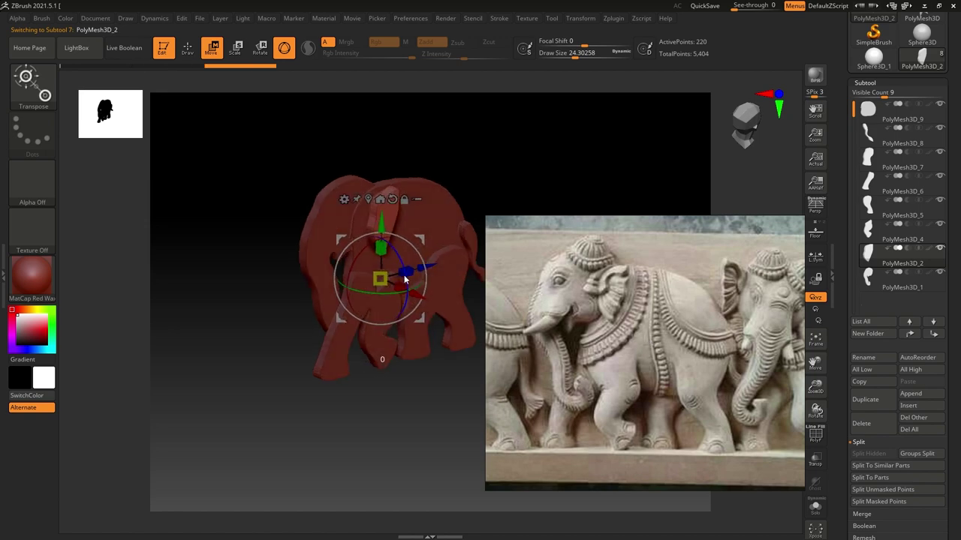
{"action": "left_click", "coordinate": [465, 379], "text": "alt"}
{"action": "mouse_move", "coordinate": [338, 370]}
{"action": "left_mouse_down"}
{"action": "mouse_move", "coordinate": [368, 280]}
{"action": "mouse_move", "coordinate": [440, 358]}
{"action": "left_mouse_up"}
{"action": "left_click", "coordinate": [369, 279], "text": "alt"}
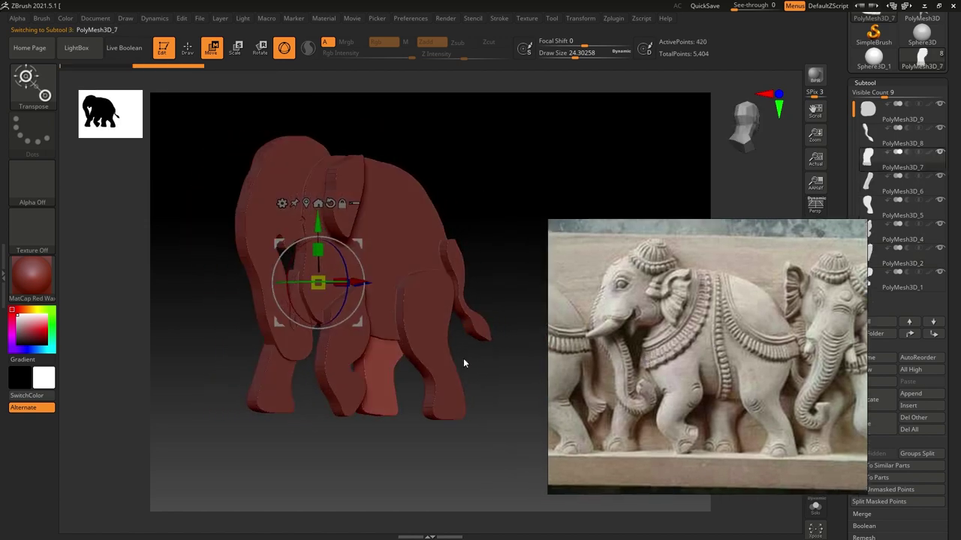
{"action": "mouse_move", "coordinate": [254, 217]}
{"action": "left_mouse_down"}
{"action": "mouse_move", "coordinate": [315, 170]}
{"action": "mouse_move", "coordinate": [342, 255]}
{"action": "mouse_move", "coordinate": [451, 255]}
{"action": "left_mouse_up"}
{"action": "left_click", "coordinate": [315, 170], "text": "alt"}
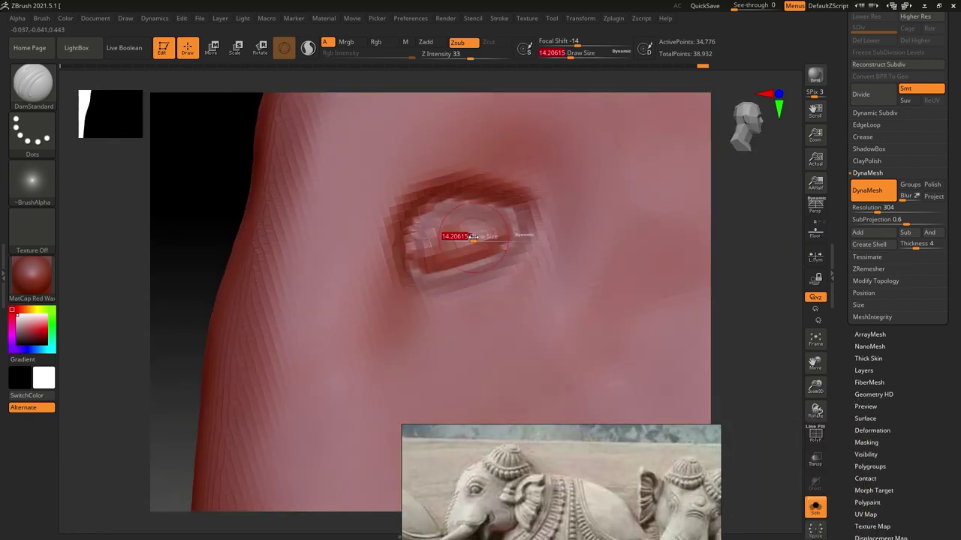
Switch to the ClayBuildup brush and build up the surface inside the eye socket
{"action": "key", "text": "b"}
{"action": "key", "text": "c"}
{"action": "key", "text": "b"}
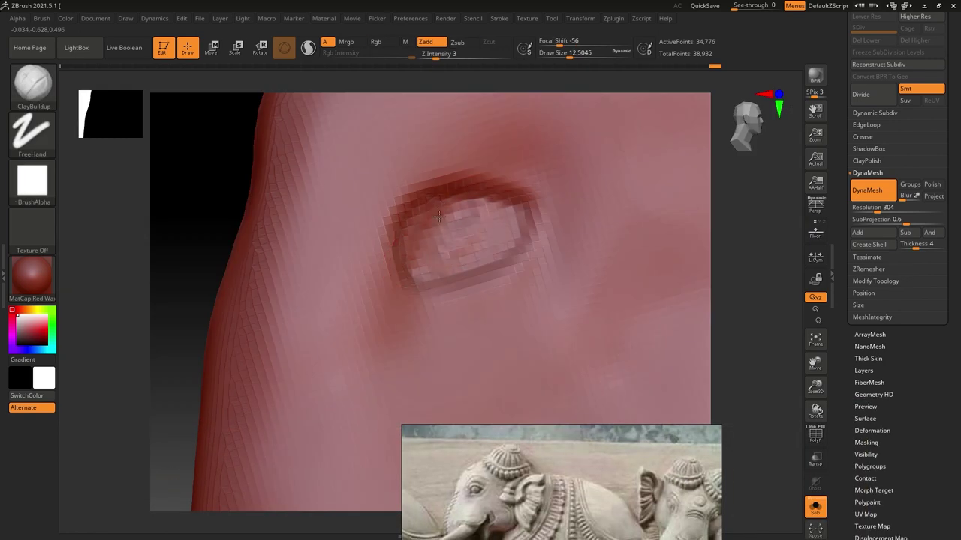
{"action": "left_click_drag", "start_coordinate": [439, 216], "coordinate": [448, 234]}
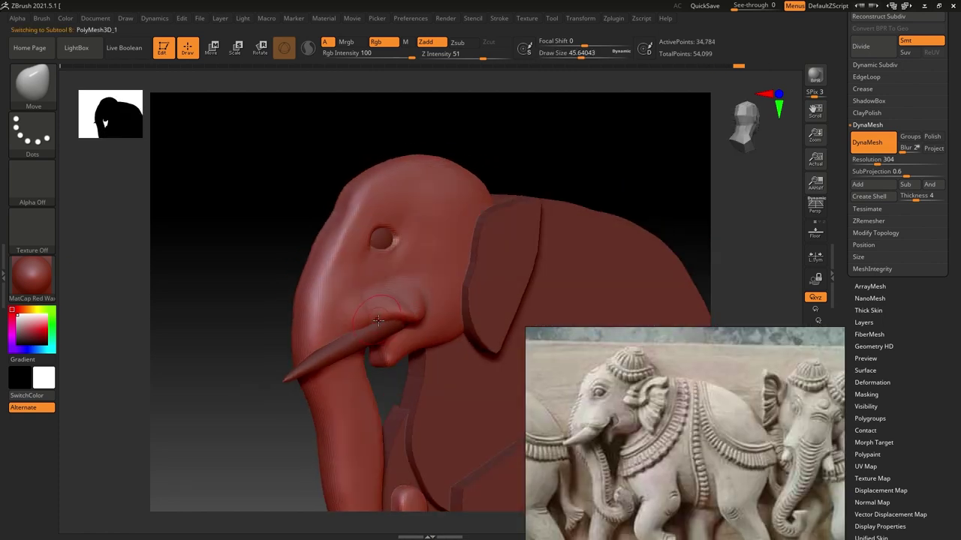
Alternate between the tusk and head subtools, ending with the head selected
{"action": "left_click", "coordinate": [423, 326], "text": "alt"}
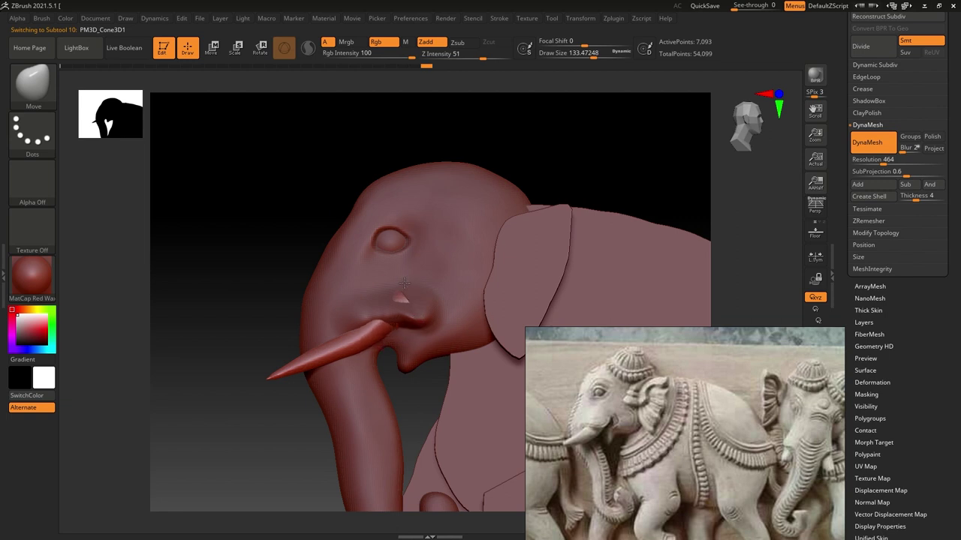
{"action": "left_click", "coordinate": [363, 326], "text": "alt"}
{"action": "key", "text": "s"}
{"action": "left_click", "coordinate": [324, 368], "text": "alt"}
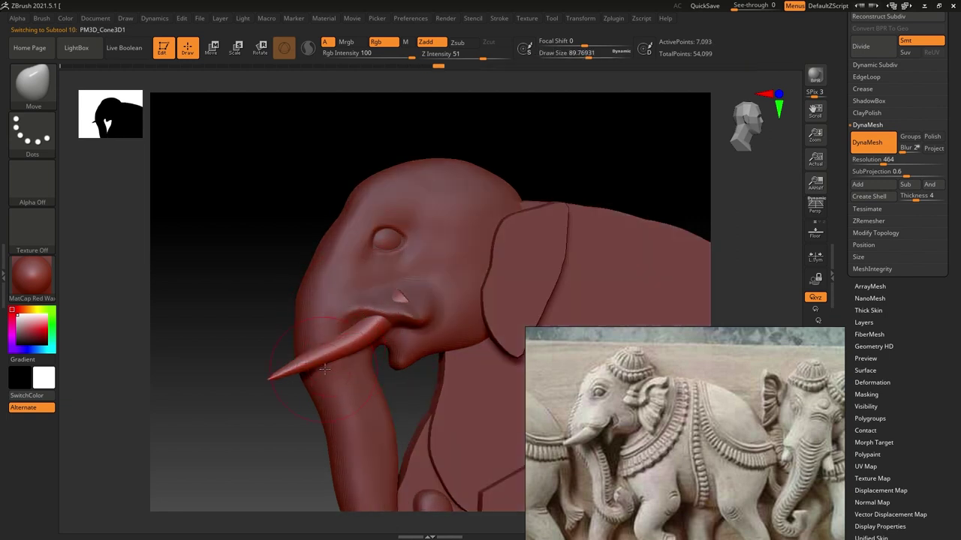
{"action": "key", "text": "s"}
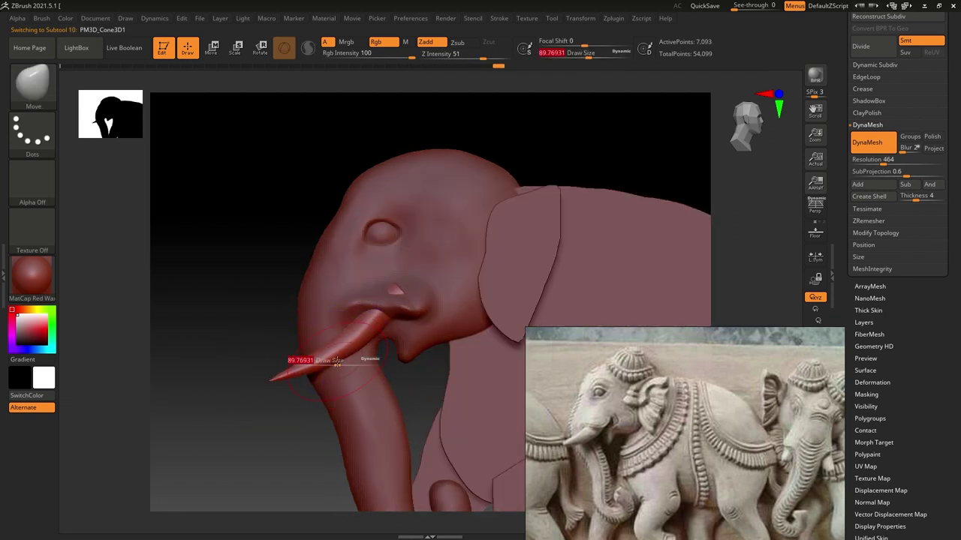
{"action": "left_click", "coordinate": [420, 312], "text": "alt"}
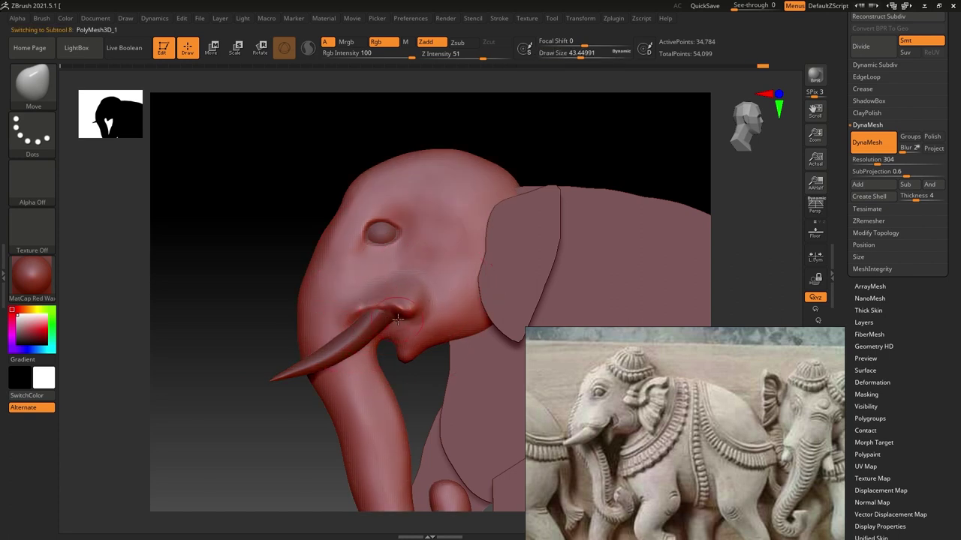
Frame the head, trunk and tusk, reduce the brush size and pick the DamStandard brush
{"action": "right_click_drag", "start_coordinate": [424, 301], "coordinate": [469, 191]}
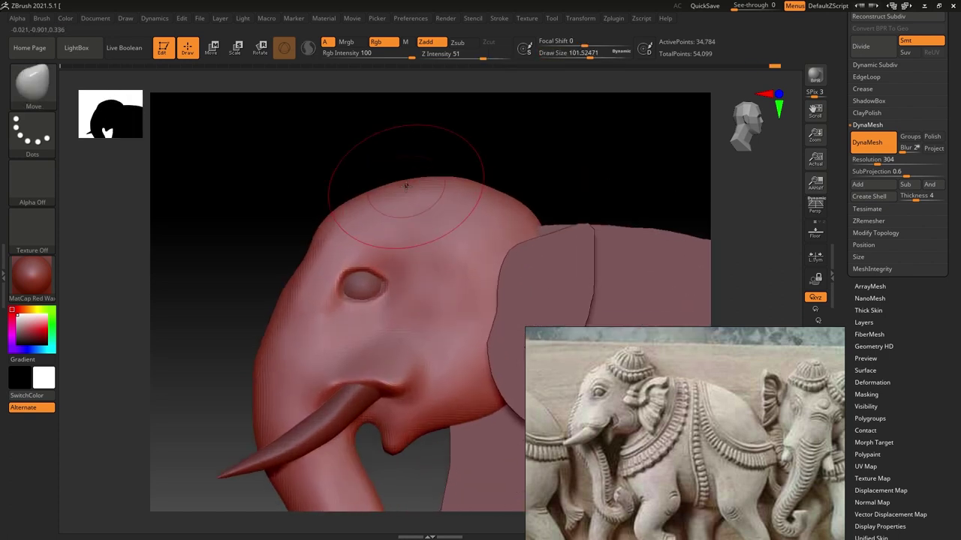
{"action": "key", "text": "bracketleft"}
{"action": "key", "text": "bracketleft"}
{"action": "key", "text": "bracketleft"}
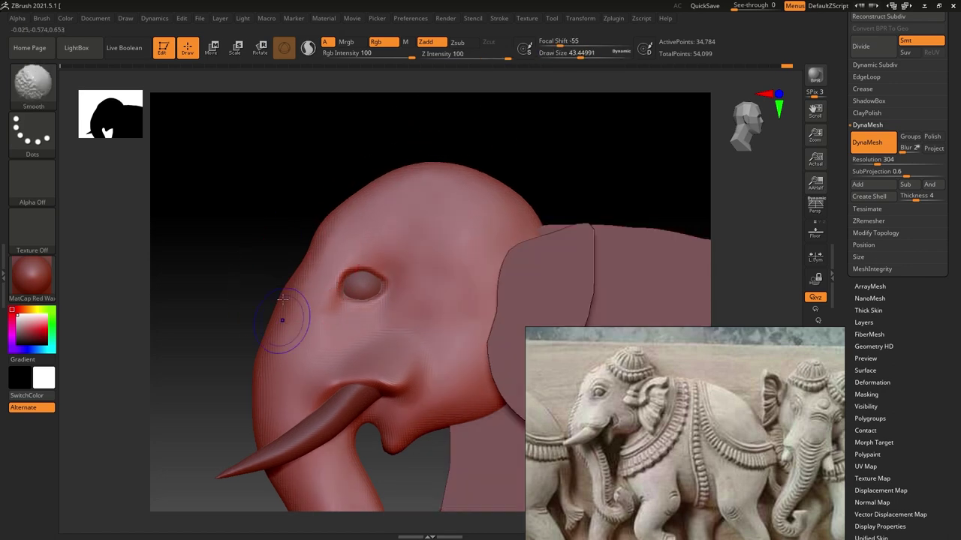
{"action": "mouse_move", "coordinate": [290, 318]}
{"action": "right_mouse_down", "text": "ctrl"}
{"action": "mouse_move", "coordinate": [259, 368]}
{"action": "mouse_move", "coordinate": [462, 327]}
{"action": "mouse_move", "coordinate": [354, 220]}
{"action": "mouse_move", "coordinate": [330, 375]}
{"action": "right_mouse_up", "text": "ctrl"}
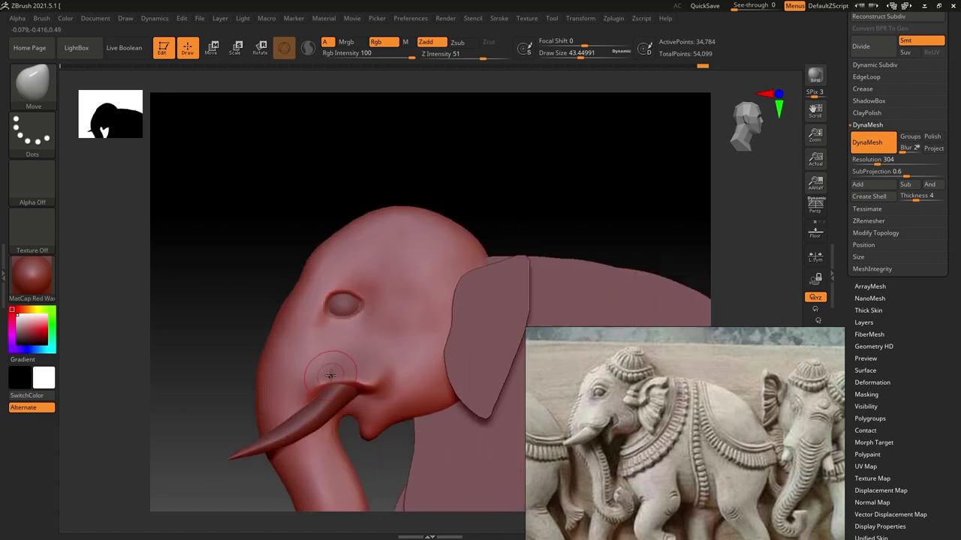
{"action": "mouse_move", "coordinate": [504, 445]}
{"action": "right_mouse_down", "text": "ctrl"}
{"action": "mouse_move", "coordinate": [349, 347]}
{"action": "mouse_move", "coordinate": [382, 392]}
{"action": "mouse_move", "coordinate": [354, 343]}
{"action": "right_mouse_up", "text": "ctrl"}
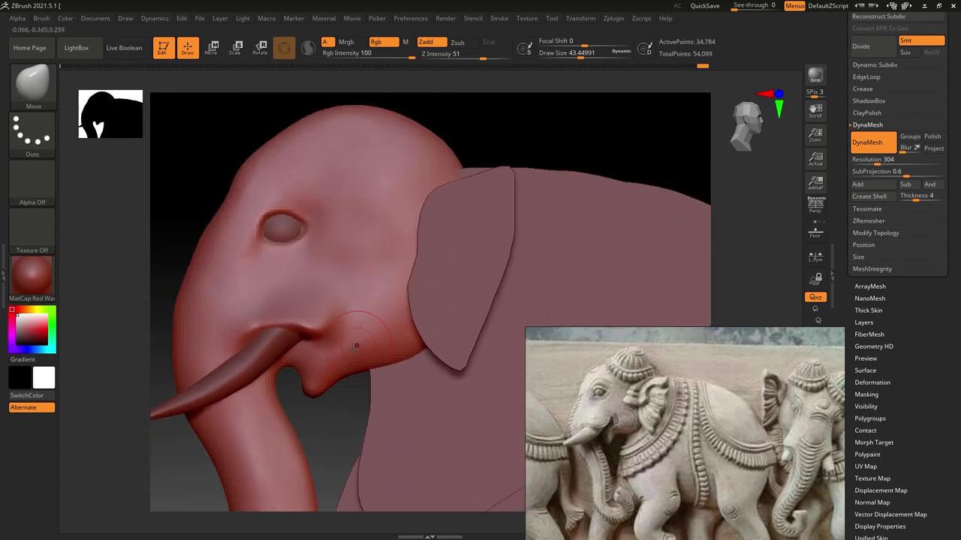
{"action": "key", "text": "b"}
{"action": "left_click", "coordinate": [671, 192]}
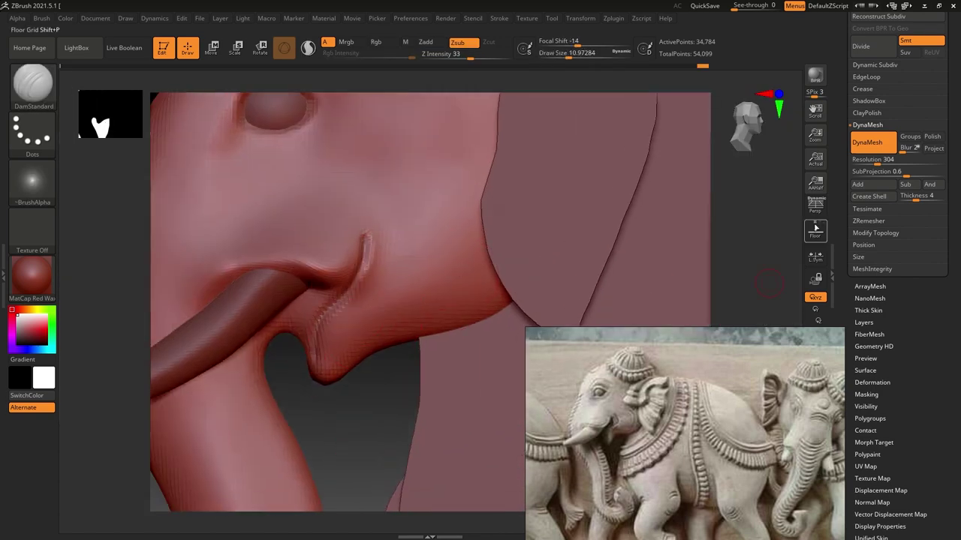
Carve the mouth and lower-lip folds beside the tusk
{"action": "left_click", "coordinate": [816, 229]}
{"action": "key", "text": "s"}
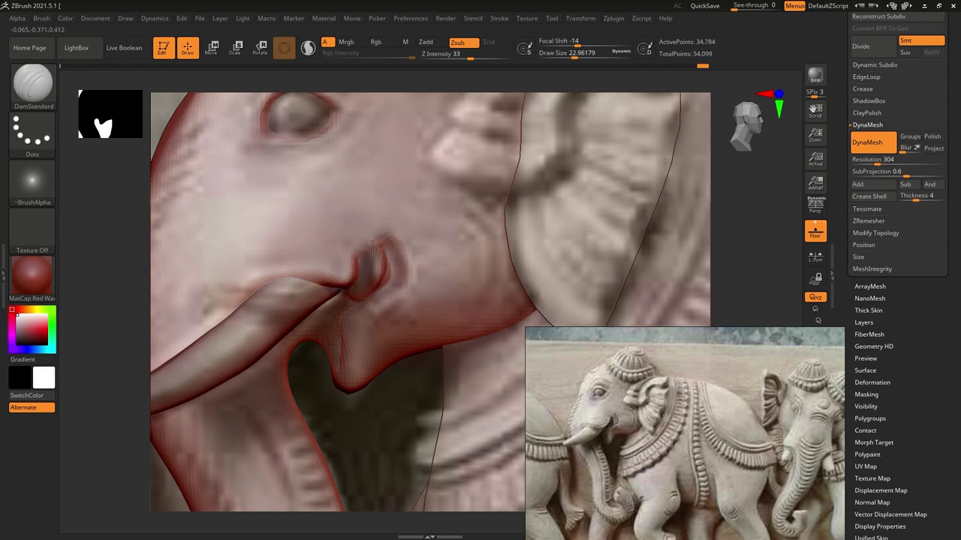
{"action": "mouse_move", "coordinate": [332, 339]}
{"action": "left_mouse_down"}
{"action": "mouse_move", "coordinate": [351, 363]}
{"action": "mouse_move", "coordinate": [379, 307]}
{"action": "left_mouse_up"}
{"action": "key", "text": "f"}
{"action": "key", "text": "shift+p"}
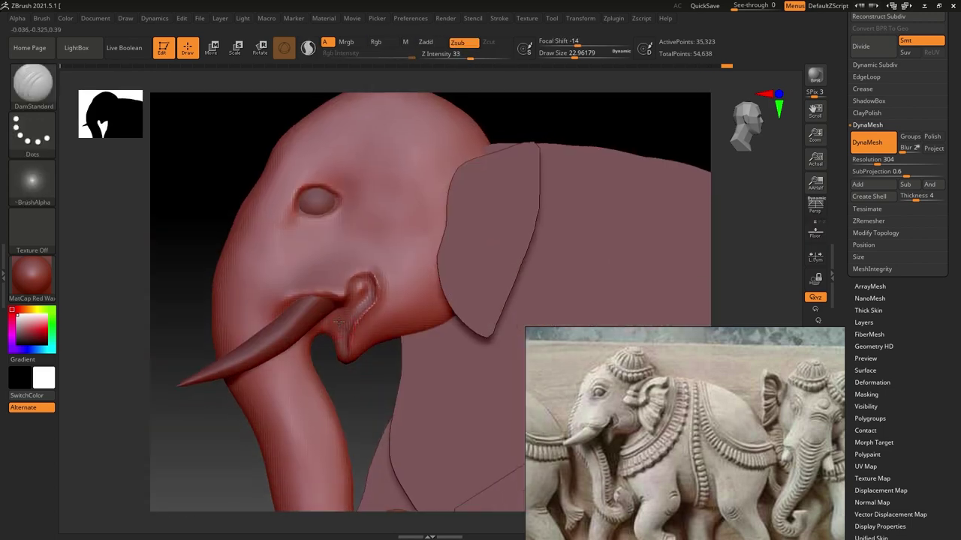
{"action": "right_click_drag", "start_coordinate": [347, 272], "coordinate": [261, 305], "text": "ctrl"}
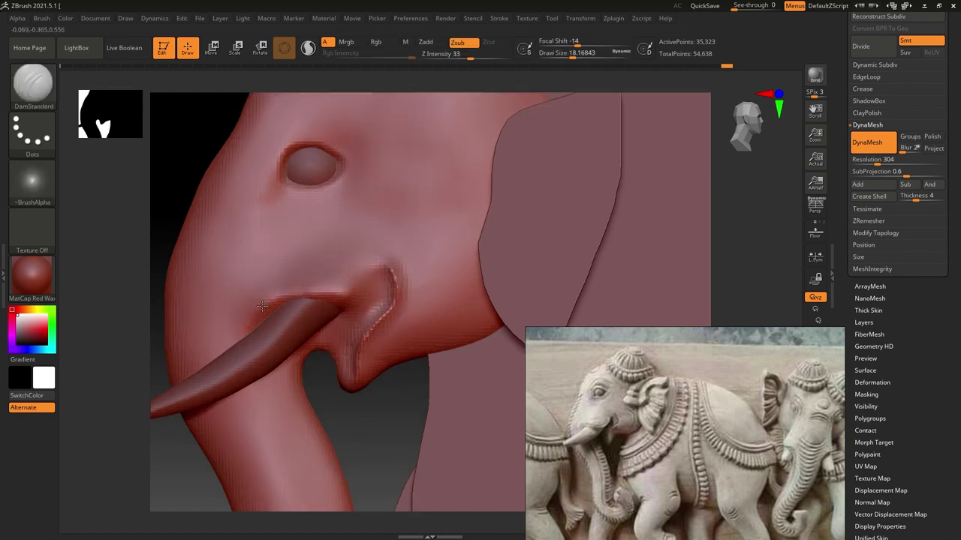
Switch to the Move brush and go from the tusk subtool back to the head
{"action": "key", "text": "b"}
{"action": "key", "text": "m"}
{"action": "key", "text": "v"}
{"action": "left_click", "coordinate": [352, 316], "text": "alt"}
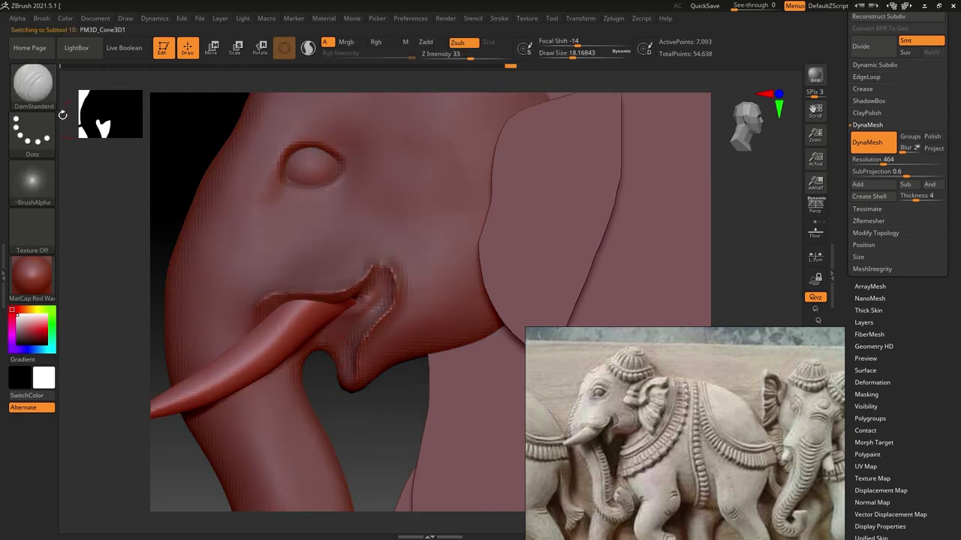
{"action": "key", "text": "s"}
{"action": "right_click_drag", "start_coordinate": [305, 343], "coordinate": [361, 438], "text": "ctrl"}
{"action": "left_click", "coordinate": [360, 437], "text": "alt"}
Build up clay beneath the eye with a smaller ClayBuildup brush
{"action": "key", "text": "b"}
{"action": "left_click", "coordinate": [335, 142]}
{"action": "key", "text": "s"}
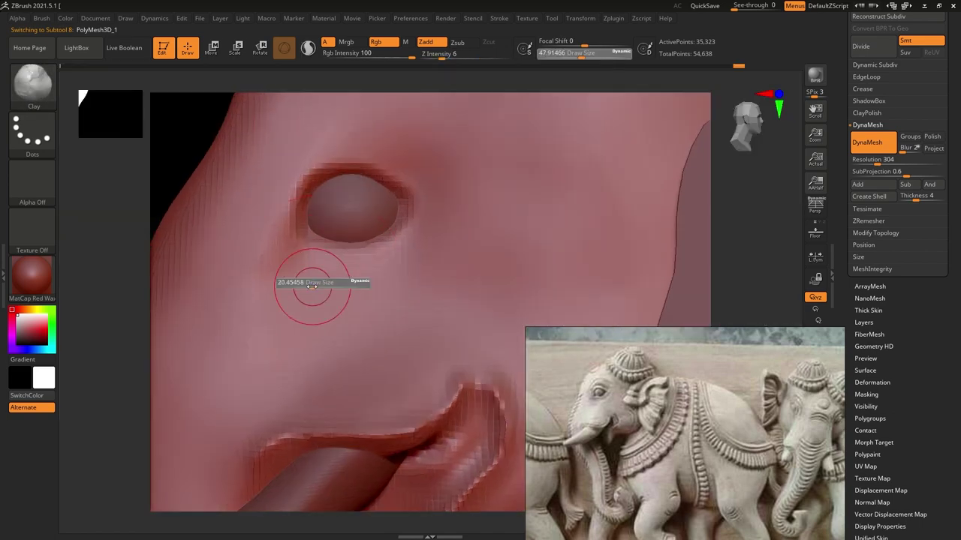
{"action": "left_click_drag", "start_coordinate": [311, 279], "coordinate": [292, 278]}
{"action": "right_click_drag", "start_coordinate": [289, 278], "coordinate": [338, 292], "text": "ctrl"}
{"action": "key", "text": "f"}
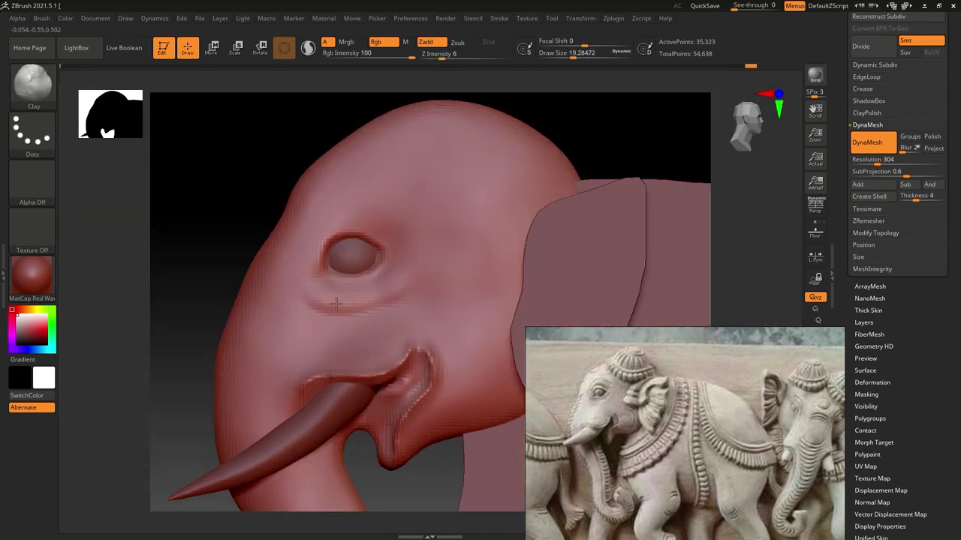
Carve a groove above the eye with DamStandard and smooth the rim around and below it
{"action": "mouse_move", "coordinate": [307, 315]}
{"action": "right_mouse_down"}
{"action": "mouse_move", "coordinate": [353, 315]}
{"action": "mouse_move", "coordinate": [353, 270]}
{"action": "right_mouse_up"}
{"action": "key", "text": "b"}
{"action": "key", "text": "d"}
{"action": "key", "text": "s"}
{"action": "left_click_drag", "start_coordinate": [289, 259], "coordinate": [373, 201]}
{"action": "right_click_drag", "start_coordinate": [374, 201], "coordinate": [253, 193], "text": "ctrl"}
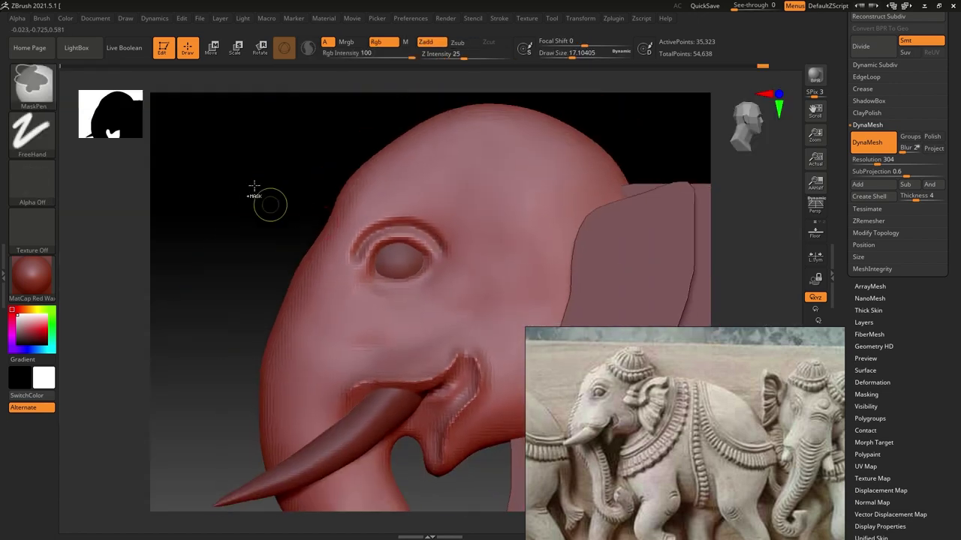
{"action": "left_click_drag", "start_coordinate": [360, 225], "coordinate": [428, 225], "text": "shift"}
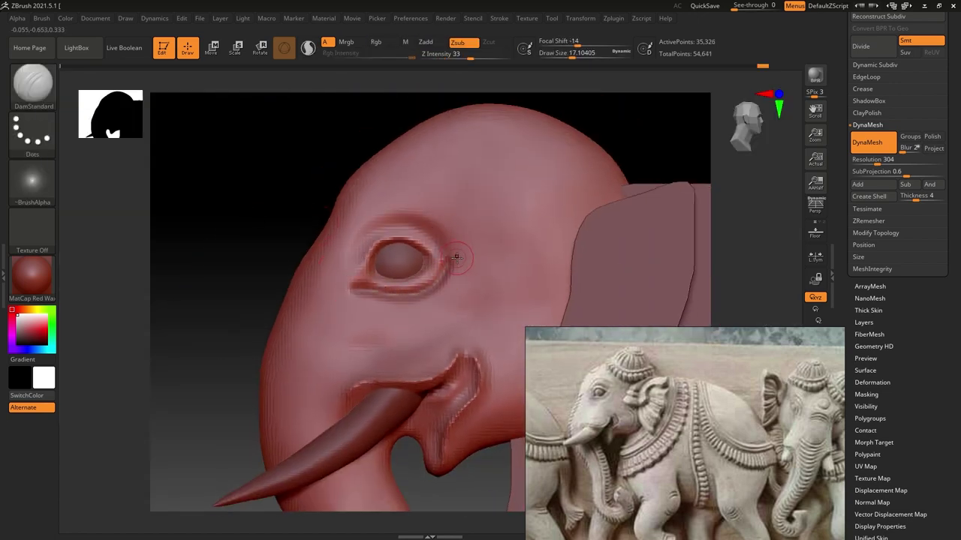
{"action": "left_click_drag", "start_coordinate": [455, 258], "coordinate": [349, 266], "text": "shift"}
{"action": "right_click_drag", "start_coordinate": [479, 358], "coordinate": [480, 339], "text": "alt"}
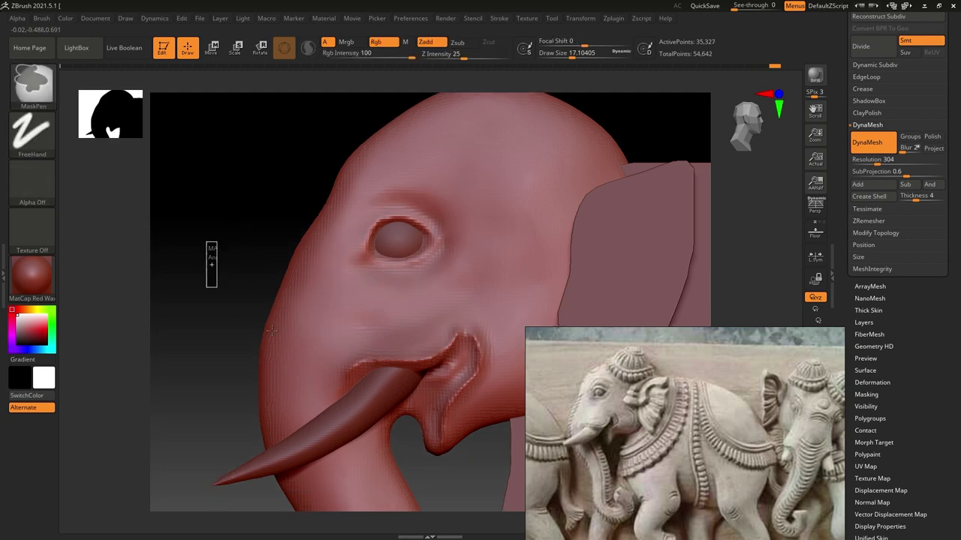
{"action": "right_click_drag", "start_coordinate": [424, 439], "coordinate": [409, 375], "text": "alt"}
With the Move brush on the head subtool, pull up a raised rim around the eye socket
{"action": "key", "text": "b"}
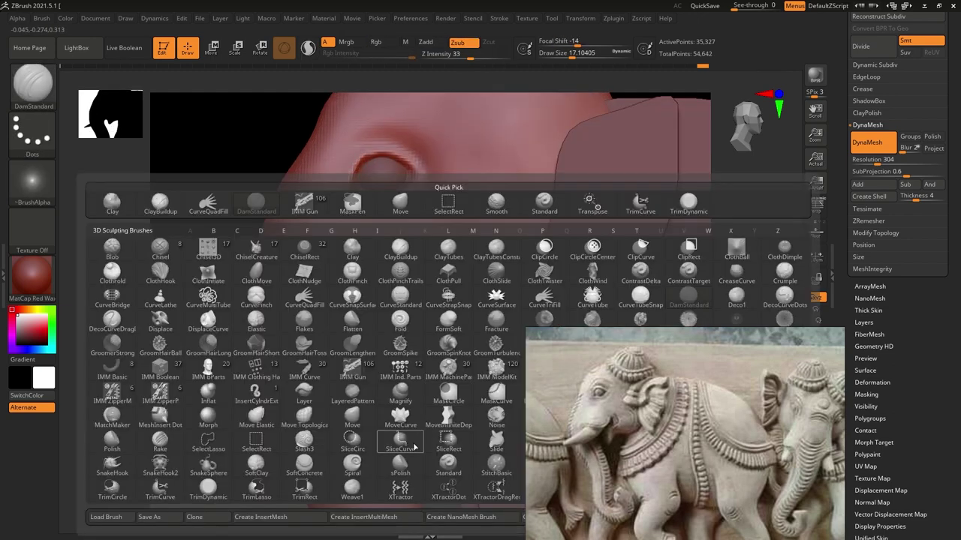
{"action": "key", "text": "m"}
{"action": "key", "text": "v"}
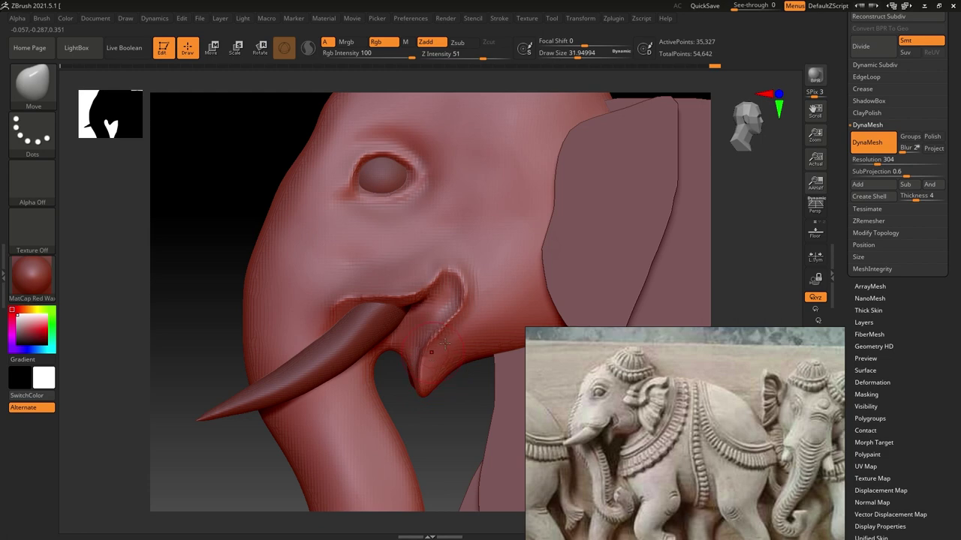
{"action": "right_click_drag", "start_coordinate": [404, 279], "coordinate": [384, 338]}
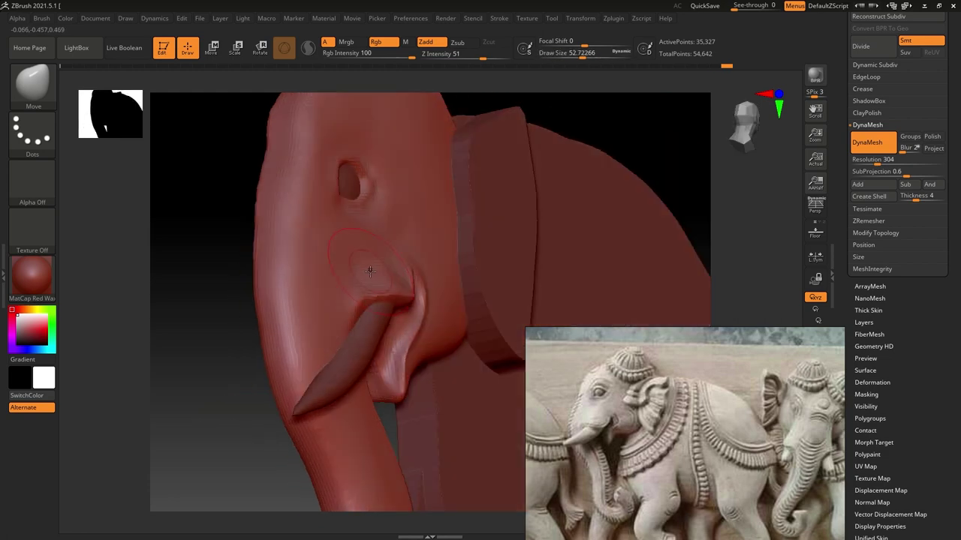
{"action": "left_click", "coordinate": [383, 338], "text": "alt"}
{"action": "mouse_move", "coordinate": [358, 381]}
{"action": "right_mouse_down"}
{"action": "mouse_move", "coordinate": [450, 292]}
{"action": "mouse_move", "coordinate": [406, 245]}
{"action": "right_mouse_up"}
{"action": "left_click", "coordinate": [450, 292], "text": "alt"}
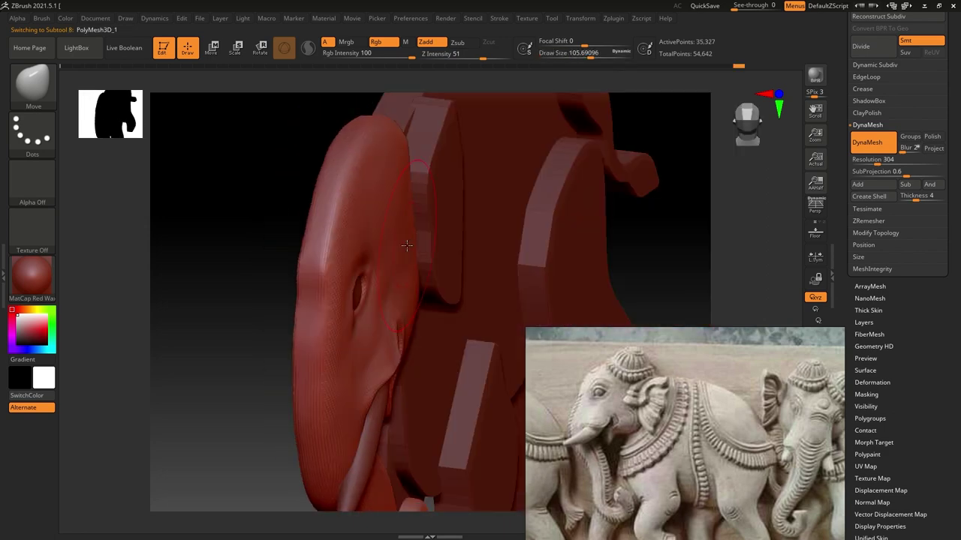
{"action": "left_click_drag", "start_coordinate": [365, 280], "coordinate": [359, 299]}
Reposition the eye subtool with Transpose, then reselect the head and review the undo history
{"action": "right_click_drag", "start_coordinate": [395, 212], "coordinate": [401, 320]}
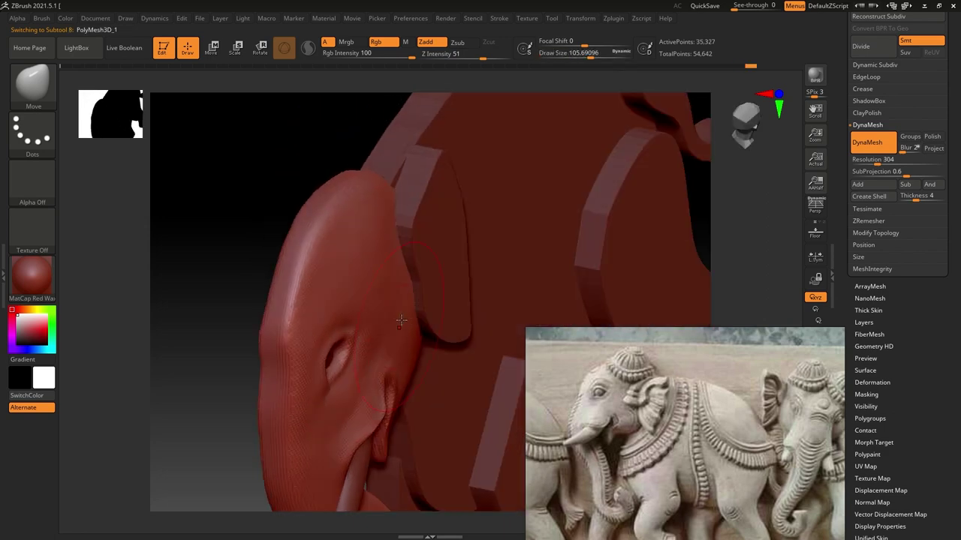
{"action": "right_click_drag", "start_coordinate": [318, 306], "coordinate": [340, 356]}
{"action": "right_click_drag", "start_coordinate": [388, 254], "coordinate": [420, 301]}
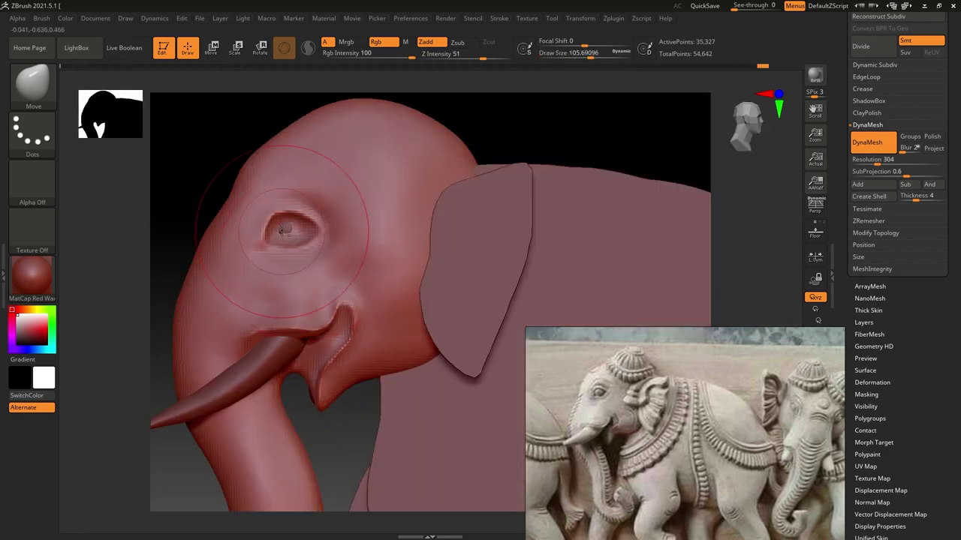
{"action": "key", "text": "w"}
{"action": "left_click", "coordinate": [300, 214], "text": "alt"}
{"action": "mouse_move", "coordinate": [307, 225]}
{"action": "right_mouse_down"}
{"action": "mouse_move", "coordinate": [293, 232]}
{"action": "mouse_move", "coordinate": [351, 338]}
{"action": "right_mouse_up"}
{"action": "key", "text": "q"}
{"action": "left_click", "coordinate": [343, 305], "text": "alt"}
{"action": "mouse_move", "coordinate": [762, 66]}
{"action": "left_mouse_down"}
{"action": "mouse_move", "coordinate": [174, 85]}
{"action": "mouse_move", "coordinate": [749, 102]}
{"action": "left_mouse_up"}
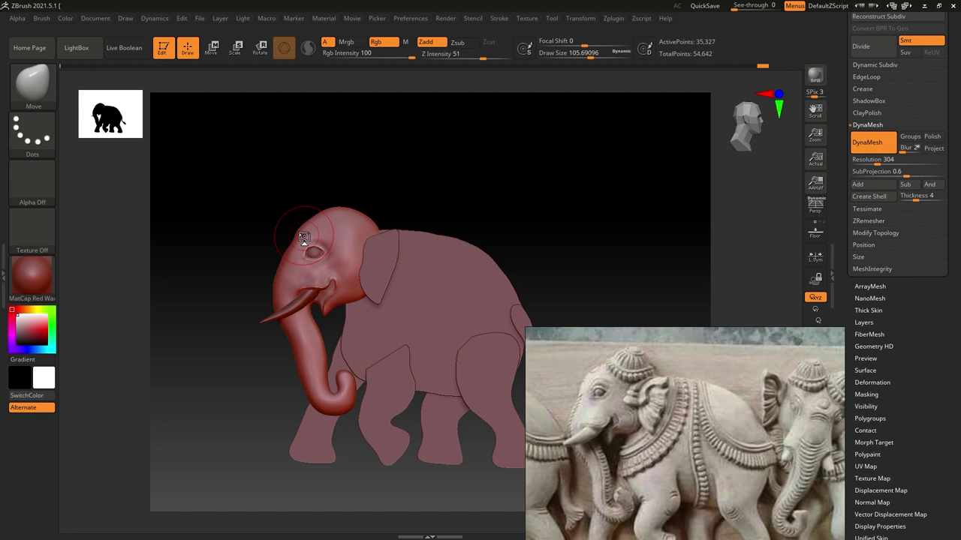
Select the front leg subtool, DynaMesh it at resolution 304, and turn on Solo
{"action": "mouse_move", "coordinate": [304, 237]}
{"action": "left_mouse_down"}
{"action": "mouse_move", "coordinate": [435, 306]}
{"action": "mouse_move", "coordinate": [375, 264]}
{"action": "mouse_move", "coordinate": [406, 330]}
{"action": "left_mouse_up"}
{"action": "left_click", "coordinate": [365, 240], "text": "alt"}
{"action": "left_click", "coordinate": [406, 330], "text": "alt"}
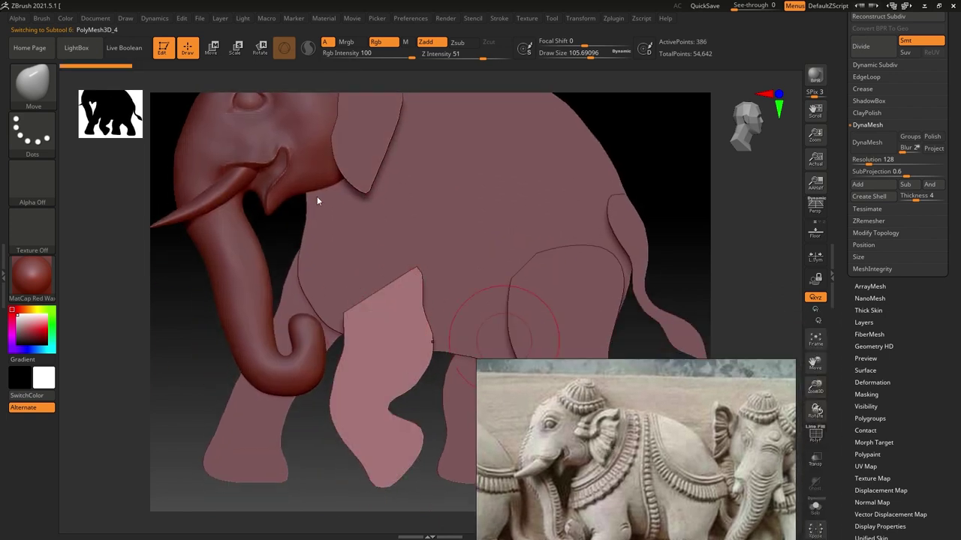
{"action": "left_click_drag", "start_coordinate": [859, 159], "coordinate": [874, 159]}
{"action": "left_click", "coordinate": [865, 143]}
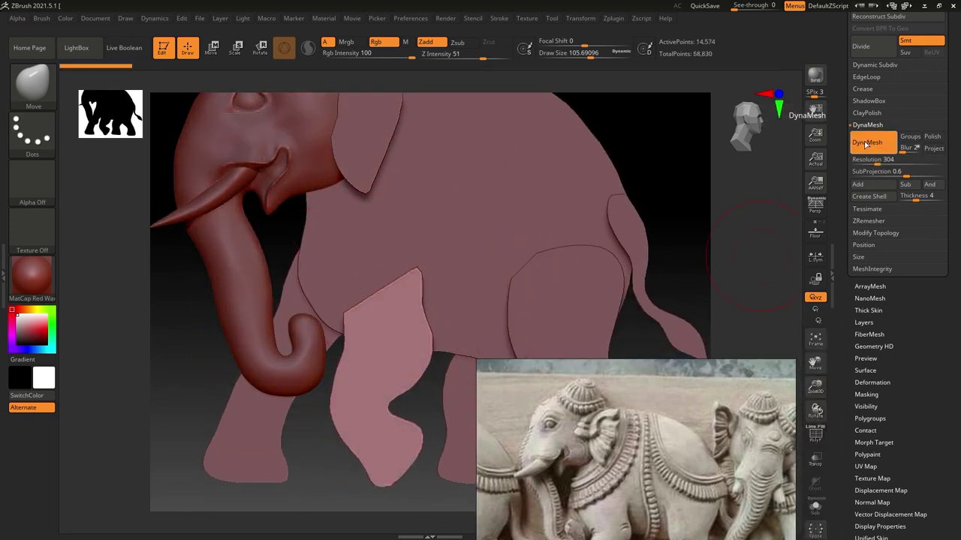
{"action": "key", "text": "s"}
{"action": "left_click_drag", "start_coordinate": [361, 274], "coordinate": [337, 275]}
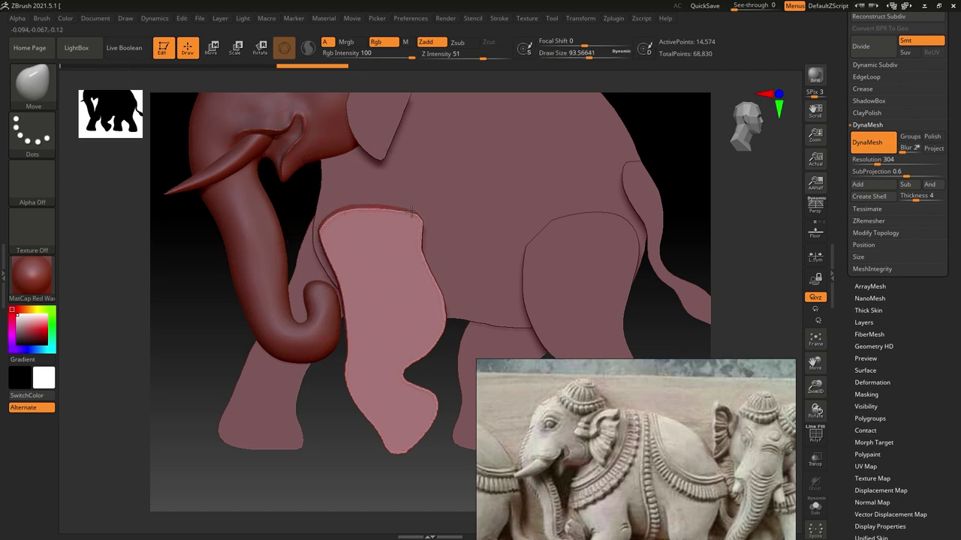
{"action": "left_click_drag", "start_coordinate": [412, 213], "coordinate": [398, 257]}
{"action": "left_click", "coordinate": [418, 364], "text": "alt"}
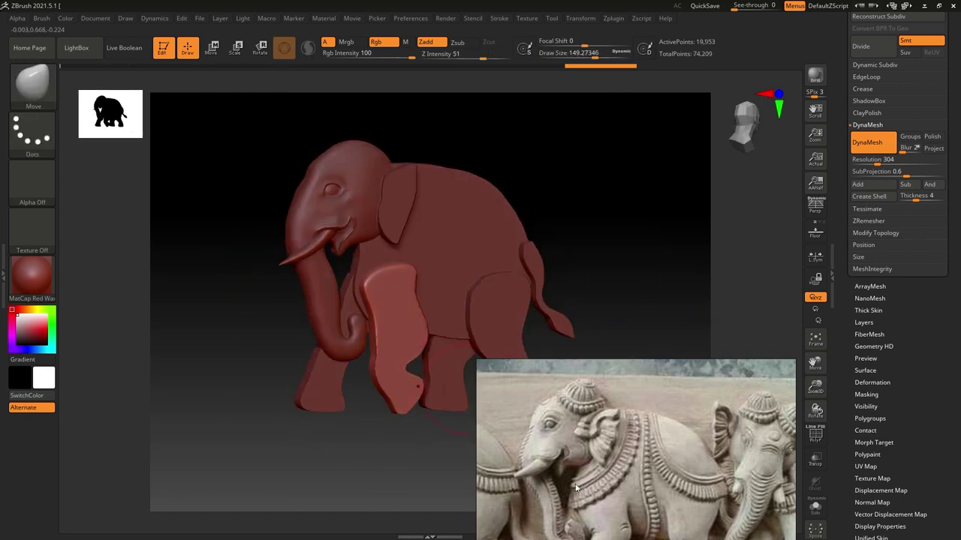
Switch to the TrimDynamic brush and orbit the soloed leg to work its front and wavy side
{"action": "key", "text": "b"}
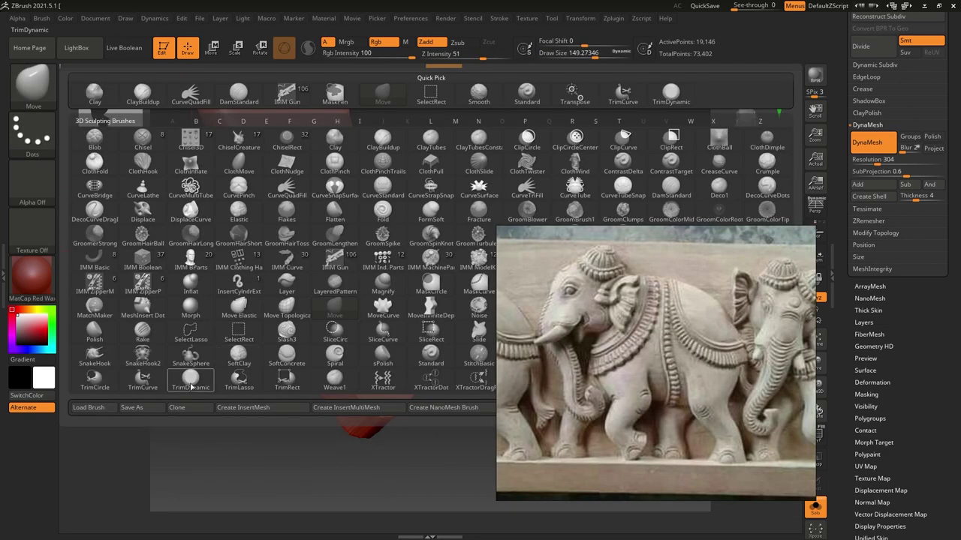
{"action": "key", "text": "t"}
{"action": "key", "text": "d"}
{"action": "left_click_drag", "start_coordinate": [275, 223], "coordinate": [408, 369]}
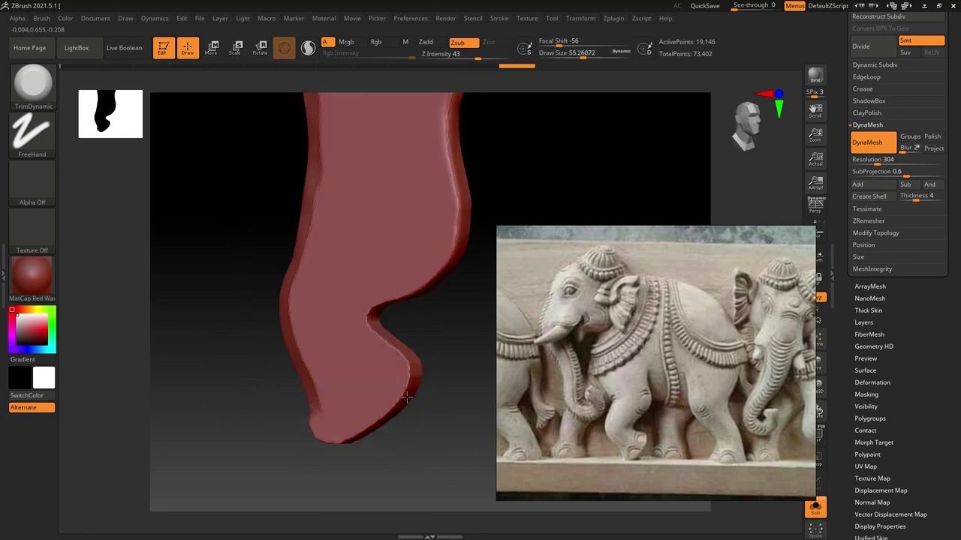
{"action": "left_click_drag", "start_coordinate": [367, 316], "coordinate": [408, 348]}
{"action": "mouse_move", "coordinate": [417, 258]}
{"action": "left_mouse_down"}
{"action": "mouse_move", "coordinate": [390, 393]}
{"action": "mouse_move", "coordinate": [408, 315]}
{"action": "mouse_move", "coordinate": [442, 311]}
{"action": "mouse_move", "coordinate": [415, 315]}
{"action": "mouse_move", "coordinate": [337, 386]}
{"action": "mouse_move", "coordinate": [397, 382]}
{"action": "mouse_move", "coordinate": [328, 332]}
{"action": "mouse_move", "coordinate": [391, 398]}
{"action": "mouse_move", "coordinate": [421, 405]}
{"action": "mouse_move", "coordinate": [361, 360]}
{"action": "left_mouse_up"}
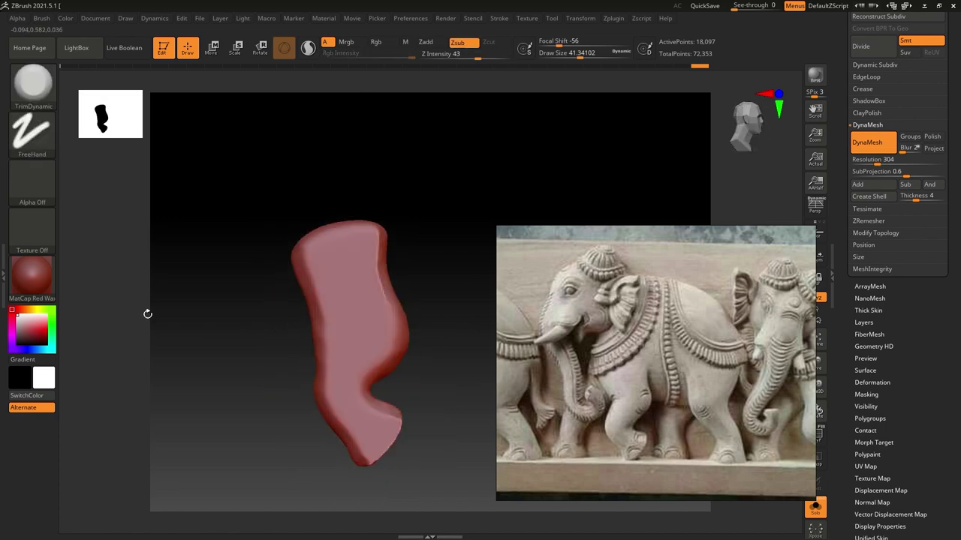
Inflate the leg with the Inflate brush and smooth its lower right side
{"action": "key", "text": "b"}
{"action": "key", "text": "i"}
{"action": "key", "text": "n"}
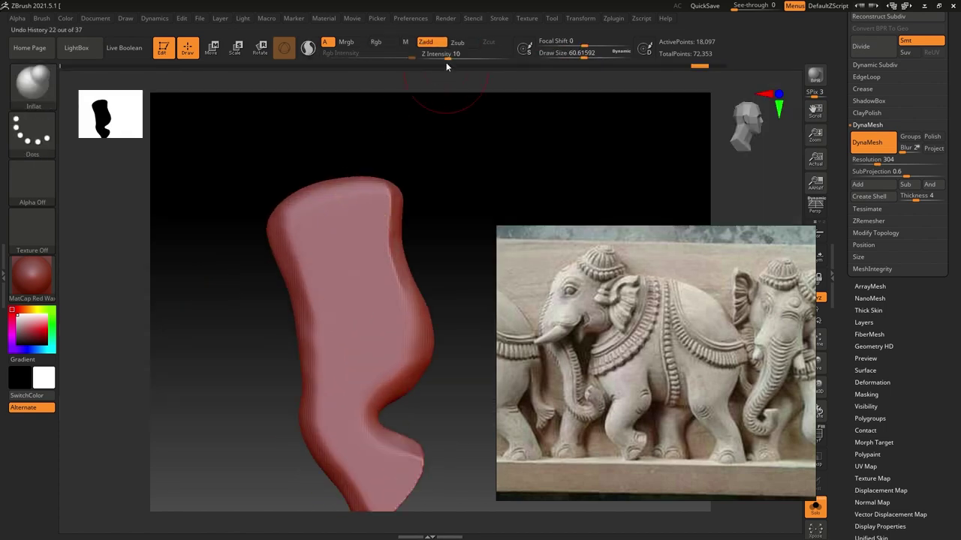
{"action": "mouse_move", "coordinate": [403, 147]}
{"action": "left_mouse_down"}
{"action": "mouse_move", "coordinate": [333, 184]}
{"action": "mouse_move", "coordinate": [370, 424]}
{"action": "mouse_move", "coordinate": [366, 145]}
{"action": "left_mouse_up"}
{"action": "left_click_drag", "start_coordinate": [369, 436], "coordinate": [400, 243], "text": "shift"}
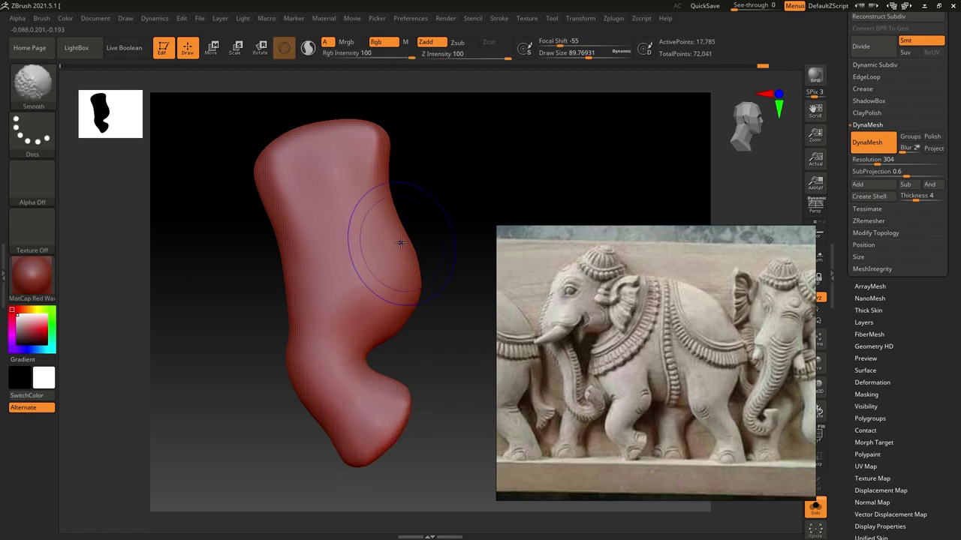
{"action": "key", "text": "b"}
{"action": "key", "text": "m"}
{"action": "key", "text": "v"}
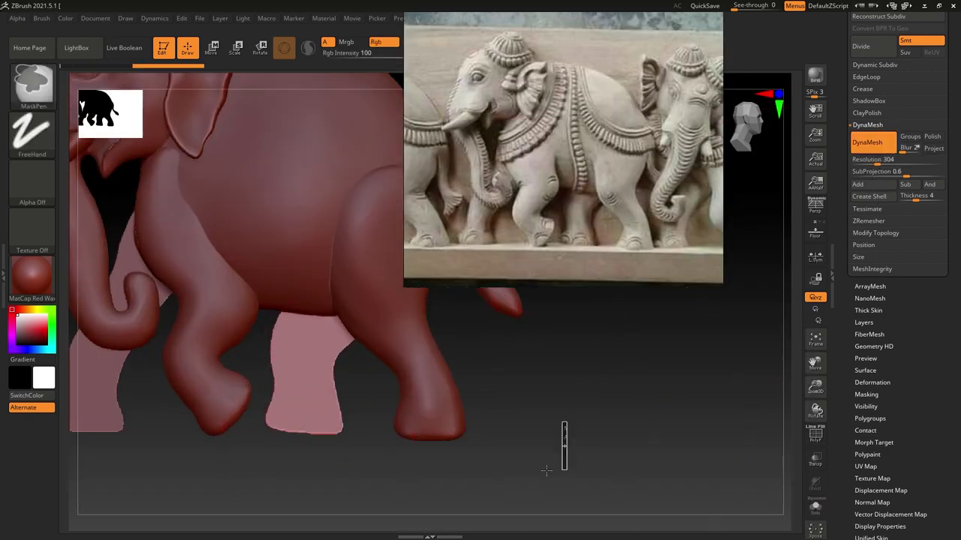
Smooth away the remaining faceting on the first leg
{"action": "left_click_drag", "start_coordinate": [364, 390], "coordinate": [360, 353]}
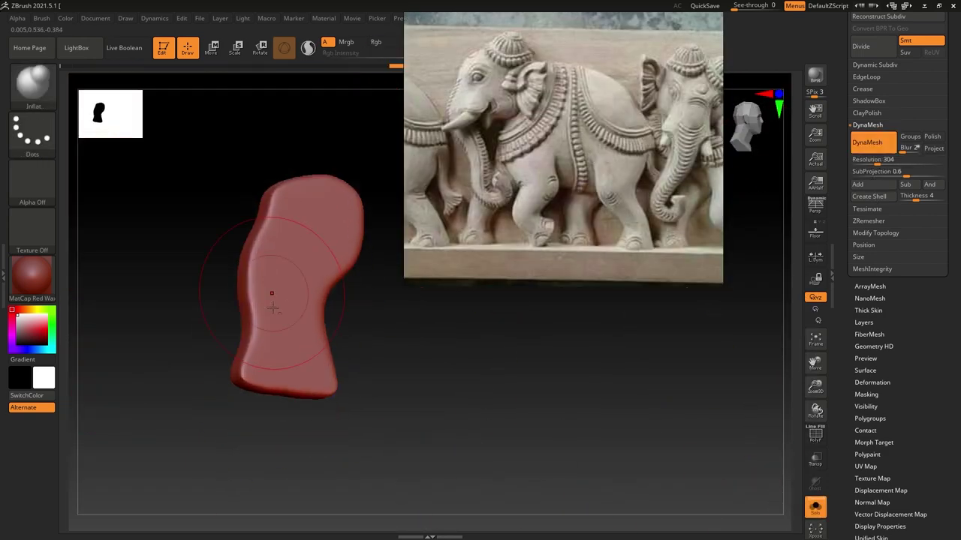
{"action": "key", "text": "b"}
{"action": "key", "text": "t"}
{"action": "key", "text": "d"}
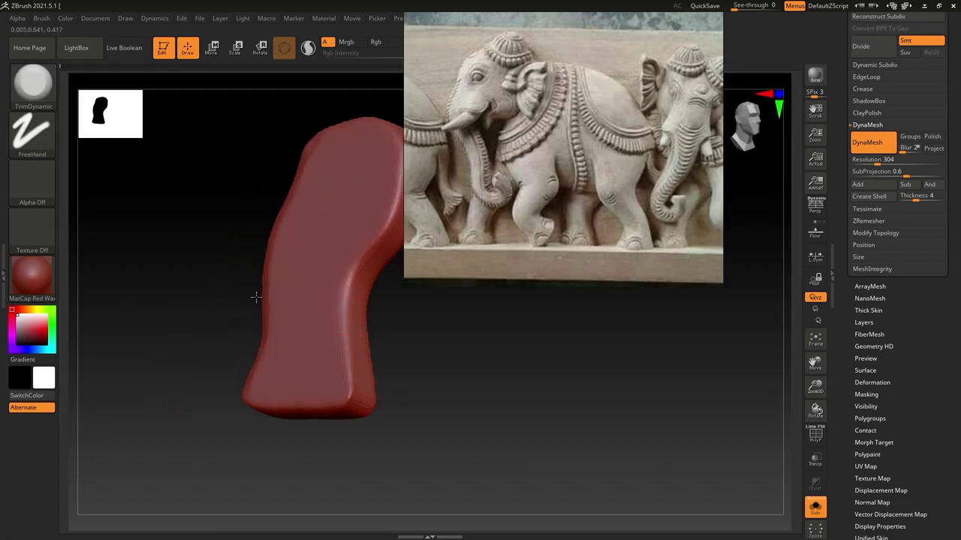
{"action": "mouse_move", "coordinate": [273, 184]}
{"action": "left_mouse_down"}
{"action": "mouse_move", "coordinate": [357, 295]}
{"action": "mouse_move", "coordinate": [373, 270]}
{"action": "left_mouse_up"}
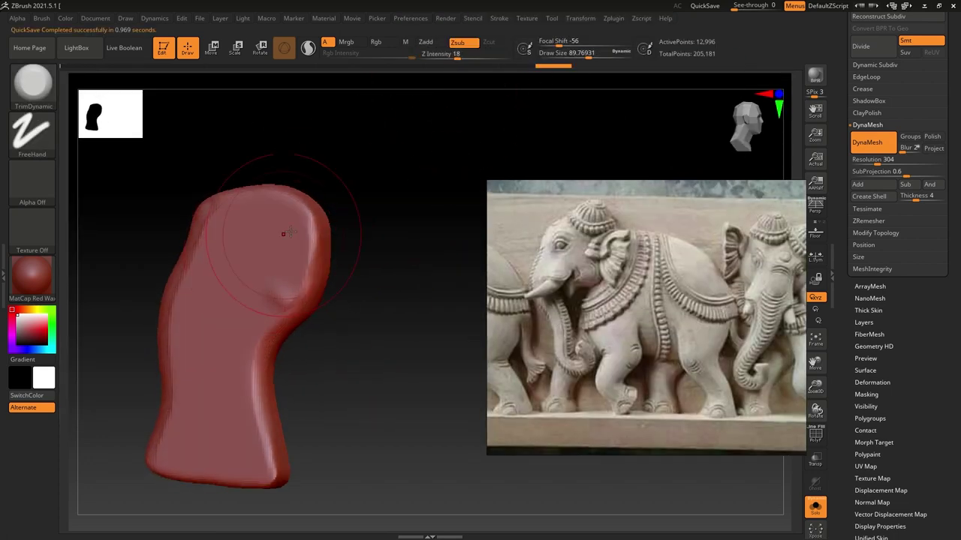
{"action": "left_click_drag", "start_coordinate": [255, 240], "coordinate": [196, 383], "text": "shift"}
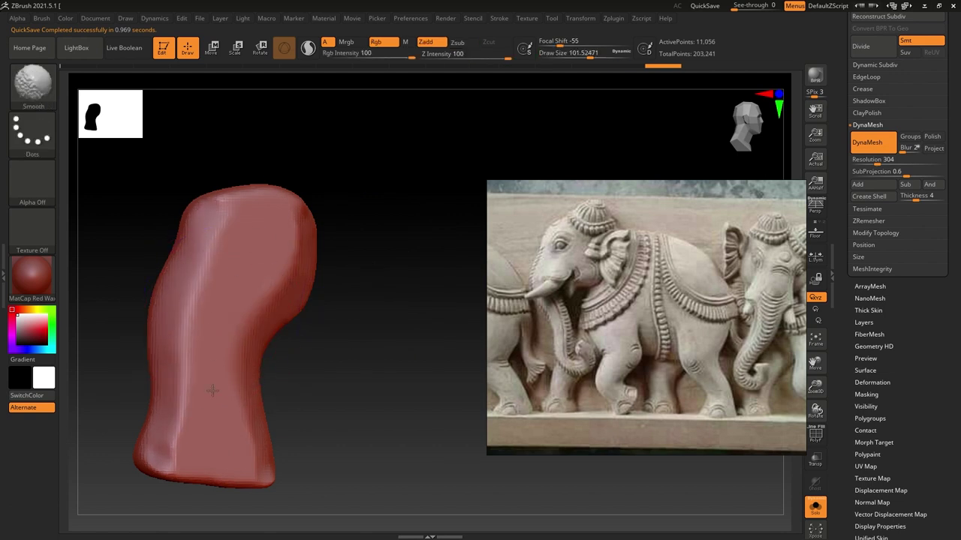
Show the whole elephant, select the flat pink leg, DynaMesh it and solo it
{"action": "key", "text": "shift+alt+s"}
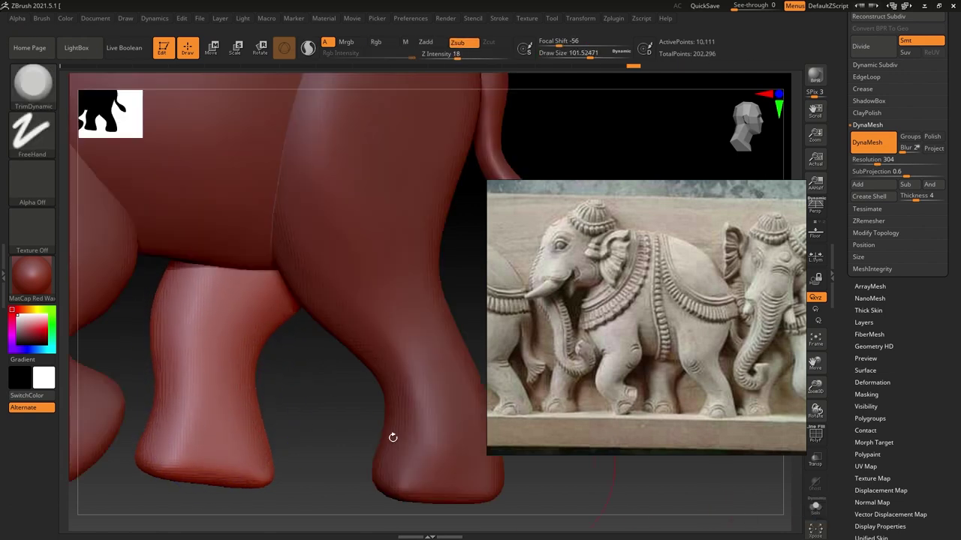
{"action": "key", "text": "f"}
{"action": "left_click", "coordinate": [316, 211], "text": "alt"}
{"action": "mouse_move", "coordinate": [317, 212]}
{"action": "left_mouse_down", "text": "alt"}
{"action": "mouse_move", "coordinate": [285, 274]}
{"action": "mouse_move", "coordinate": [267, 281]}
{"action": "left_mouse_up", "text": "alt"}
{"action": "left_click_drag", "start_coordinate": [596, 287], "coordinate": [260, 448]}
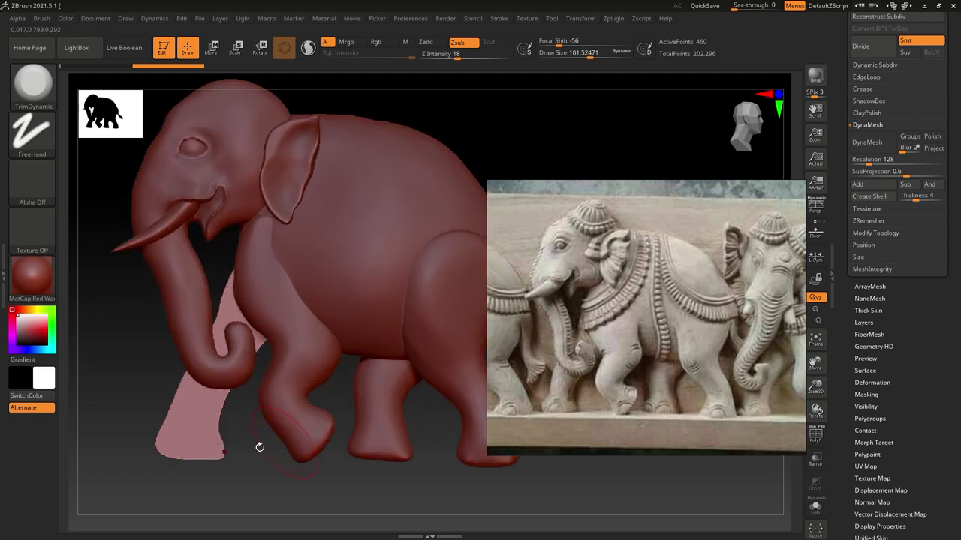
{"action": "left_click", "coordinate": [871, 148]}
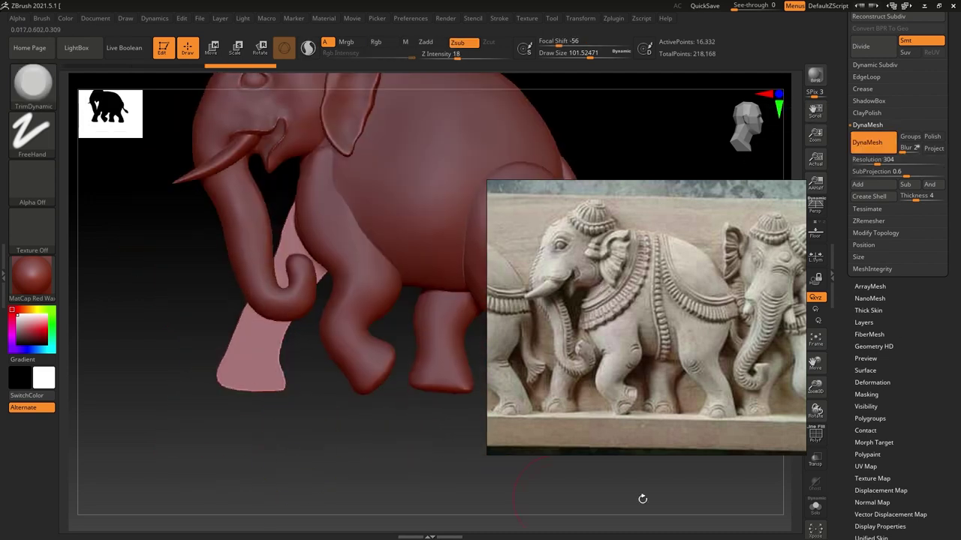
{"action": "key", "text": "shift+alt+s"}
Trim and smooth the pink leg at brush size 48, switch to Inflate, then unsolo the elephant
{"action": "key", "text": "s"}
{"action": "left_click_drag", "start_coordinate": [214, 346], "coordinate": [232, 347]}
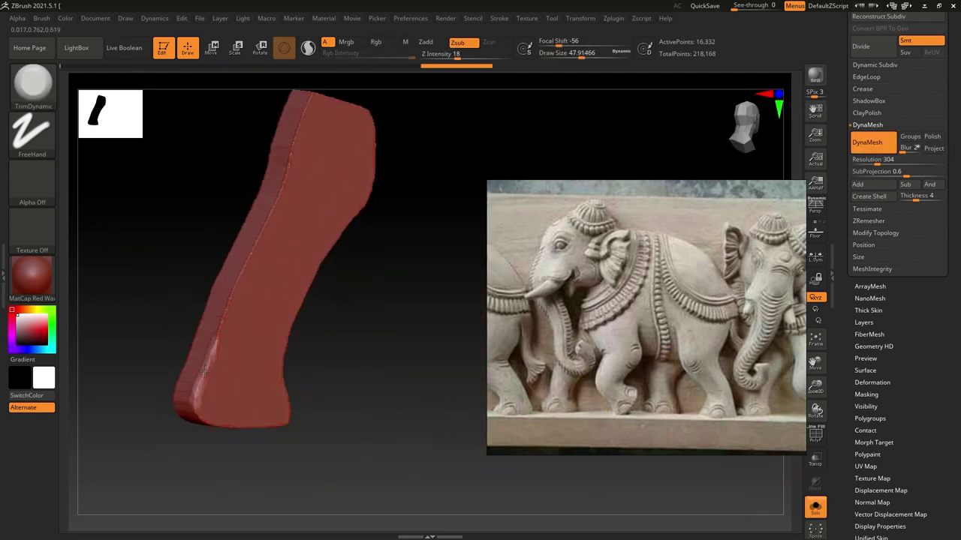
{"action": "left_click_drag", "start_coordinate": [199, 383], "coordinate": [300, 162]}
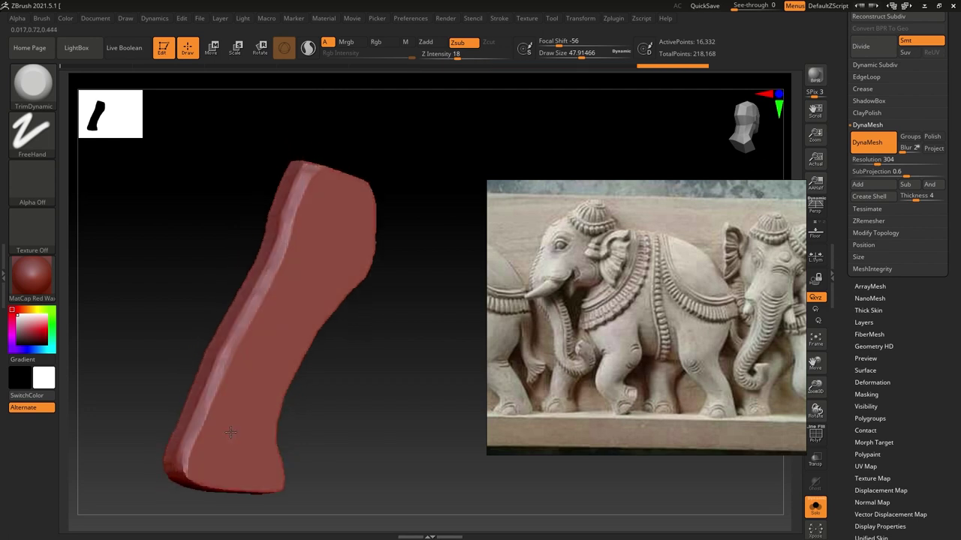
{"action": "left_click_drag", "start_coordinate": [262, 279], "coordinate": [275, 300]}
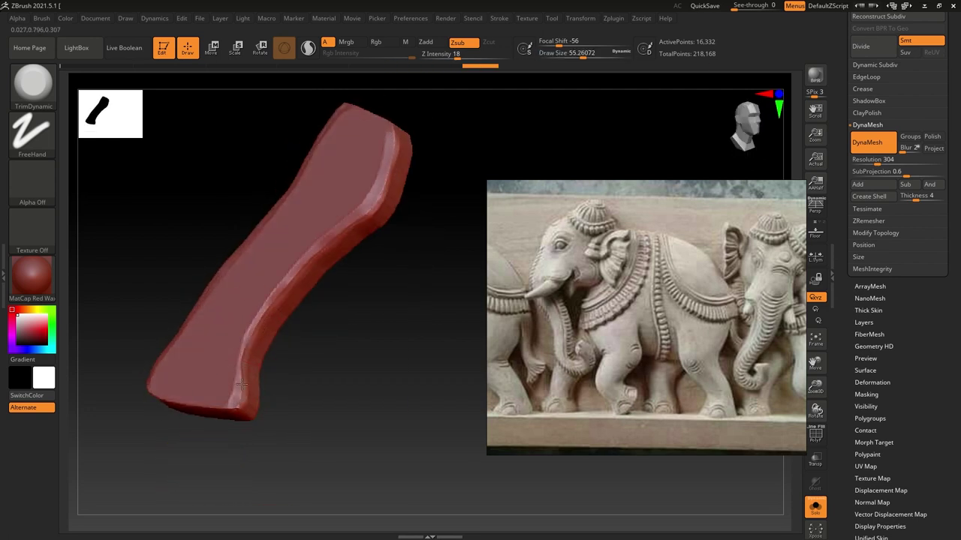
{"action": "left_click_drag", "start_coordinate": [325, 241], "coordinate": [248, 225]}
{"action": "key", "text": "s"}
{"action": "left_click_drag", "start_coordinate": [203, 382], "coordinate": [225, 381]}
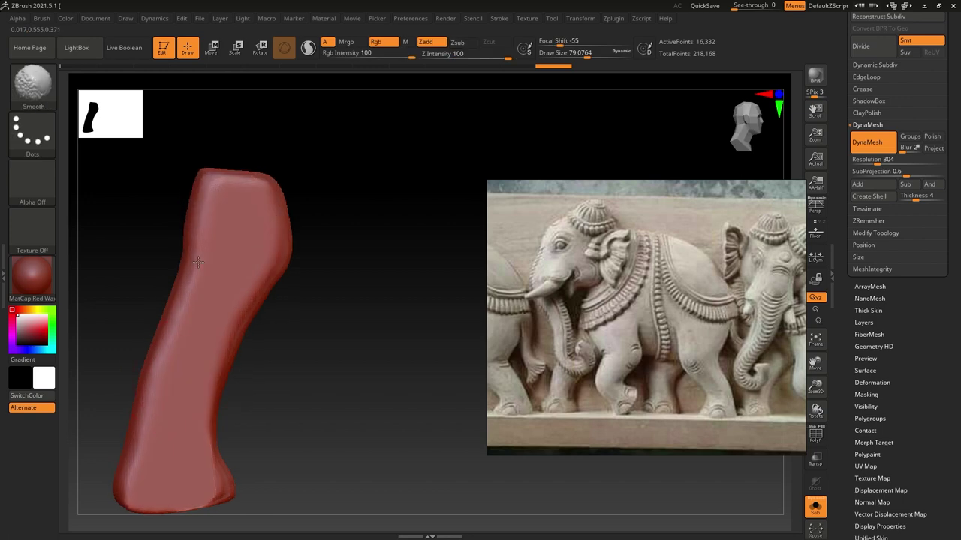
{"action": "left_click_drag", "start_coordinate": [211, 300], "coordinate": [236, 230], "text": "shift"}
{"action": "key", "text": "b"}
{"action": "key", "text": "i"}
{"action": "key", "text": "n"}
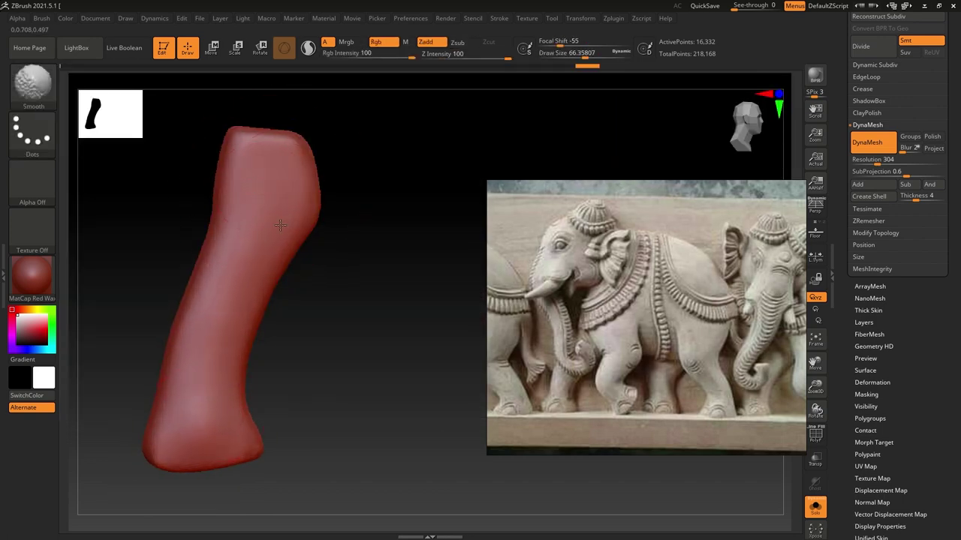
{"action": "key", "text": "ctrl+shift+s"}
Activate a leg piece and switch to the Move brush with an adjusted size
{"action": "key", "text": "f"}
{"action": "left_click", "coordinate": [252, 287], "text": "alt"}
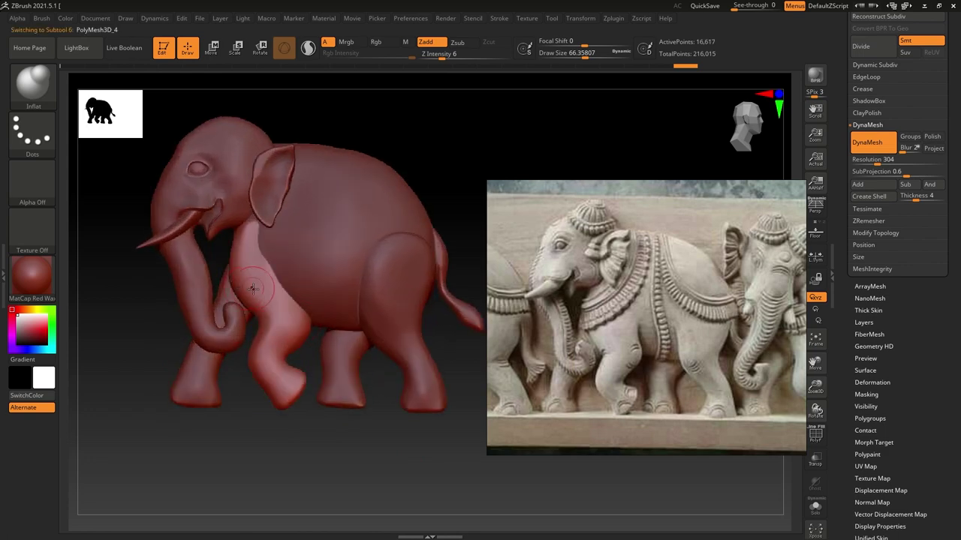
{"action": "mouse_move", "coordinate": [253, 289]}
{"action": "right_mouse_down"}
{"action": "mouse_move", "coordinate": [301, 307]}
{"action": "mouse_move", "coordinate": [277, 257]}
{"action": "mouse_move", "coordinate": [274, 304]}
{"action": "mouse_move", "coordinate": [213, 256]}
{"action": "right_mouse_up"}
{"action": "left_click", "coordinate": [34, 88]}
{"action": "key", "text": "m"}
{"action": "key", "text": "v"}
{"action": "key", "text": "s"}
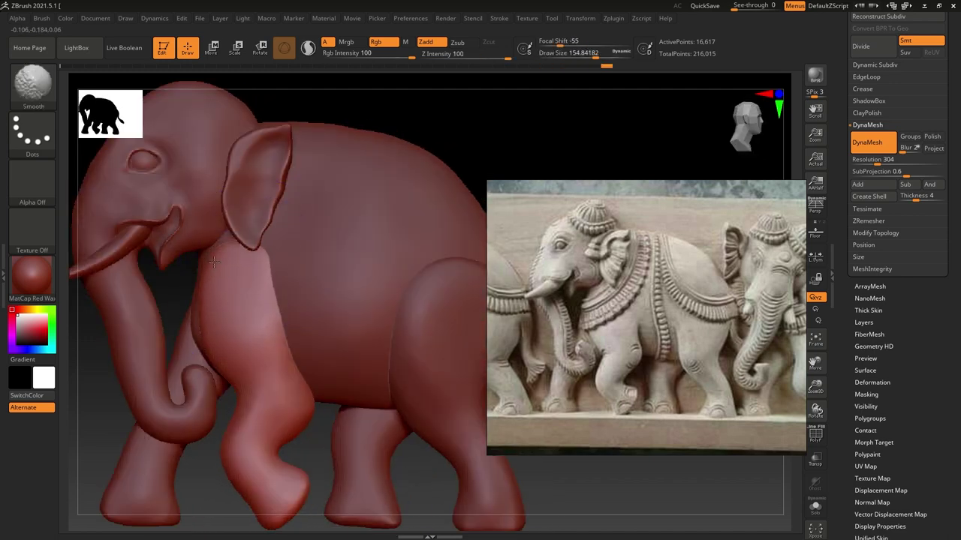
{"action": "mouse_move", "coordinate": [323, 312]}
{"action": "right_mouse_down", "text": "ctrl"}
{"action": "mouse_move", "coordinate": [327, 217]}
{"action": "mouse_move", "coordinate": [289, 288]}
{"action": "right_mouse_up", "text": "ctrl"}
Make the head subtool active and smooth the face with an enlarged brush
{"action": "left_click", "coordinate": [328, 213], "text": "alt"}
{"action": "left_click", "coordinate": [352, 215], "text": "alt"}
{"action": "key", "text": "s"}
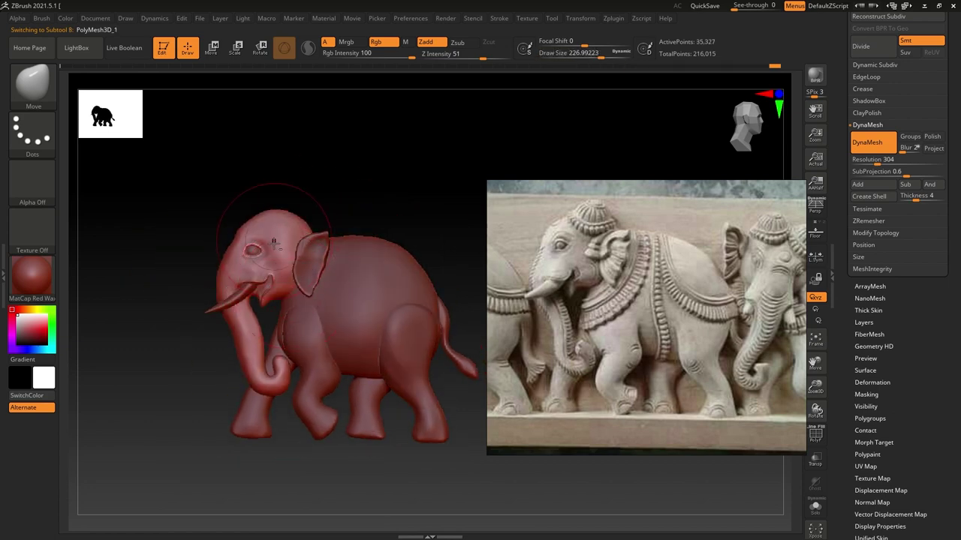
{"action": "right_click_drag", "start_coordinate": [274, 242], "coordinate": [271, 328], "text": "ctrl"}
{"action": "left_click", "coordinate": [298, 347], "text": "alt"}
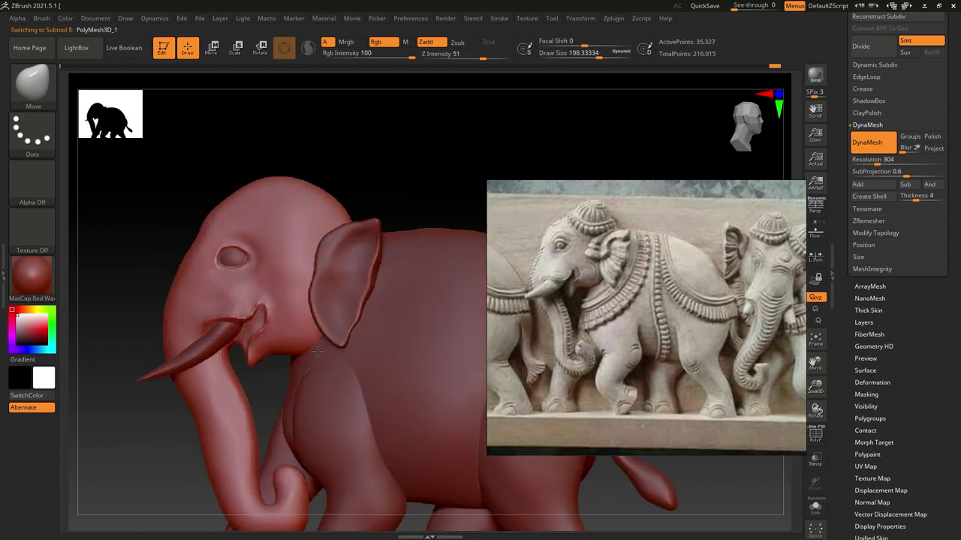
{"action": "left_click", "coordinate": [189, 256], "text": "alt"}
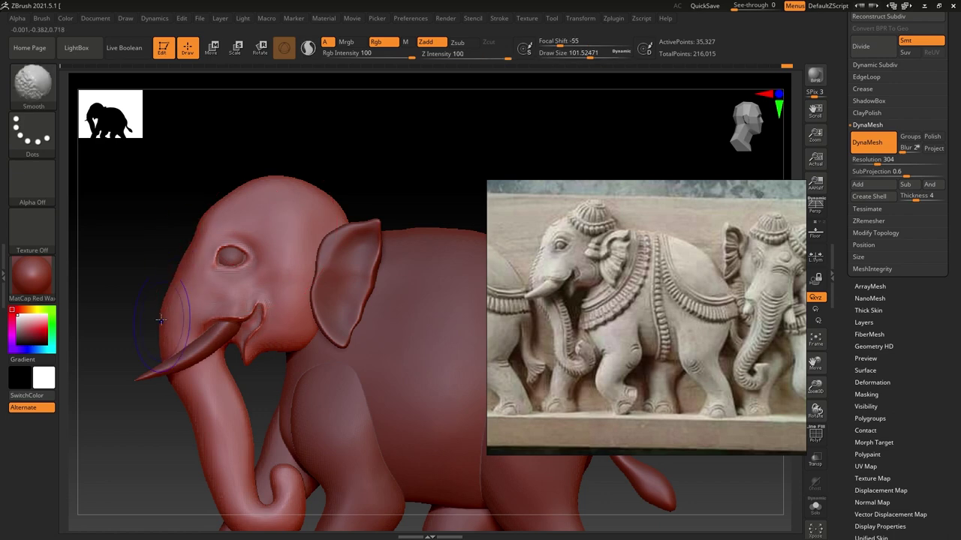
{"action": "key", "text": "bracketright"}
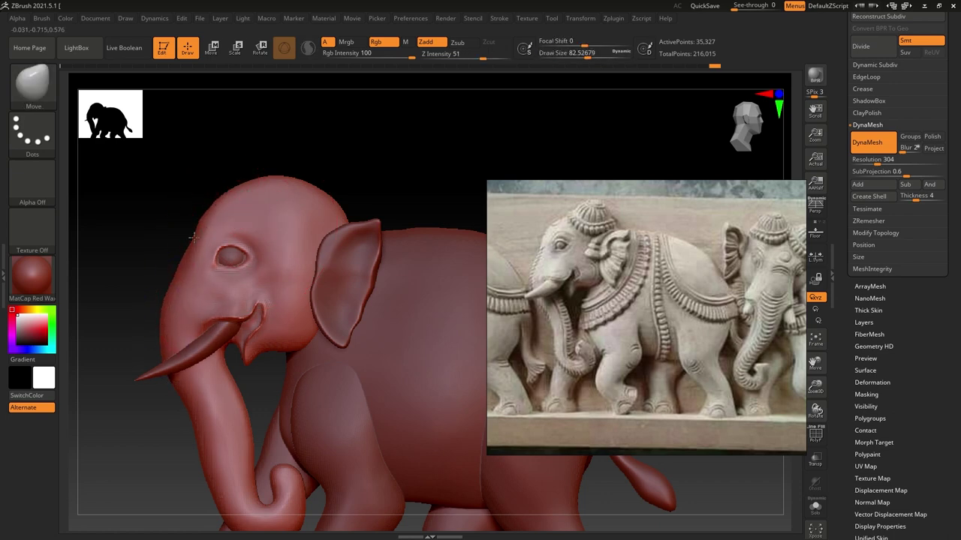
Pull the front leg beside the trunk into shape with the Move brush
{"action": "right_click_drag", "start_coordinate": [308, 268], "coordinate": [367, 197], "text": "ctrl"}
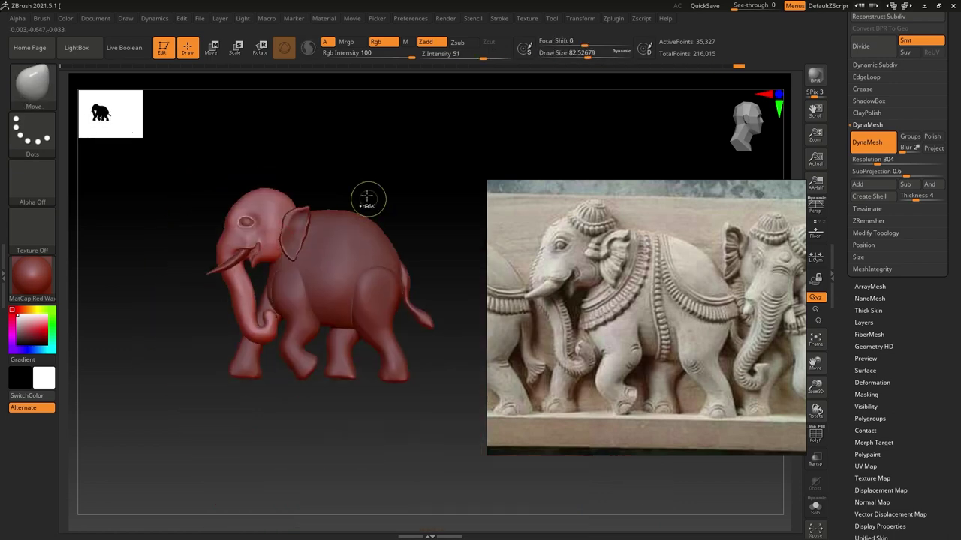
{"action": "mouse_move", "coordinate": [274, 159]}
{"action": "left_mouse_down"}
{"action": "mouse_move", "coordinate": [332, 368]}
{"action": "mouse_move", "coordinate": [289, 371]}
{"action": "left_mouse_up"}
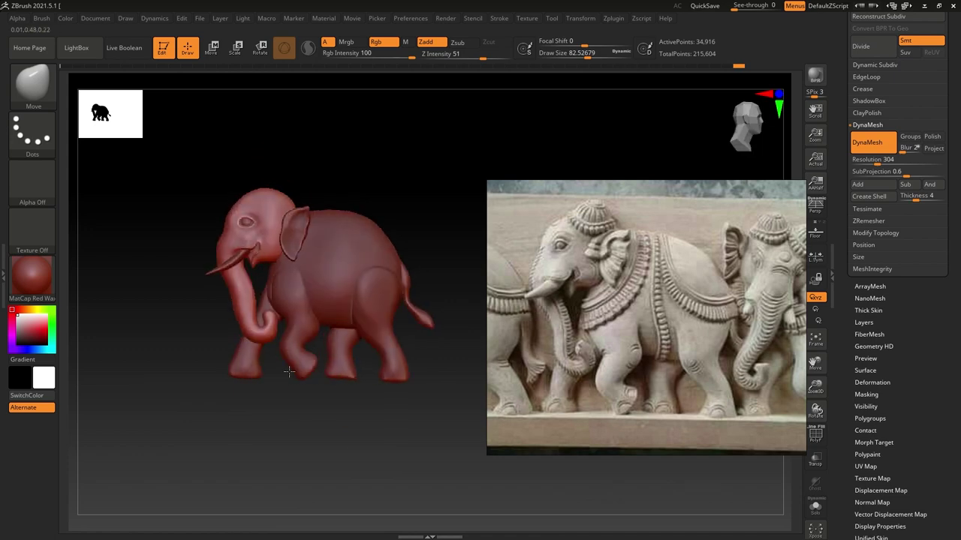
{"action": "key", "text": "s"}
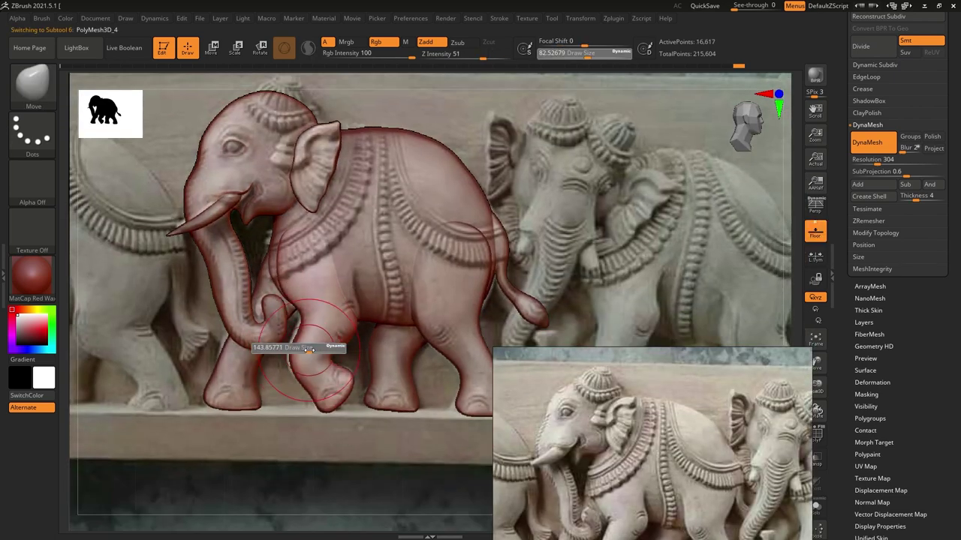
{"action": "left_click_drag", "start_coordinate": [313, 325], "coordinate": [342, 330]}
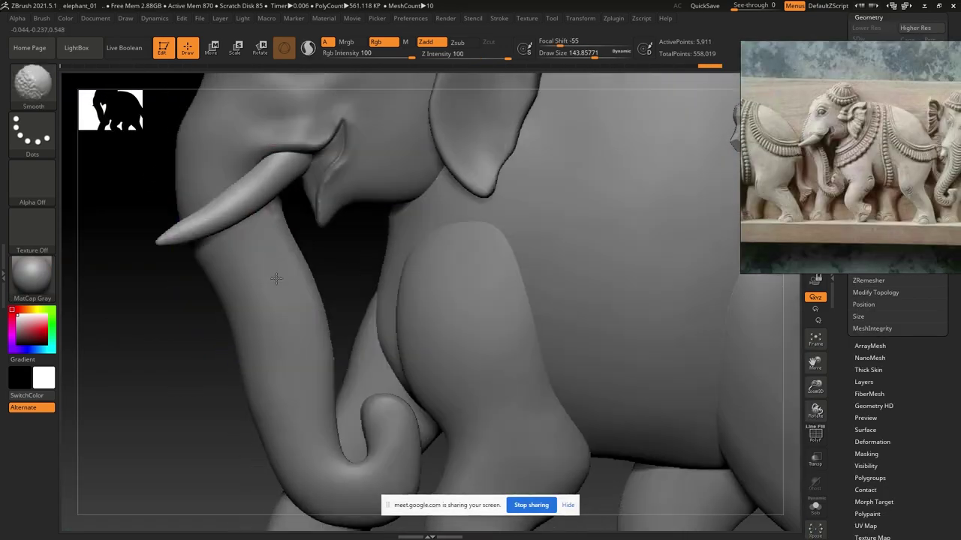
Select and solo the head subtool, framing the curled trunk tip
{"action": "left_click", "coordinate": [750, 428], "text": "alt"}
{"action": "left_click", "coordinate": [821, 510]}
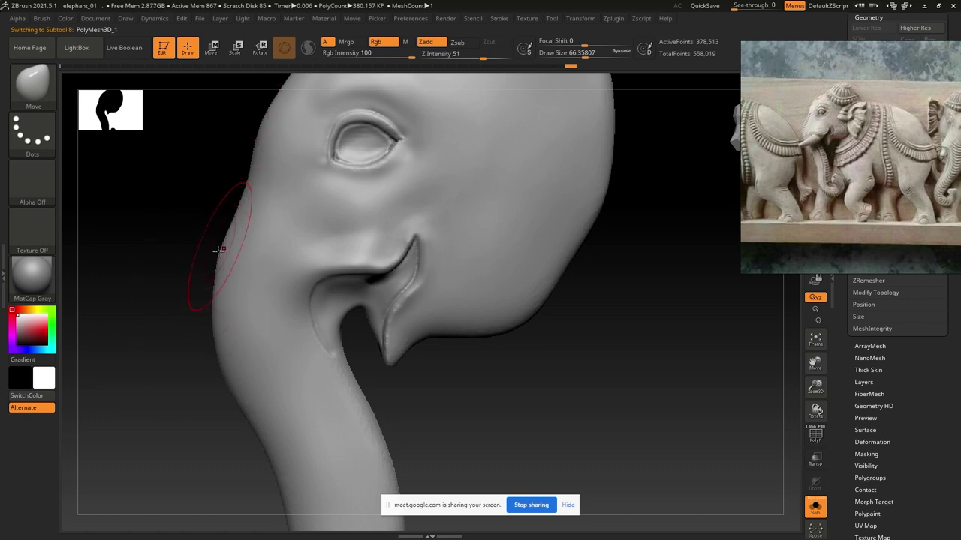
{"action": "left_click_drag", "start_coordinate": [223, 251], "coordinate": [292, 328], "text": "alt"}
{"action": "mouse_move", "coordinate": [299, 256]}
{"action": "left_mouse_down", "text": "alt"}
{"action": "mouse_move", "coordinate": [314, 334]}
{"action": "mouse_move", "coordinate": [428, 400]}
{"action": "left_mouse_up", "text": "alt"}
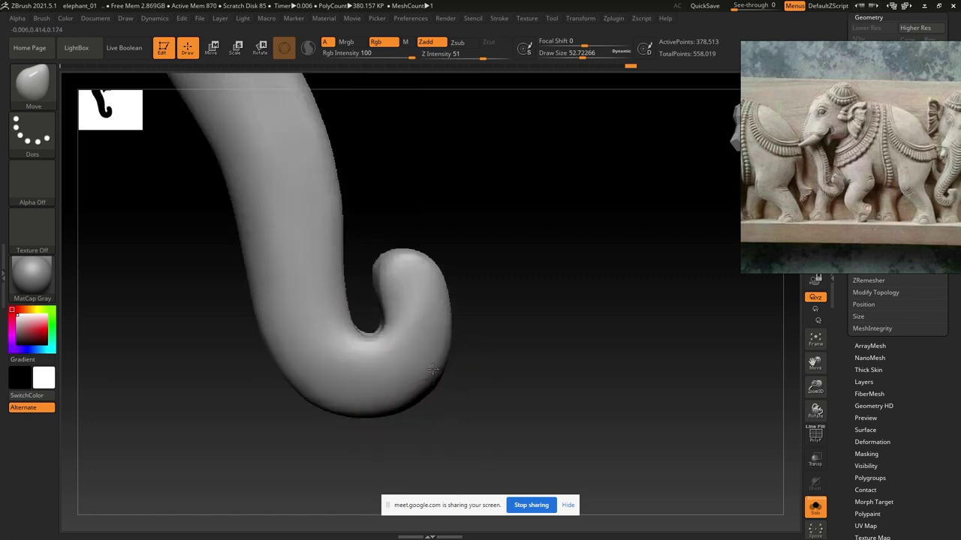
Reshape the curl at the trunk tip with the Move brush
{"action": "key", "text": "b"}
{"action": "key", "text": "m"}
{"action": "key", "text": "v"}
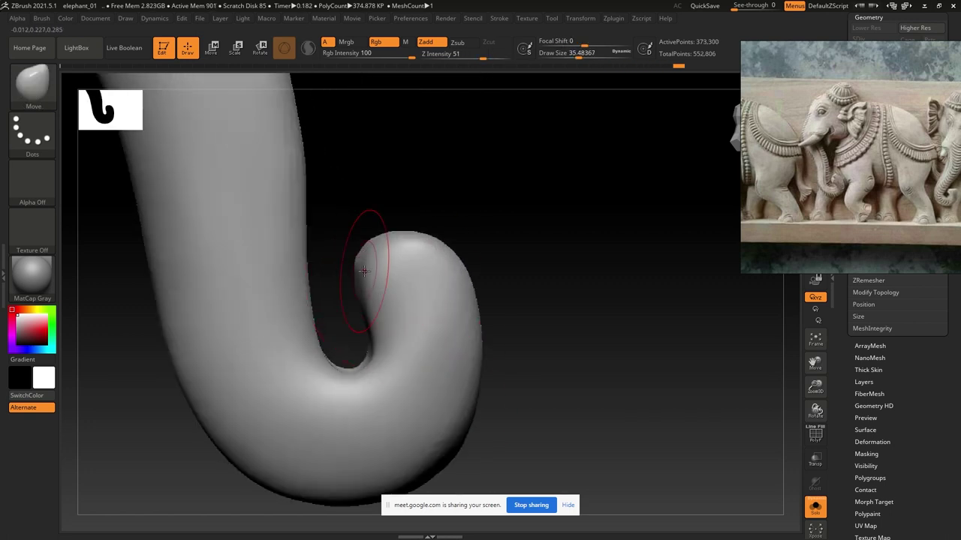
{"action": "scroll", "coordinate": [817, 213], "scroll_direction": "up", "scroll_amount": 5}
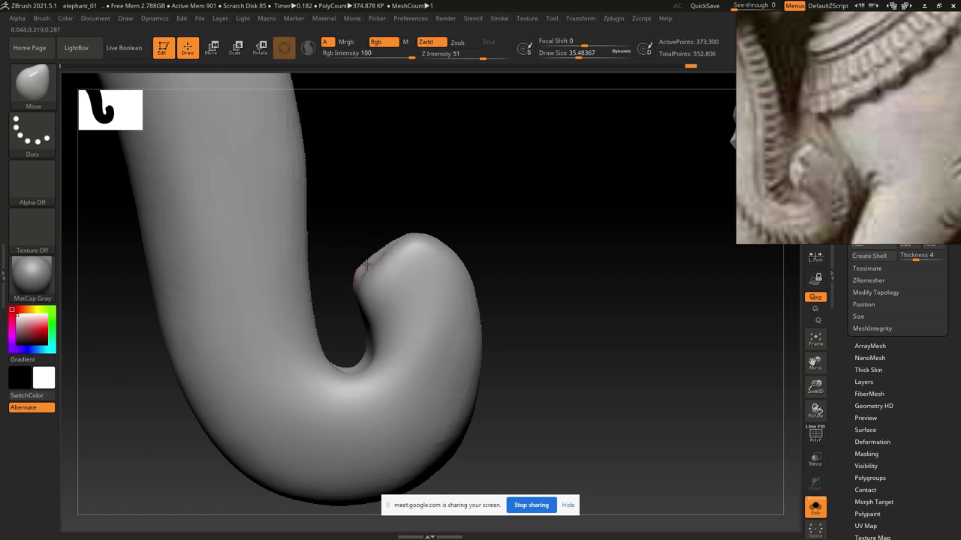
{"action": "left_click_drag", "start_coordinate": [361, 241], "coordinate": [350, 276]}
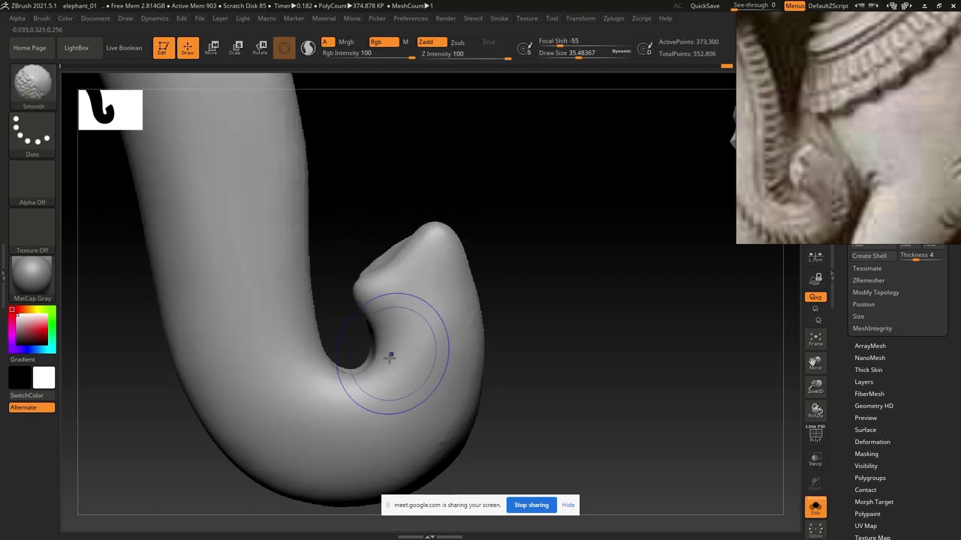
{"action": "left_click_drag", "start_coordinate": [407, 343], "coordinate": [317, 293]}
{"action": "mouse_move", "coordinate": [421, 367]}
{"action": "left_mouse_down"}
{"action": "mouse_move", "coordinate": [271, 240]}
{"action": "mouse_move", "coordinate": [556, 212]}
{"action": "mouse_move", "coordinate": [408, 316]}
{"action": "mouse_move", "coordinate": [123, 185]}
{"action": "left_mouse_up"}
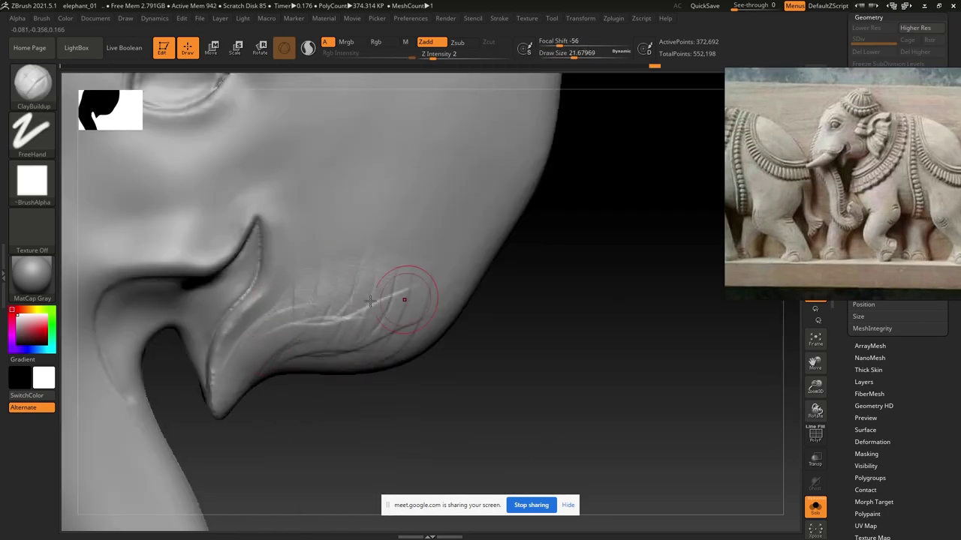
Build up and soften wrinkle strokes on the cheek below the mouth
{"action": "left_click_drag", "start_coordinate": [412, 280], "coordinate": [418, 291], "text": "shift"}
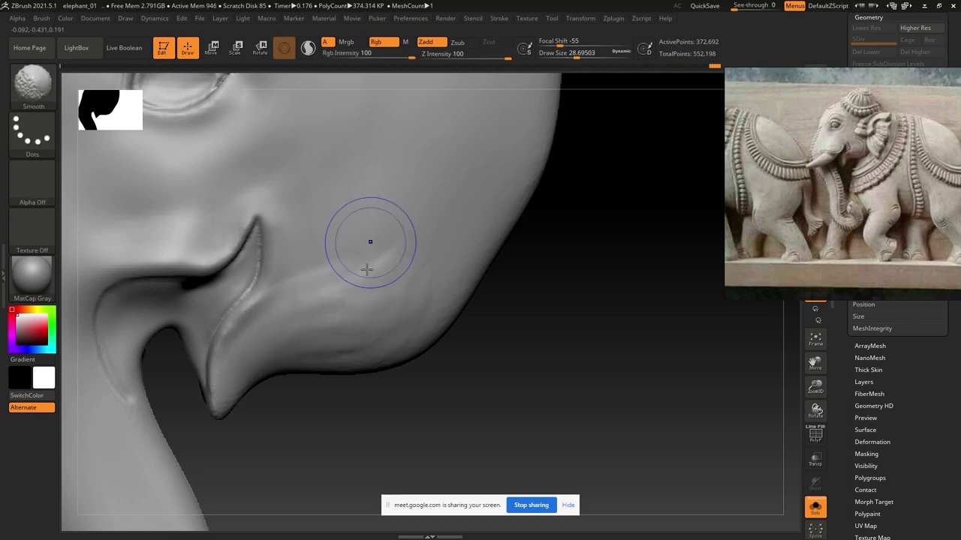
{"action": "mouse_move", "coordinate": [449, 320]}
{"action": "left_mouse_down"}
{"action": "mouse_move", "coordinate": [332, 259]}
{"action": "mouse_move", "coordinate": [360, 327]}
{"action": "mouse_move", "coordinate": [367, 405]}
{"action": "left_mouse_up"}
{"action": "mouse_move", "coordinate": [405, 323]}
{"action": "left_mouse_down"}
{"action": "mouse_move", "coordinate": [335, 429]}
{"action": "mouse_move", "coordinate": [389, 365]}
{"action": "left_mouse_up"}
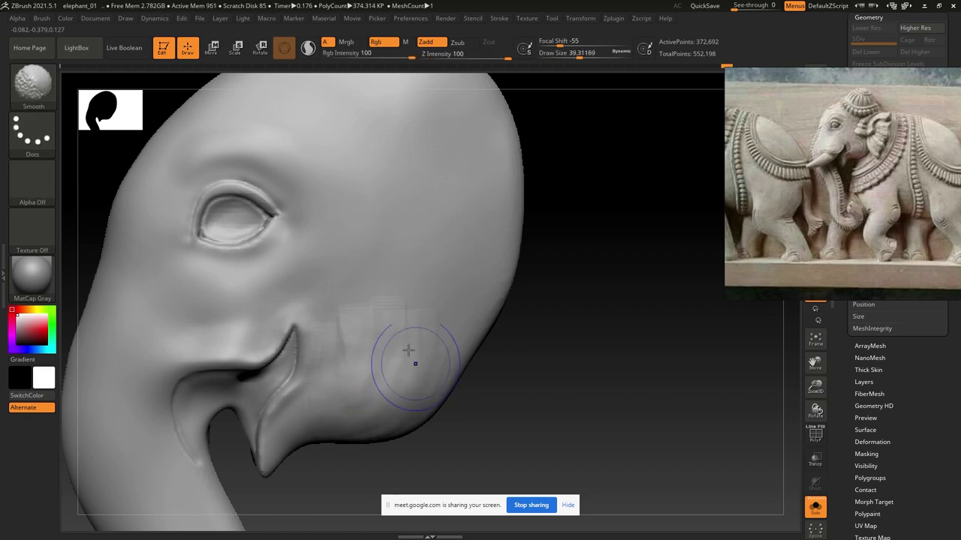
{"action": "mouse_move", "coordinate": [365, 300]}
{"action": "left_mouse_down"}
{"action": "mouse_move", "coordinate": [466, 333]}
{"action": "mouse_move", "coordinate": [377, 237]}
{"action": "left_mouse_up"}
Switch to DamStandard and carve grooves into the trunk tip
{"action": "key", "text": "f"}
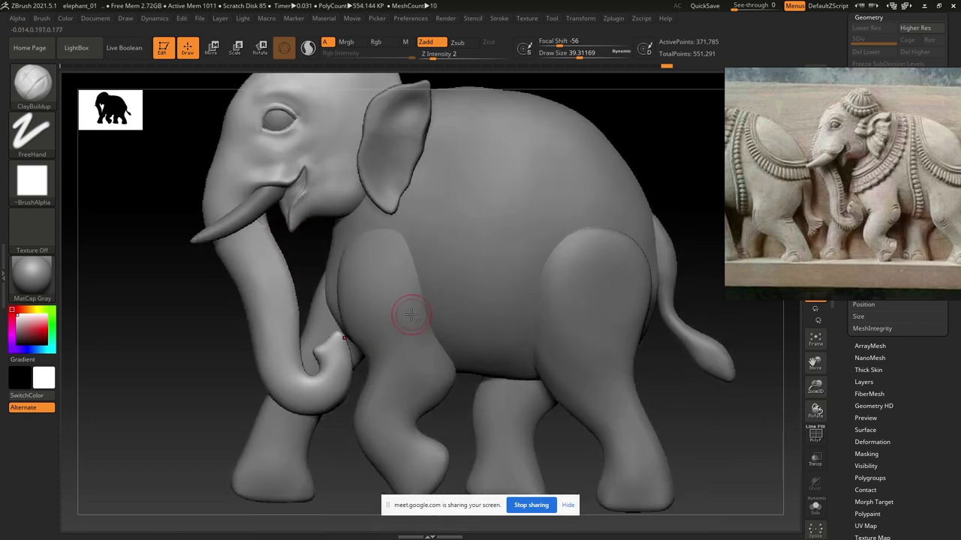
{"action": "left_click_drag", "start_coordinate": [408, 318], "coordinate": [493, 382], "text": "alt"}
{"action": "key", "text": "b"}
{"action": "key", "text": "d"}
{"action": "key", "text": "s"}
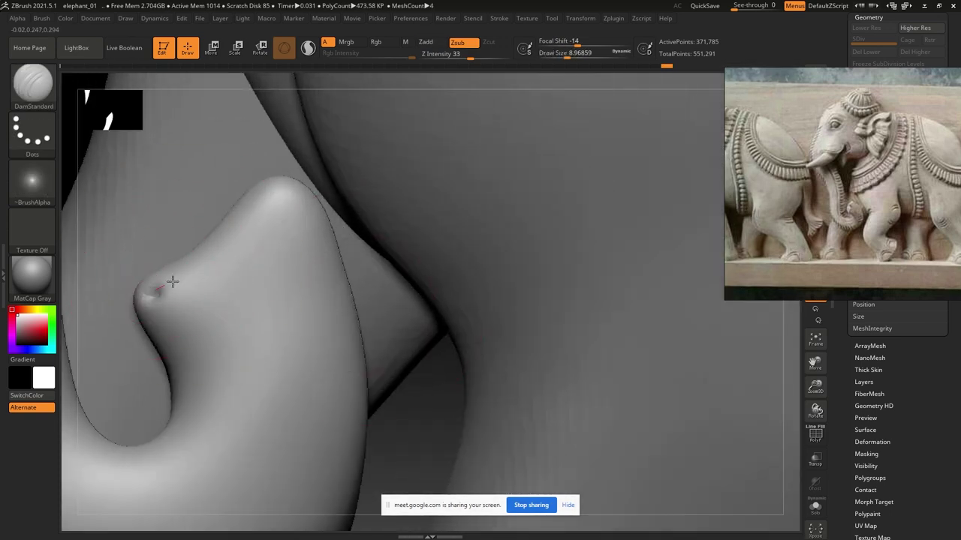
{"action": "left_click_drag", "start_coordinate": [167, 280], "coordinate": [255, 218]}
{"action": "mouse_move", "coordinate": [450, 300]}
{"action": "left_mouse_down", "text": "alt"}
{"action": "mouse_move", "coordinate": [267, 323]}
{"action": "mouse_move", "coordinate": [188, 367]}
{"action": "mouse_move", "coordinate": [167, 353]}
{"action": "left_mouse_up", "text": "alt"}
{"action": "key", "text": "ctrl"}
{"action": "left_click_drag", "start_coordinate": [767, 475], "coordinate": [181, 335], "text": "ctrl"}
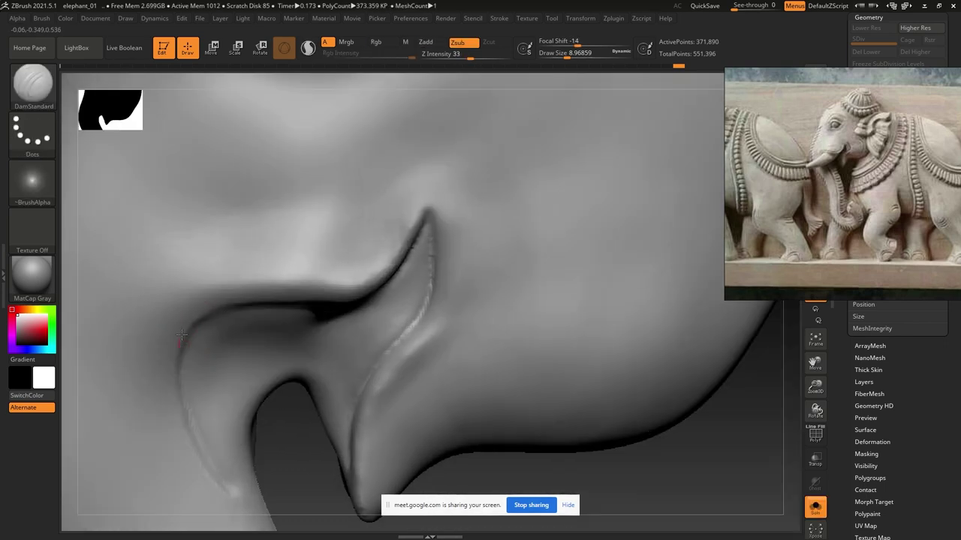
Smooth the crease near the ear and the long groove along the inner trunk
{"action": "mouse_move", "coordinate": [362, 291]}
{"action": "left_mouse_down", "text": "shift"}
{"action": "mouse_move", "coordinate": [232, 337]}
{"action": "mouse_move", "coordinate": [288, 297]}
{"action": "mouse_move", "coordinate": [551, 476]}
{"action": "left_mouse_up", "text": "shift"}
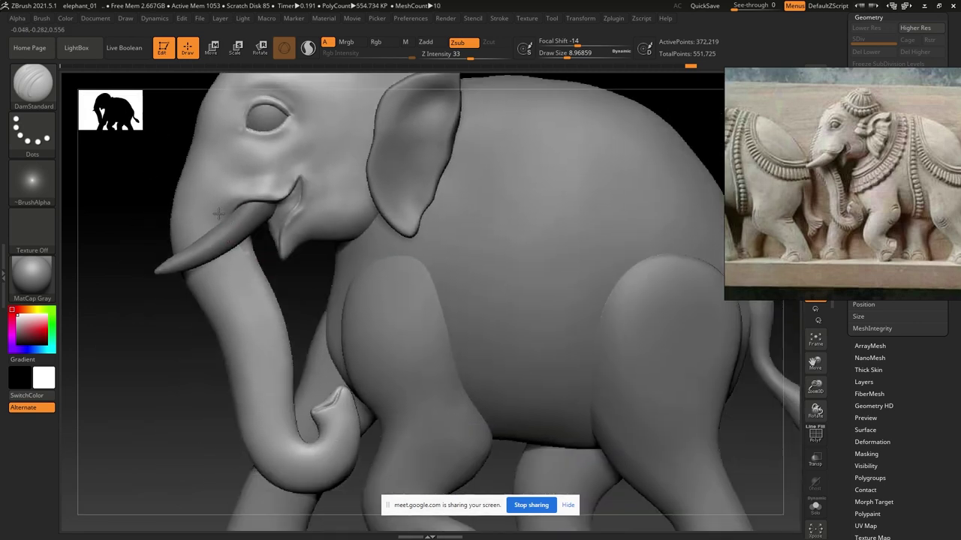
{"action": "scroll", "coordinate": [785, 144], "scroll_direction": "up", "scroll_amount": 5}
{"action": "scroll", "coordinate": [786, 145], "scroll_direction": "down", "scroll_amount": 5}
{"action": "scroll", "coordinate": [229, 245], "scroll_direction": "up", "scroll_amount": 5}
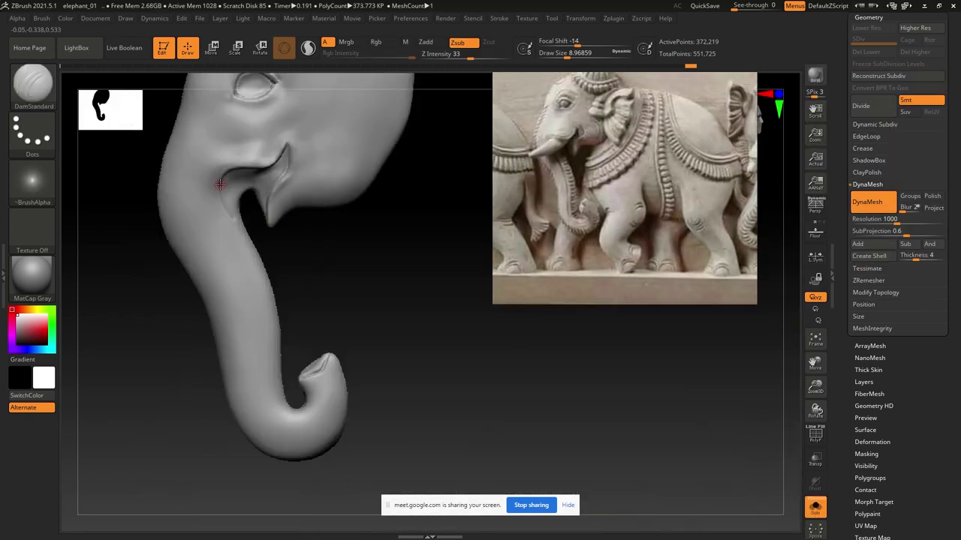
{"action": "scroll", "coordinate": [231, 233], "scroll_direction": "up", "scroll_amount": 3}
{"action": "scroll", "coordinate": [233, 247], "scroll_direction": "down", "scroll_amount": 3}
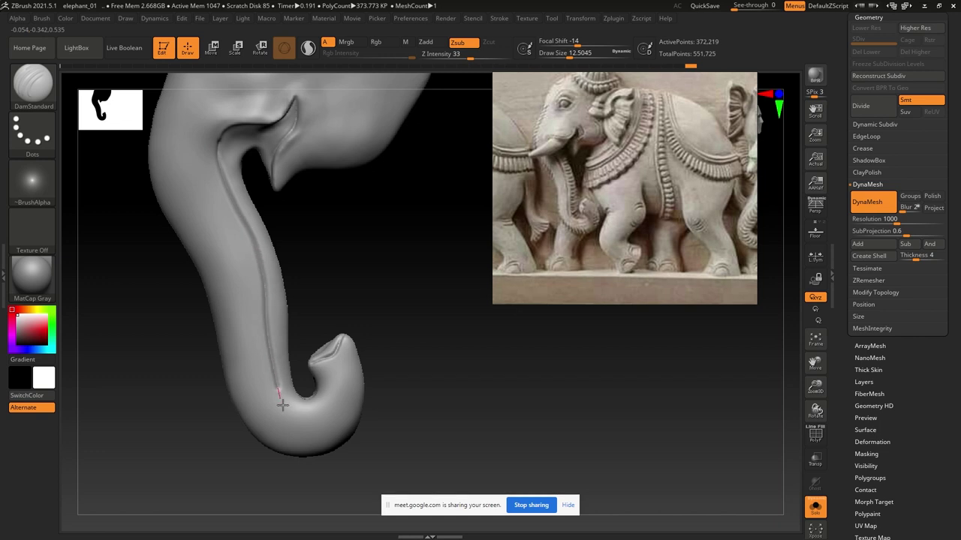
{"action": "left_click_drag", "start_coordinate": [315, 417], "coordinate": [218, 141], "text": "shift"}
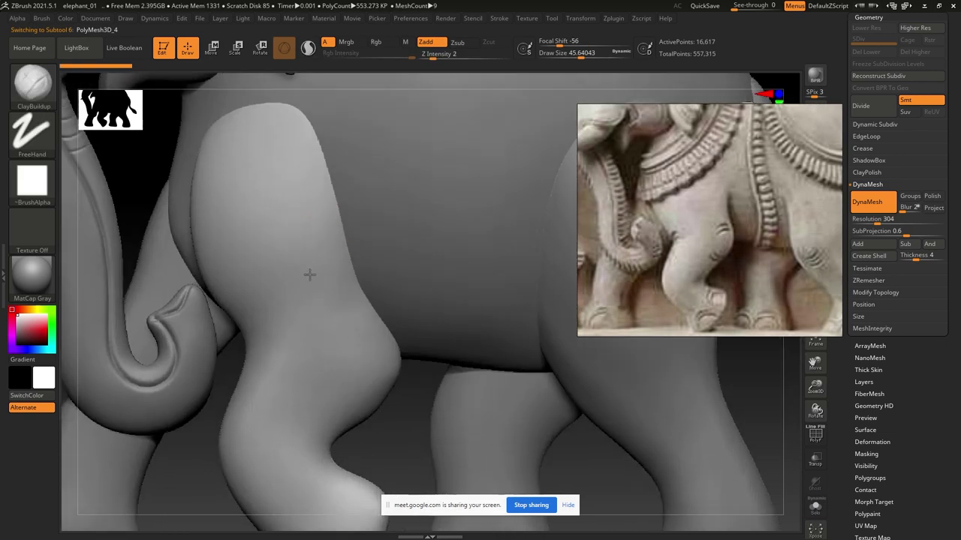
Add groove strokes to the front leg and flatten the foot's lower plane
{"action": "mouse_move", "coordinate": [257, 197]}
{"action": "left_mouse_down"}
{"action": "mouse_move", "coordinate": [326, 332]}
{"action": "mouse_move", "coordinate": [319, 289]}
{"action": "mouse_move", "coordinate": [278, 353]}
{"action": "mouse_move", "coordinate": [306, 308]}
{"action": "left_mouse_up"}
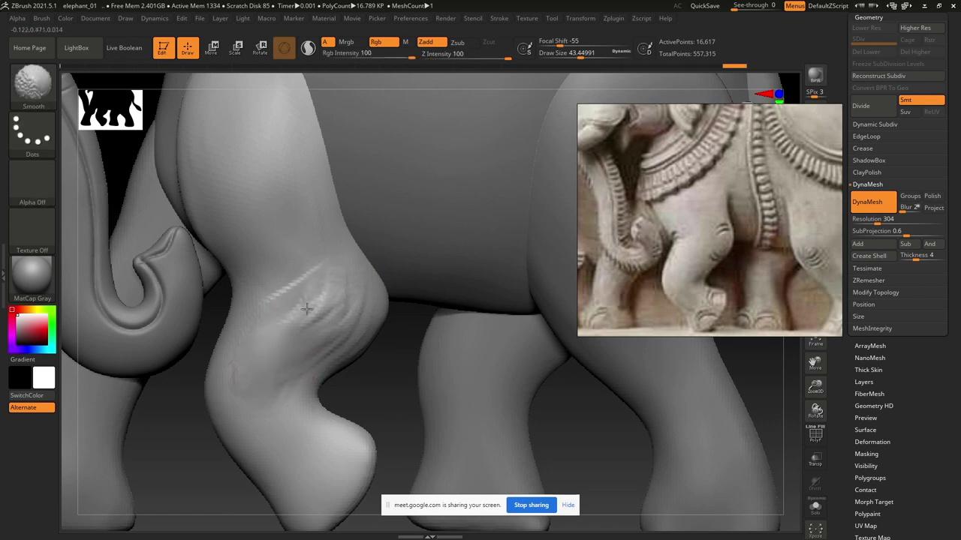
{"action": "mouse_move", "coordinate": [254, 376]}
{"action": "left_mouse_down"}
{"action": "mouse_move", "coordinate": [278, 348]}
{"action": "mouse_move", "coordinate": [297, 418]}
{"action": "left_mouse_up"}
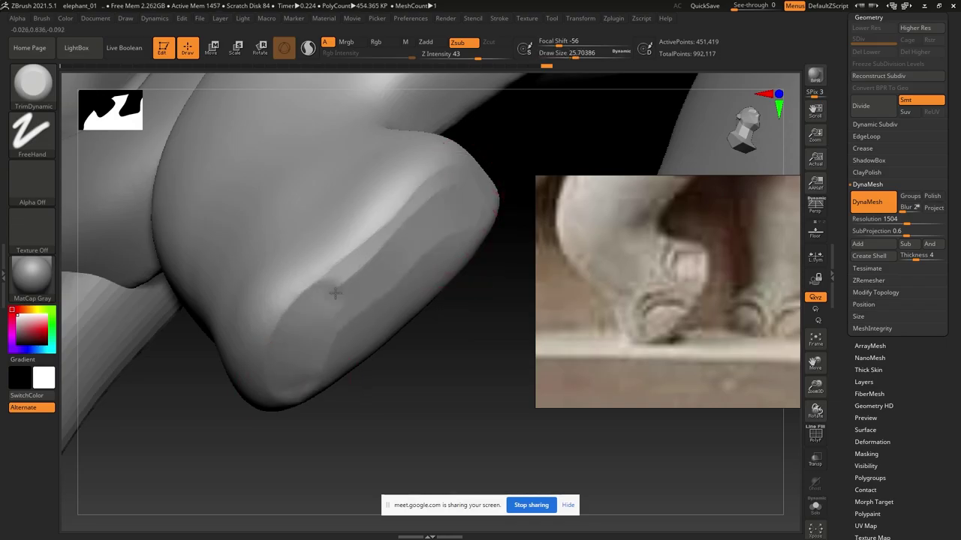
{"action": "left_click_drag", "start_coordinate": [335, 292], "coordinate": [423, 206]}
{"action": "left_click_drag", "start_coordinate": [478, 219], "coordinate": [443, 263]}
{"action": "left_click_drag", "start_coordinate": [346, 345], "coordinate": [427, 280]}
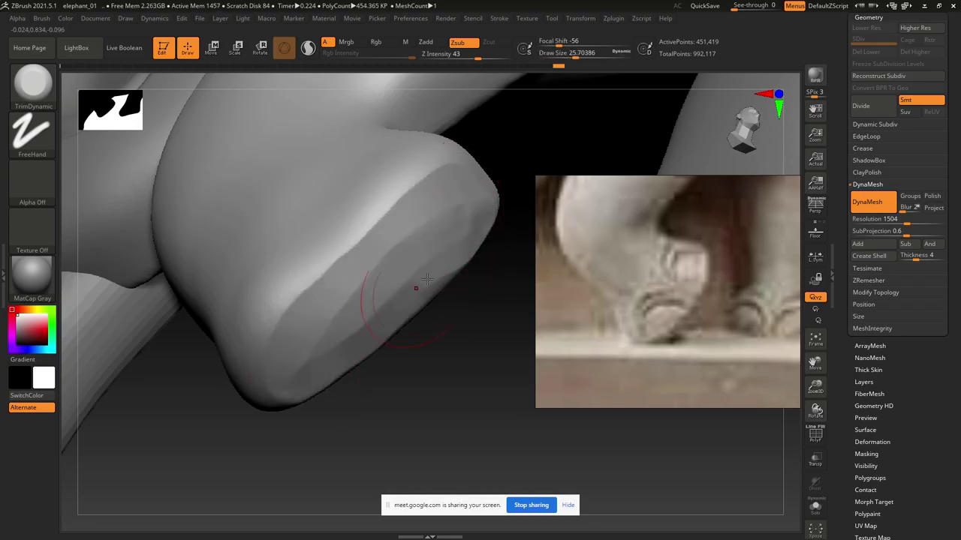
{"action": "key", "text": "shift"}
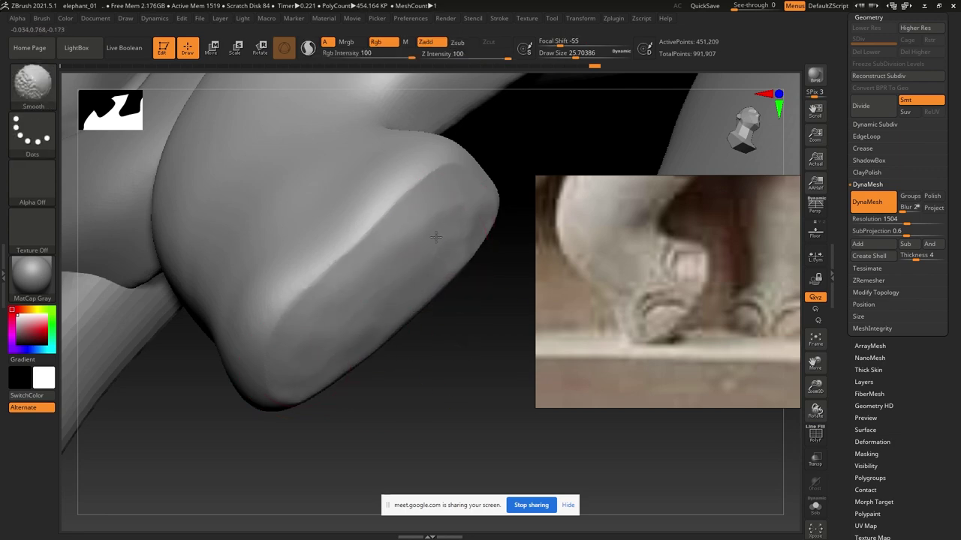
{"action": "right_click_drag", "start_coordinate": [307, 352], "coordinate": [308, 373]}
Return to DamStandard, undo the last foot groove and smooth the foot's grooves
{"action": "key", "text": "s"}
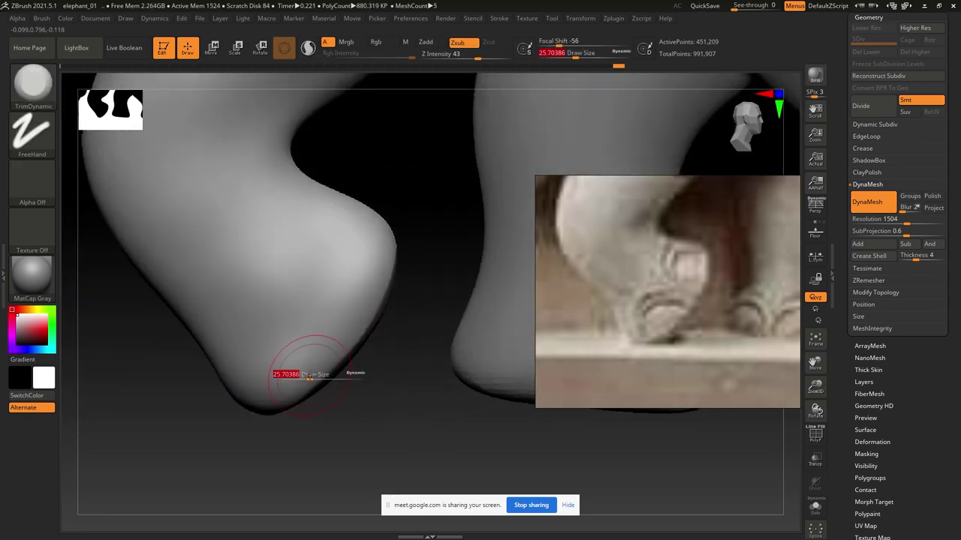
{"action": "key", "text": "b"}
{"action": "key", "text": "d"}
{"action": "key", "text": "s"}
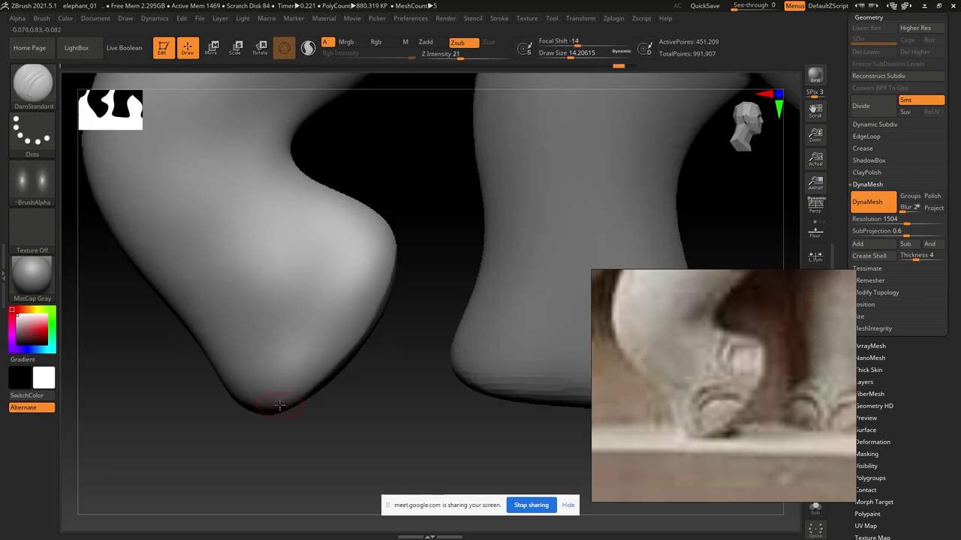
{"action": "key", "text": "ctrl+z"}
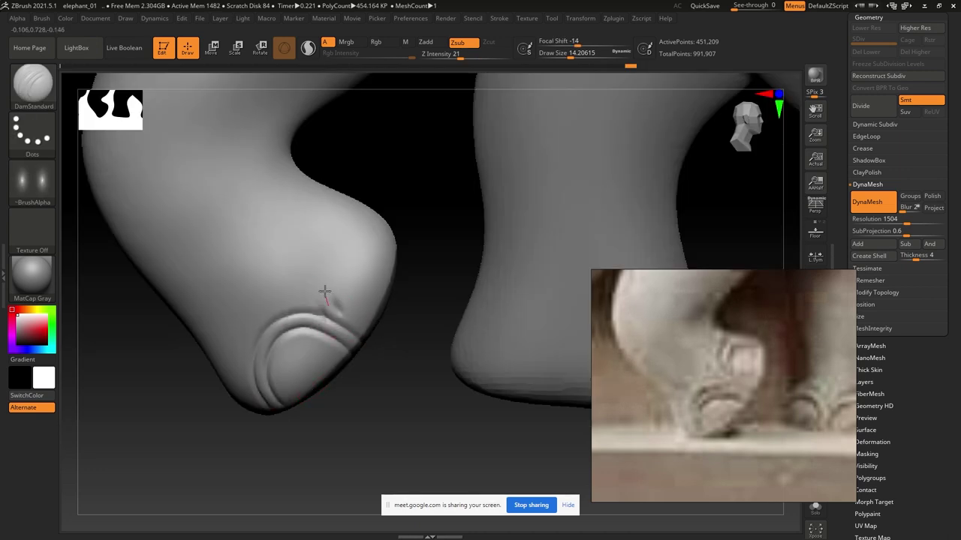
{"action": "left_click_drag", "start_coordinate": [350, 248], "coordinate": [357, 328], "text": "shift"}
{"action": "right_click_drag", "start_coordinate": [374, 227], "coordinate": [404, 439], "text": "ctrl"}
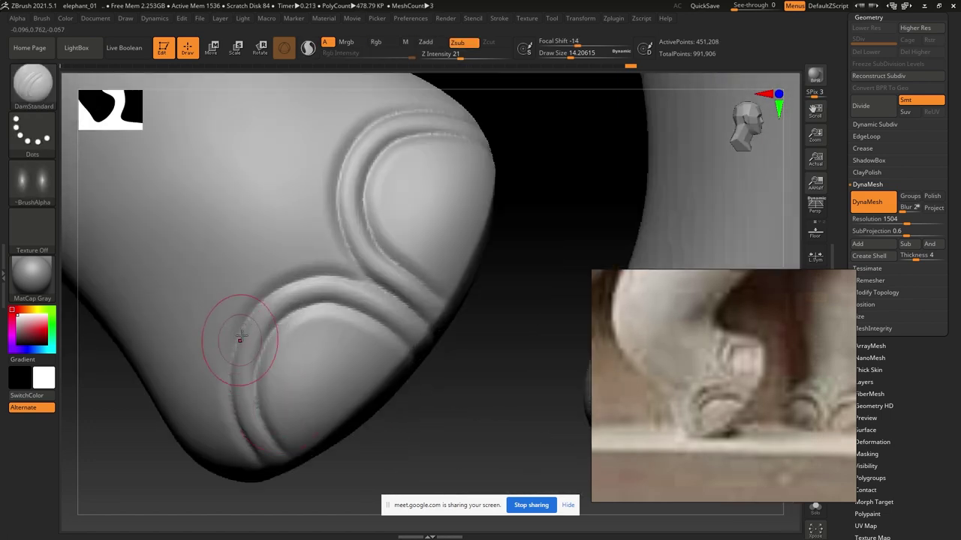
{"action": "right_click_drag", "start_coordinate": [264, 382], "coordinate": [570, 443]}
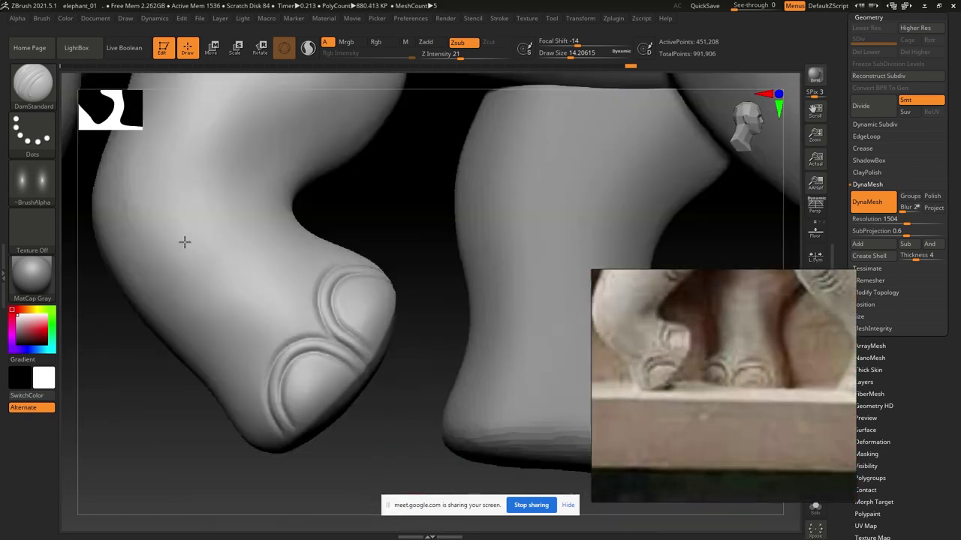
{"action": "mouse_move", "coordinate": [185, 240]}
{"action": "right_mouse_down", "text": "ctrl"}
{"action": "mouse_move", "coordinate": [311, 315]}
{"action": "mouse_move", "coordinate": [355, 263]}
{"action": "mouse_move", "coordinate": [369, 281]}
{"action": "right_mouse_up", "text": "ctrl"}
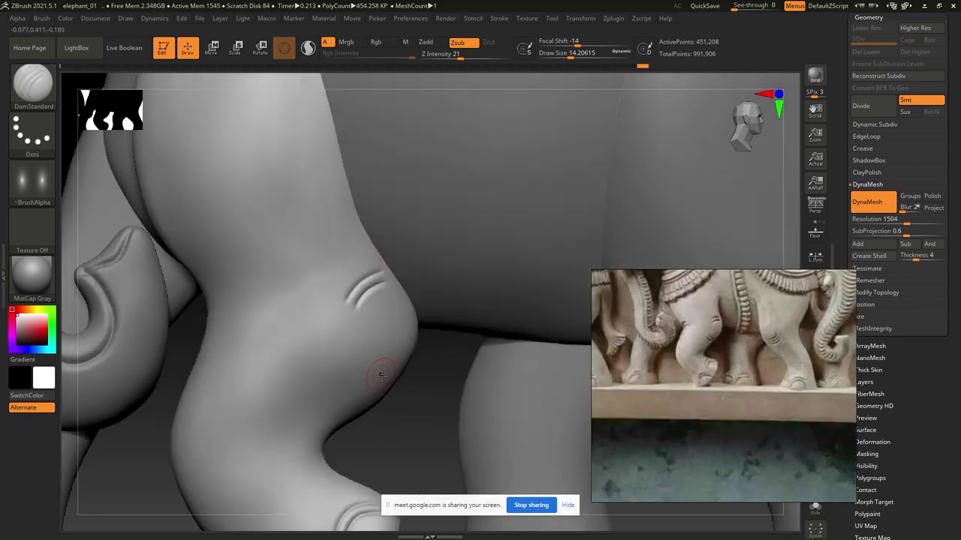
Carve a bent-knee crease into the front leg and adjust the brush alpha
{"action": "left_click_drag", "start_coordinate": [384, 387], "coordinate": [355, 361]}
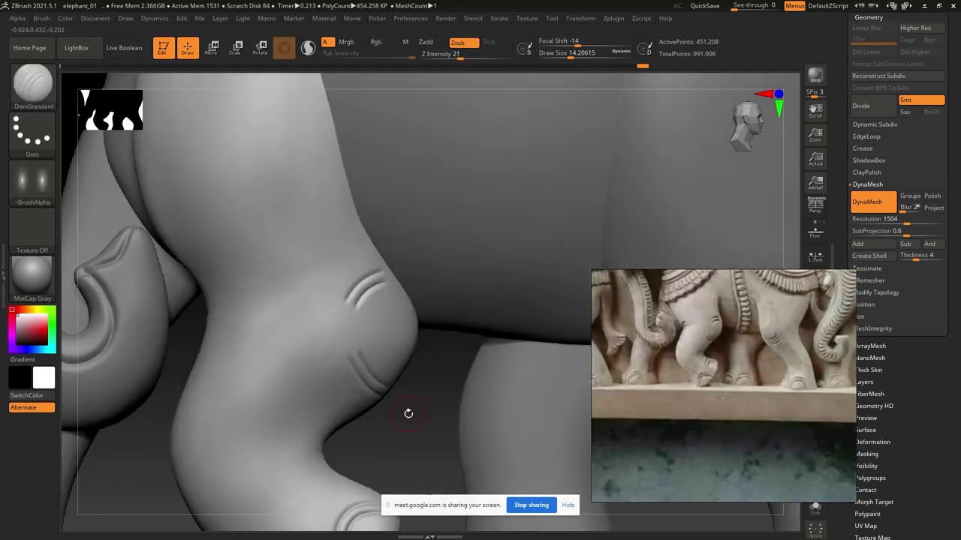
{"action": "mouse_move", "coordinate": [409, 413]}
{"action": "right_mouse_down", "text": "ctrl"}
{"action": "mouse_move", "coordinate": [313, 385]}
{"action": "mouse_move", "coordinate": [349, 332]}
{"action": "mouse_move", "coordinate": [240, 168]}
{"action": "right_mouse_up", "text": "ctrl"}
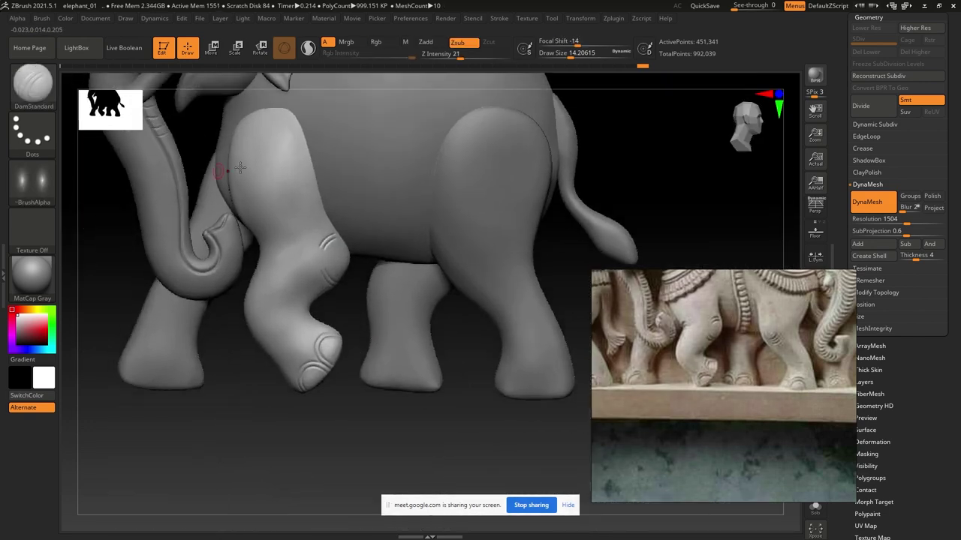
{"action": "left_click", "coordinate": [17, 18]}
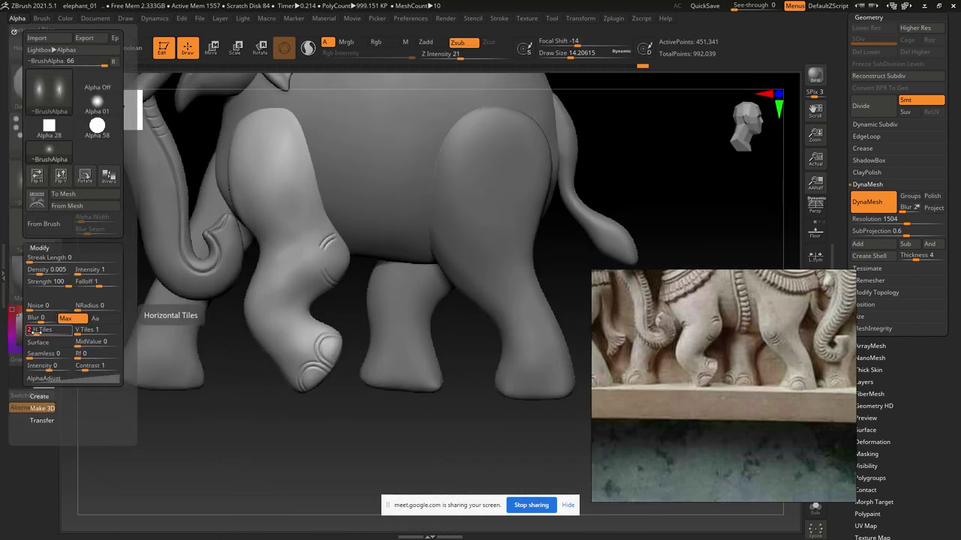
{"action": "mouse_move", "coordinate": [286, 316]}
{"action": "right_mouse_down", "text": "ctrl"}
{"action": "mouse_move", "coordinate": [315, 243]}
{"action": "mouse_move", "coordinate": [277, 298]}
{"action": "right_mouse_up", "text": "ctrl"}
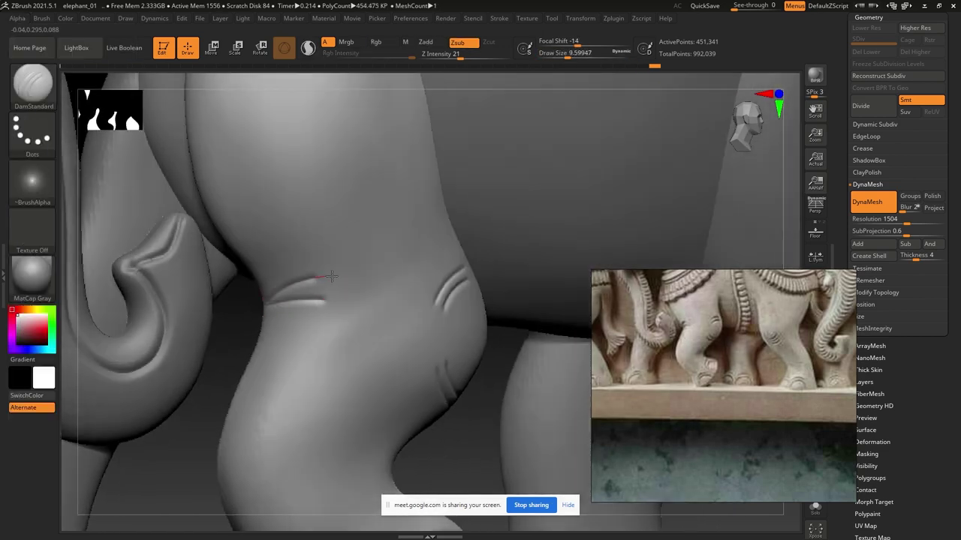
{"action": "mouse_move", "coordinate": [331, 277]}
{"action": "right_mouse_down", "text": "ctrl"}
{"action": "mouse_move", "coordinate": [316, 451]}
{"action": "mouse_move", "coordinate": [266, 251]}
{"action": "right_mouse_up", "text": "ctrl"}
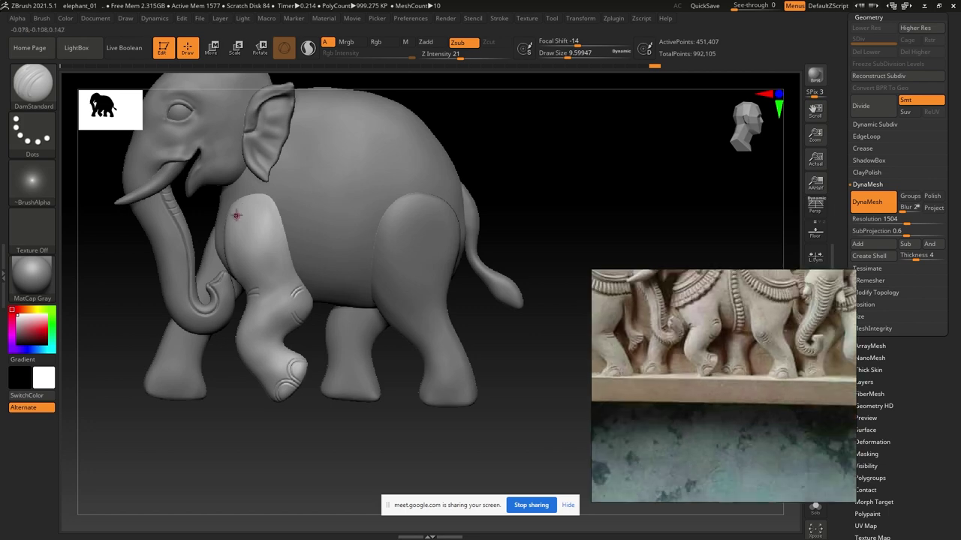
{"action": "right_click_drag", "start_coordinate": [424, 331], "coordinate": [695, 339], "text": "ctrl"}
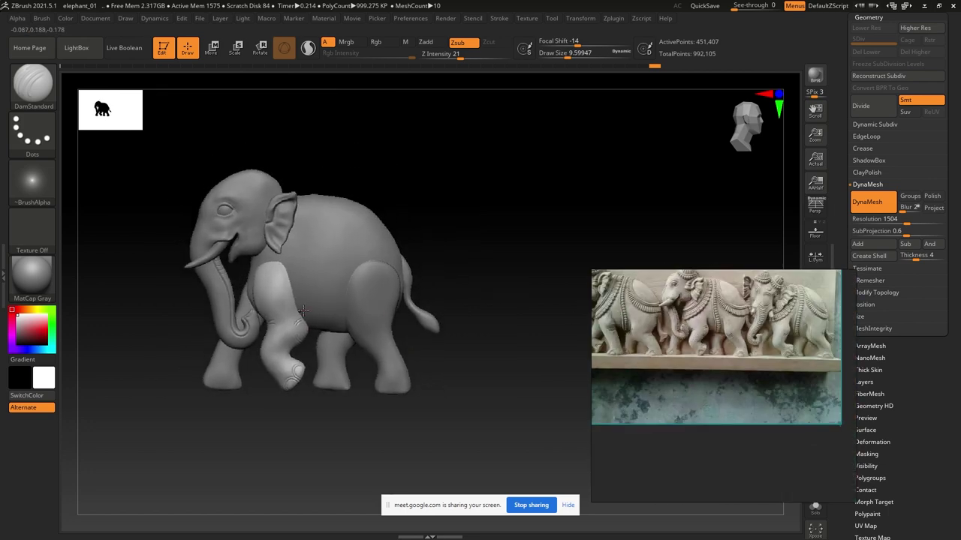
{"action": "right_click_drag", "start_coordinate": [303, 310], "coordinate": [258, 273], "text": "alt"}
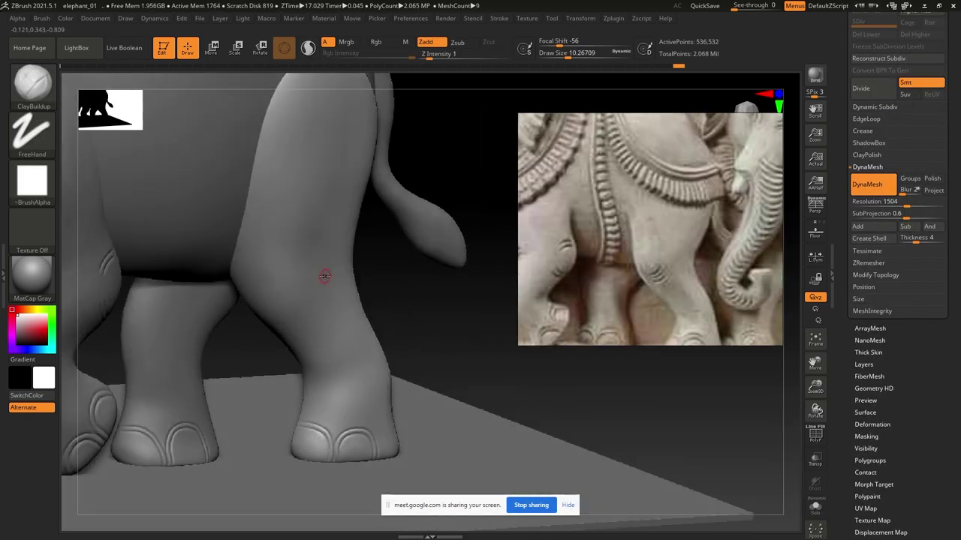
Smooth the hind thigh and rump into a rounded mass flowing into the back leg
{"action": "right_click_drag", "start_coordinate": [324, 276], "coordinate": [291, 272]}
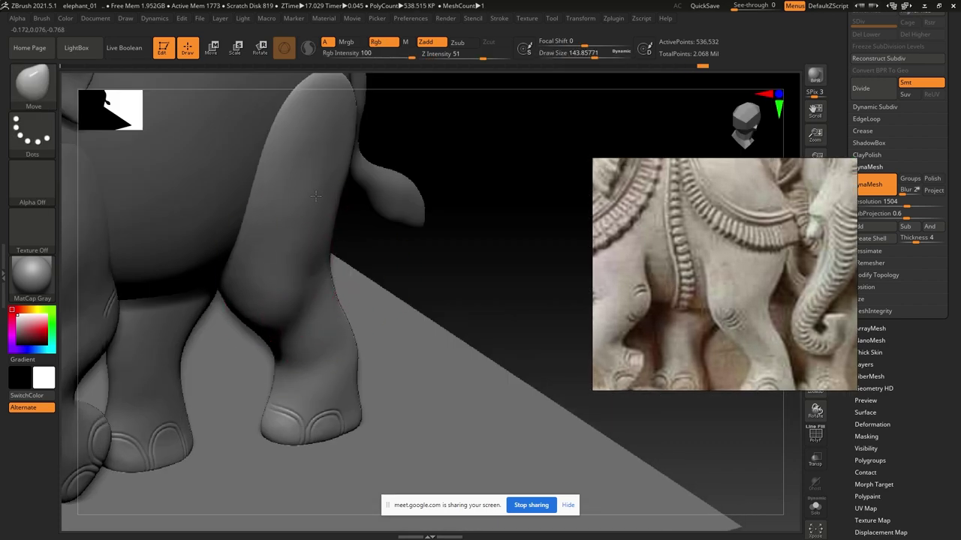
{"action": "right_click_drag", "start_coordinate": [315, 196], "coordinate": [250, 282]}
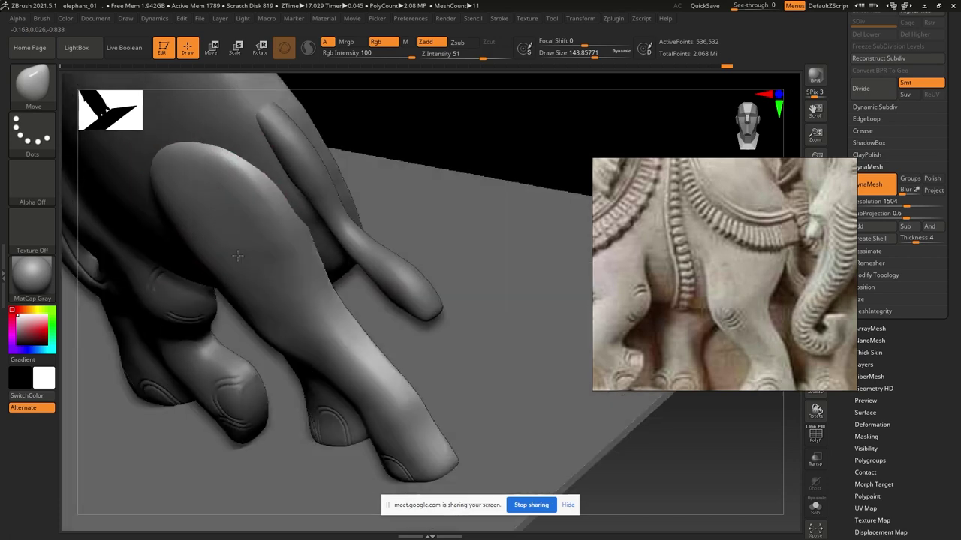
{"action": "mouse_move", "coordinate": [226, 222]}
{"action": "right_mouse_down"}
{"action": "mouse_move", "coordinate": [225, 337]}
{"action": "mouse_move", "coordinate": [193, 262]}
{"action": "mouse_move", "coordinate": [240, 356]}
{"action": "mouse_move", "coordinate": [225, 323]}
{"action": "mouse_move", "coordinate": [262, 336]}
{"action": "right_mouse_up"}
{"action": "key", "text": "s"}
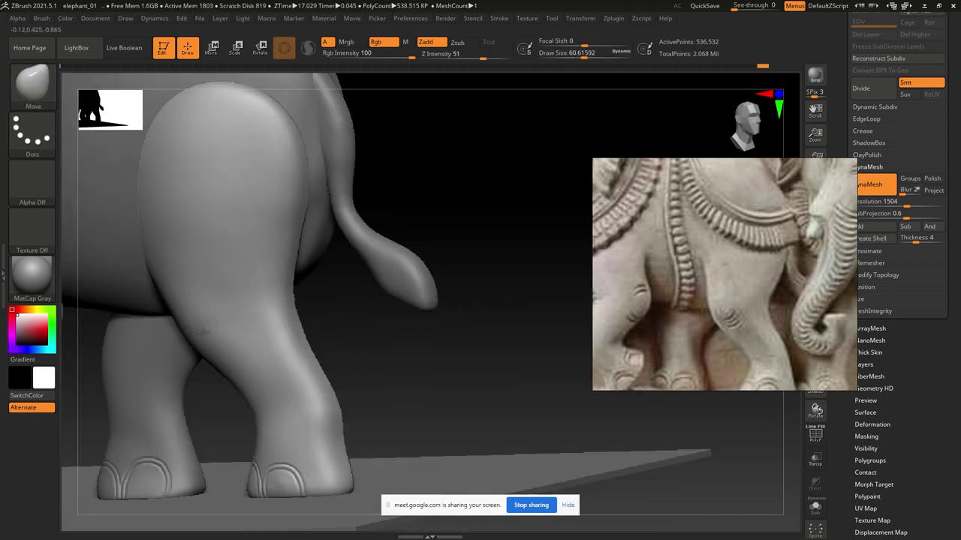
{"action": "key", "text": "shift"}
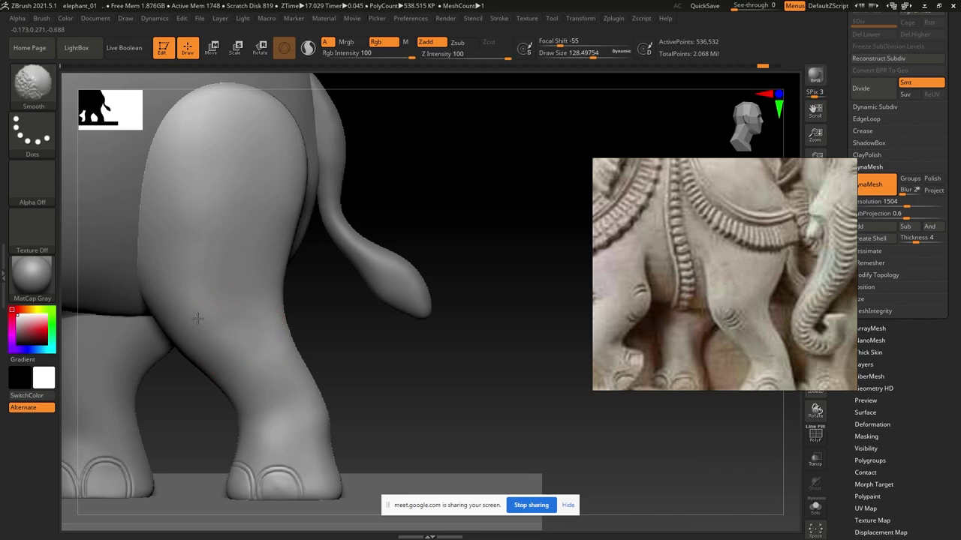
{"action": "right_click_drag", "start_coordinate": [198, 319], "coordinate": [208, 318]}
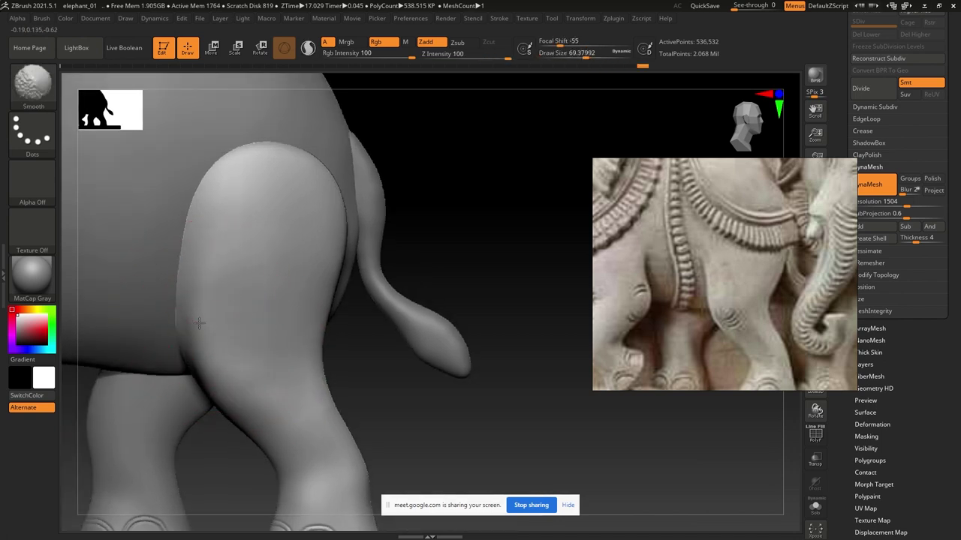
{"action": "mouse_move", "coordinate": [305, 401]}
{"action": "right_mouse_down"}
{"action": "mouse_move", "coordinate": [296, 313]}
{"action": "mouse_move", "coordinate": [258, 354]}
{"action": "right_mouse_up"}
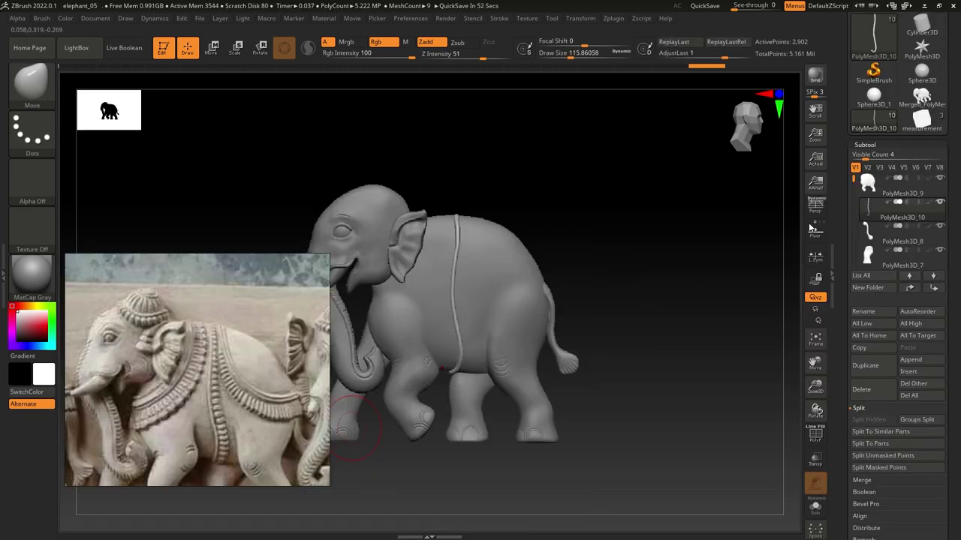
Show the Floor reference and draw a first CurveTube curve down the back
{"action": "left_click", "coordinate": [815, 229]}
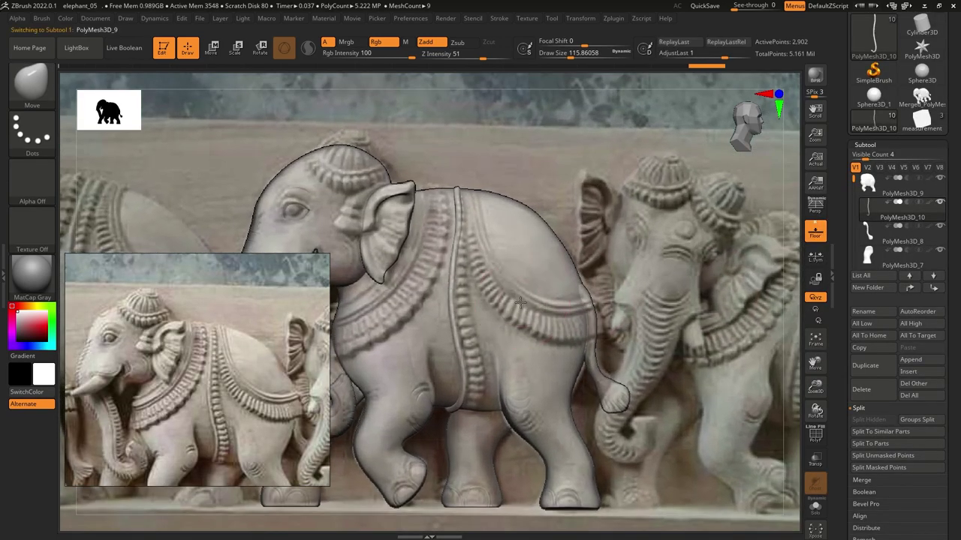
{"action": "key", "text": "b"}
{"action": "key", "text": "c"}
{"action": "key", "text": "t"}
{"action": "key", "text": "s"}
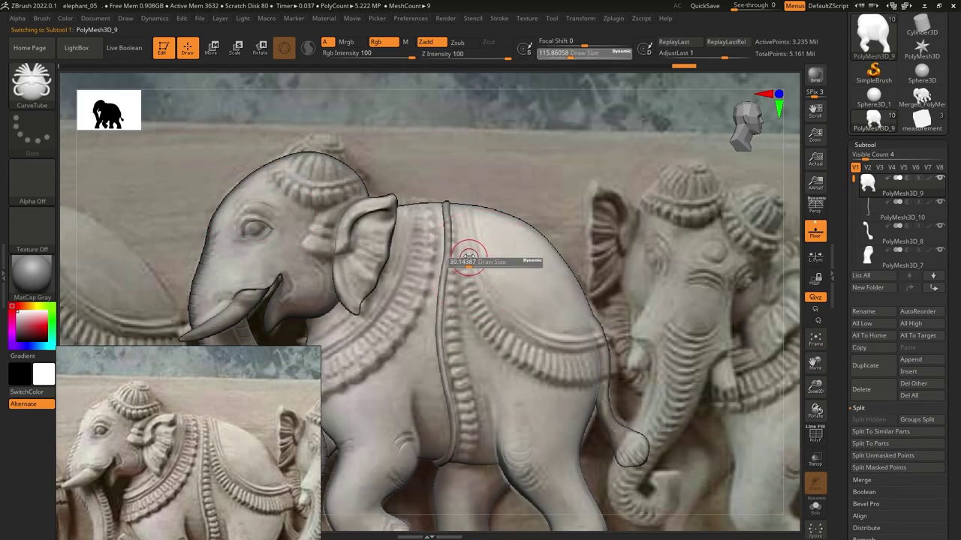
{"action": "left_click_drag", "start_coordinate": [472, 198], "coordinate": [481, 262]}
Undo and redraw the tube with a smaller thickness
{"action": "key", "text": "ctrl+z"}
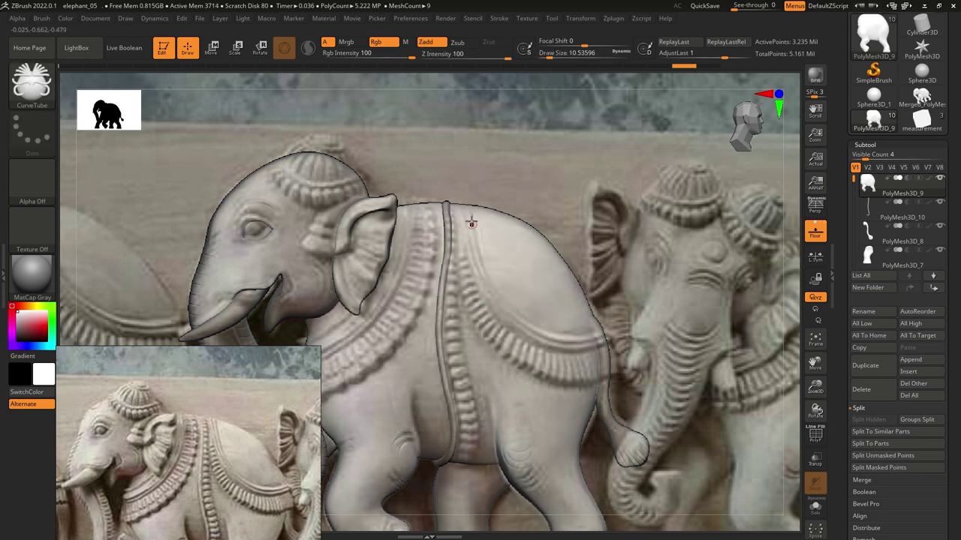
{"action": "key", "text": "ctrl+z"}
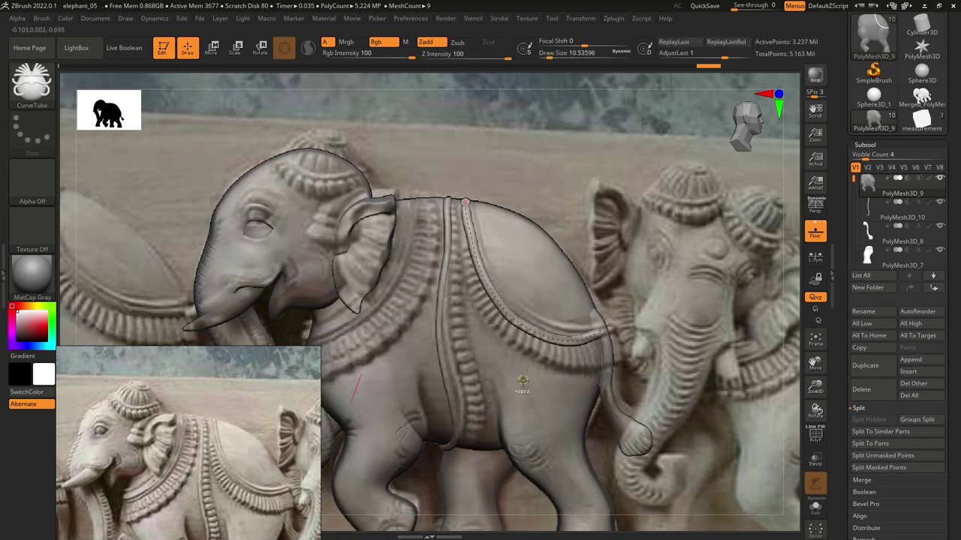
{"action": "key", "text": "s"}
{"action": "left_click_drag", "start_coordinate": [526, 303], "coordinate": [471, 205]}
{"action": "left_click_drag", "start_coordinate": [530, 330], "coordinate": [530, 331]}
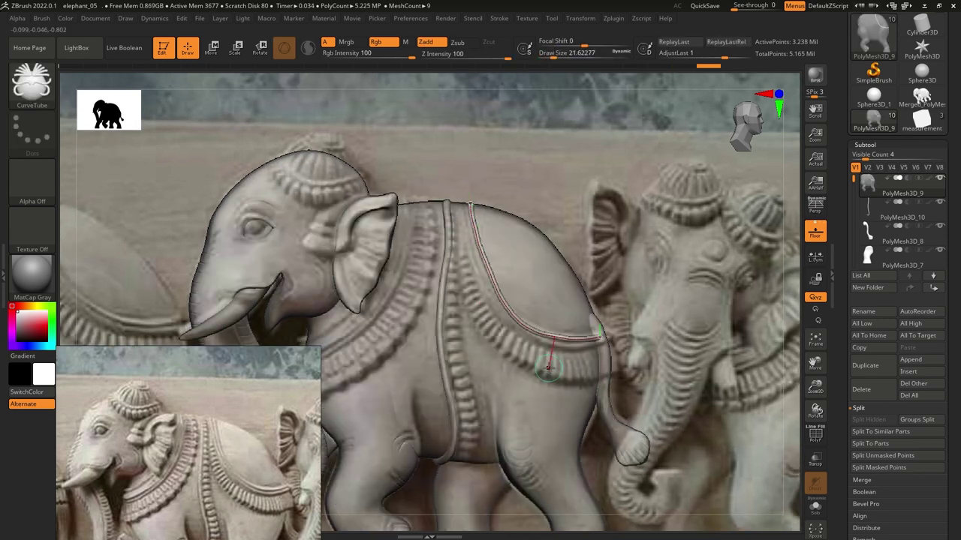
{"action": "key", "text": "ctrl+z"}
{"action": "key", "text": "s"}
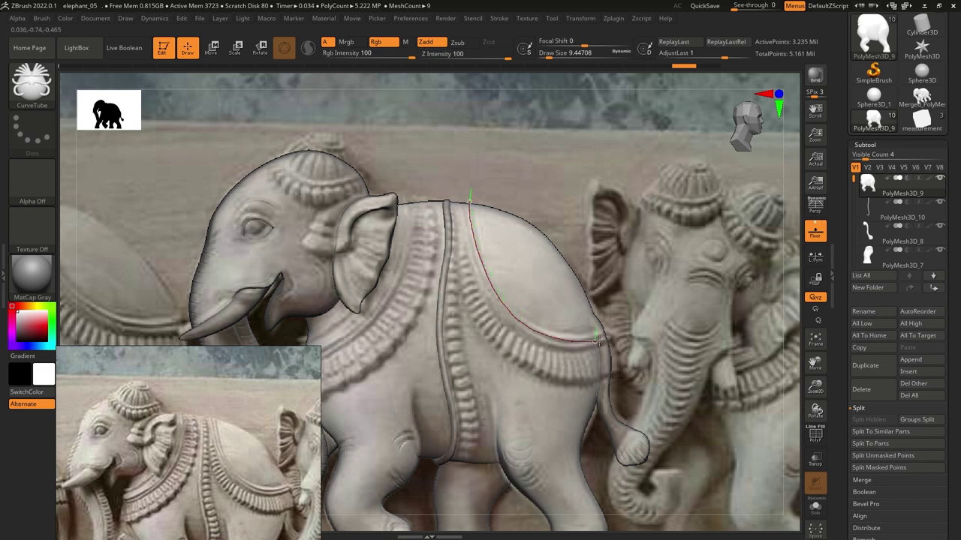
{"action": "left_click_drag", "start_coordinate": [598, 340], "coordinate": [602, 341]}
Retry the tube across the elephant, inspect it, and remove the misplaced long tube
{"action": "key", "text": "shift+p"}
{"action": "left_click_drag", "start_coordinate": [485, 226], "coordinate": [615, 214], "text": "alt"}
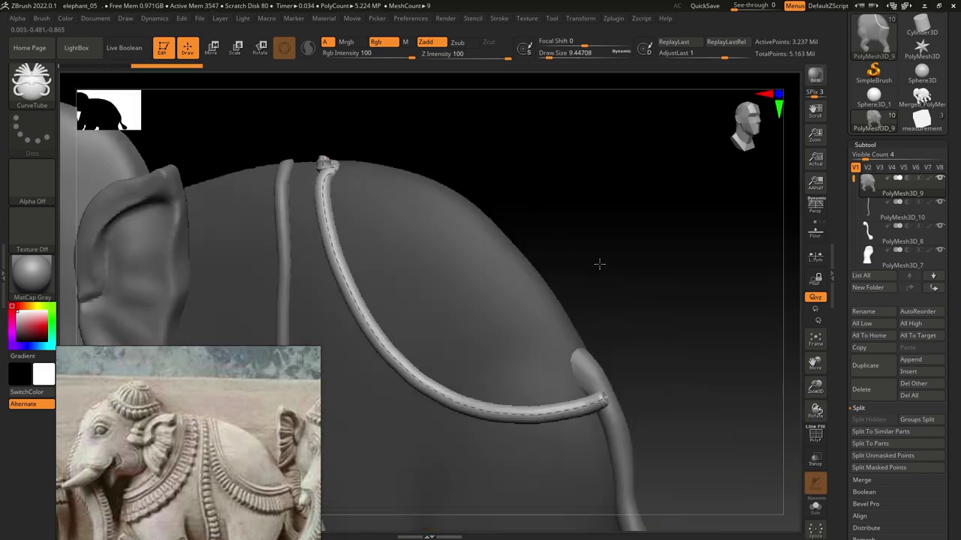
{"action": "key", "text": "f"}
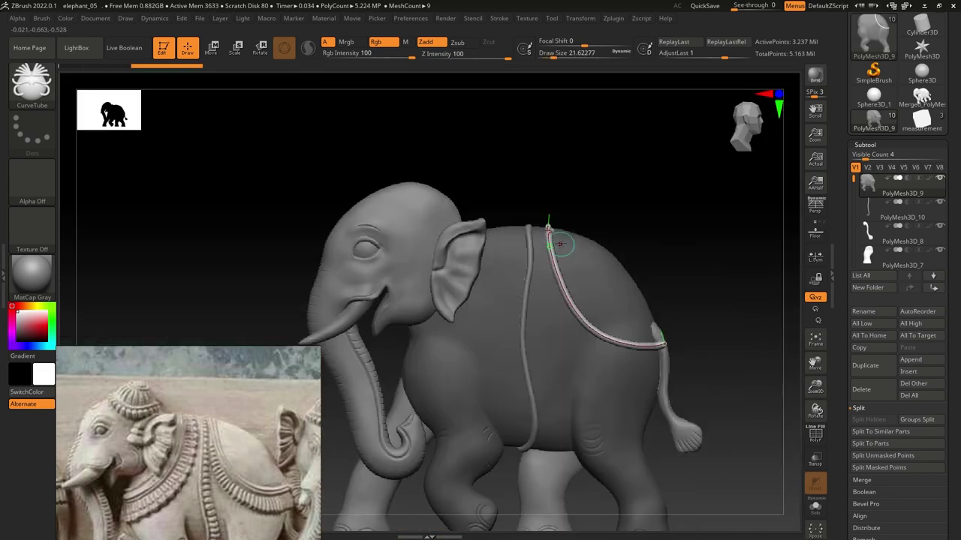
{"action": "key", "text": "ctrl+z"}
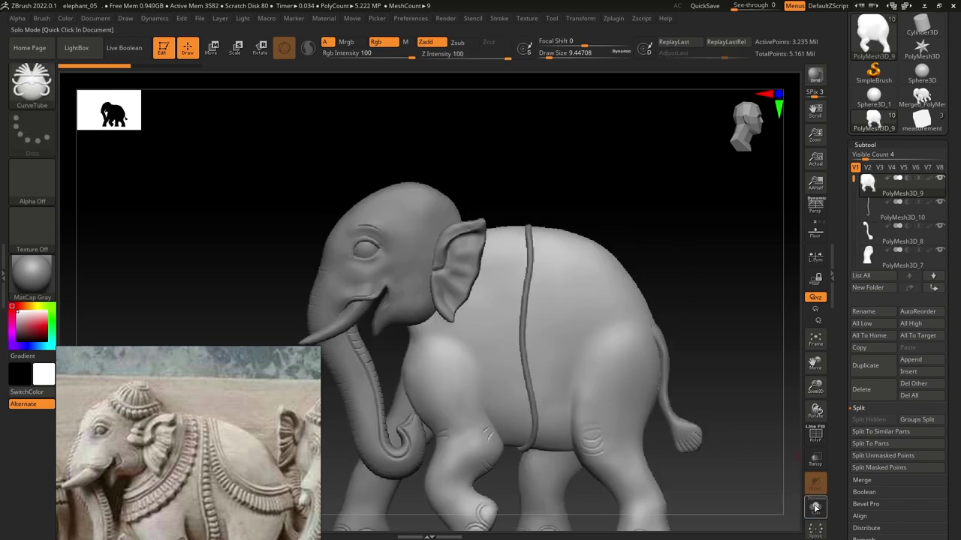
{"action": "left_click", "coordinate": [323, 242]}
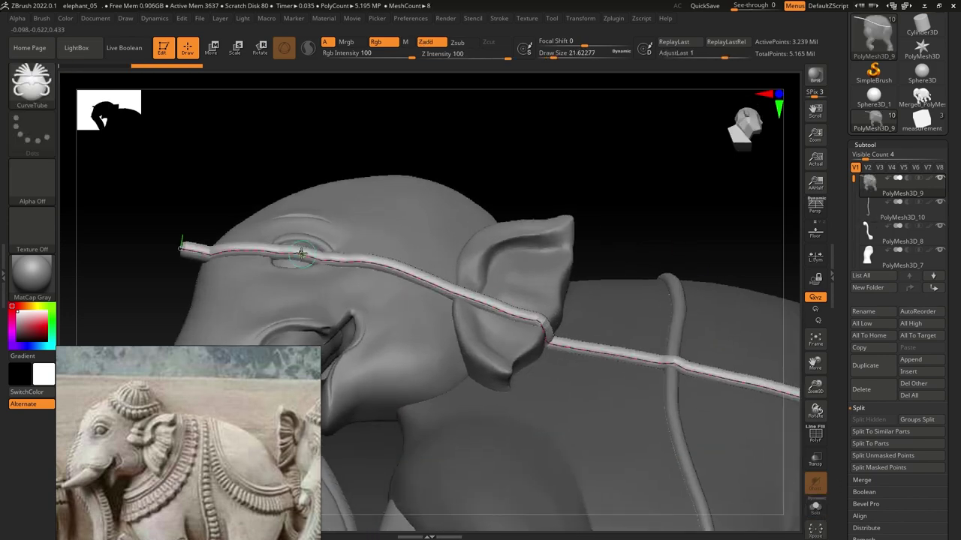
{"action": "left_click_drag", "start_coordinate": [225, 187], "coordinate": [571, 298]}
{"action": "left_click_drag", "start_coordinate": [676, 165], "coordinate": [525, 173]}
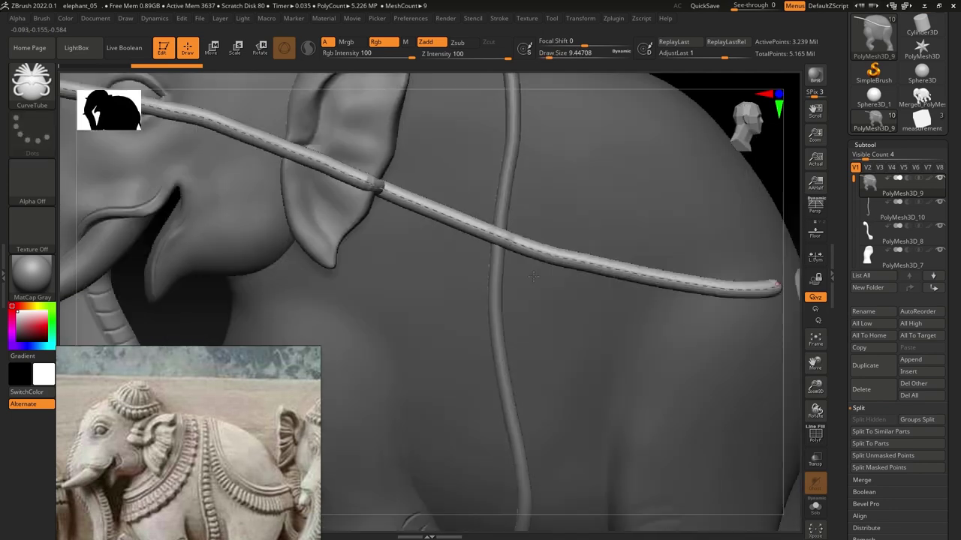
{"action": "key", "text": "f"}
Solo the body, draw the strap along the saddle-cloth edge, and split it off as PolyMesh3D_11
{"action": "left_click", "coordinate": [817, 509]}
{"action": "key", "text": "shift+p"}
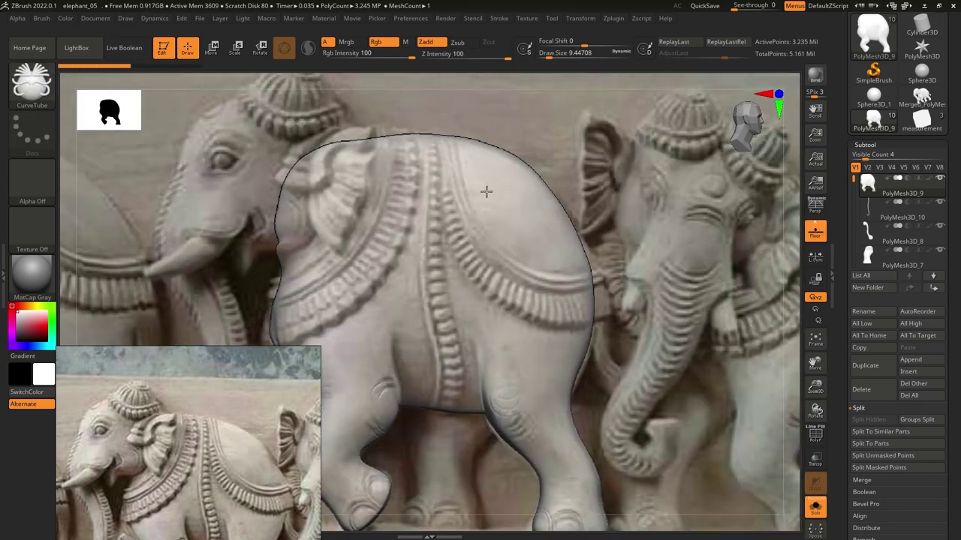
{"action": "left_click", "coordinate": [588, 278]}
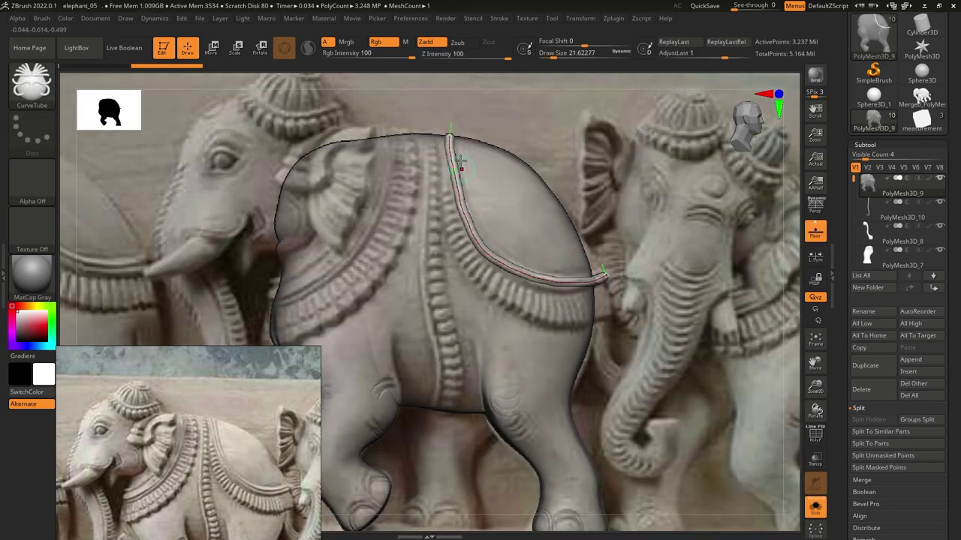
{"action": "key", "text": "shift+p"}
{"action": "mouse_move", "coordinate": [592, 292]}
{"action": "left_mouse_down"}
{"action": "mouse_move", "coordinate": [554, 291]}
{"action": "mouse_move", "coordinate": [451, 325]}
{"action": "mouse_move", "coordinate": [552, 362]}
{"action": "left_mouse_up"}
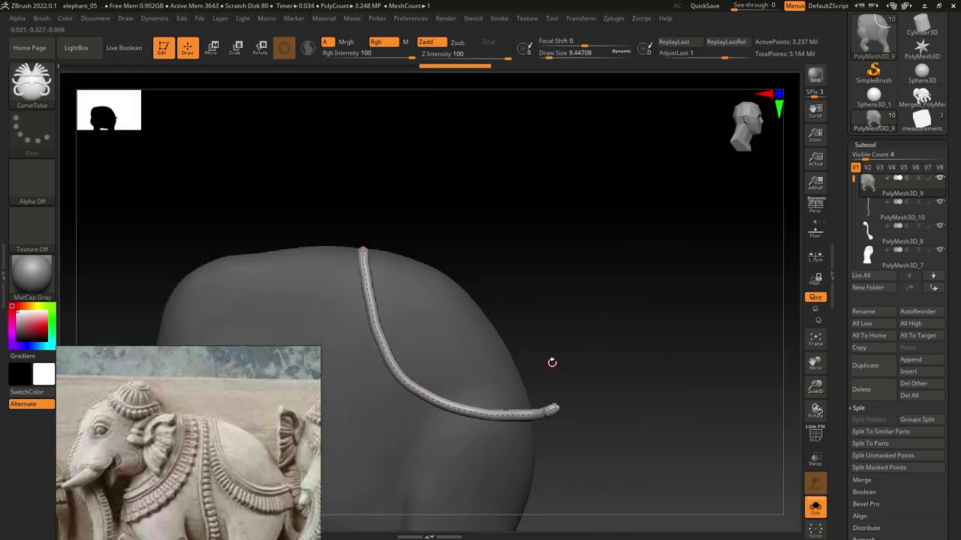
{"action": "mouse_move", "coordinate": [551, 363]}
{"action": "left_mouse_down"}
{"action": "mouse_move", "coordinate": [436, 418]}
{"action": "mouse_move", "coordinate": [560, 279]}
{"action": "mouse_move", "coordinate": [556, 348]}
{"action": "left_mouse_up"}
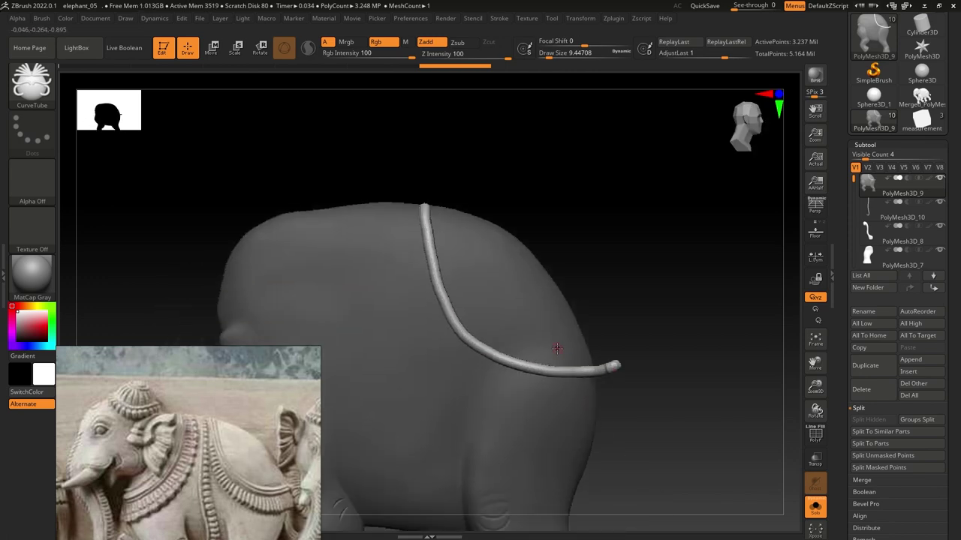
{"action": "left_click_drag", "start_coordinate": [477, 292], "coordinate": [491, 298]}
{"action": "left_click", "coordinate": [851, 457]}
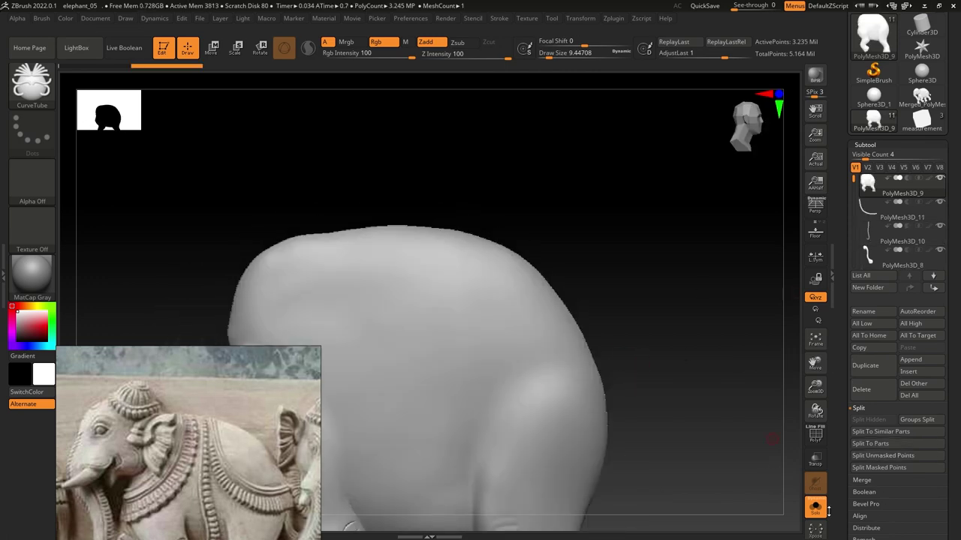
Pick the Move brush and select the other strap tube near the tail
{"action": "key", "text": "b"}
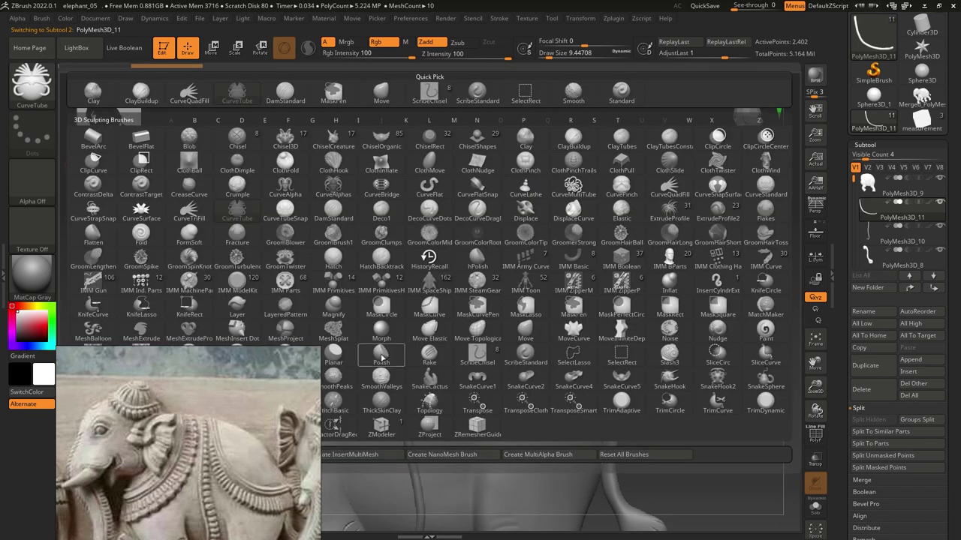
{"action": "key", "text": "m"}
{"action": "key", "text": "v"}
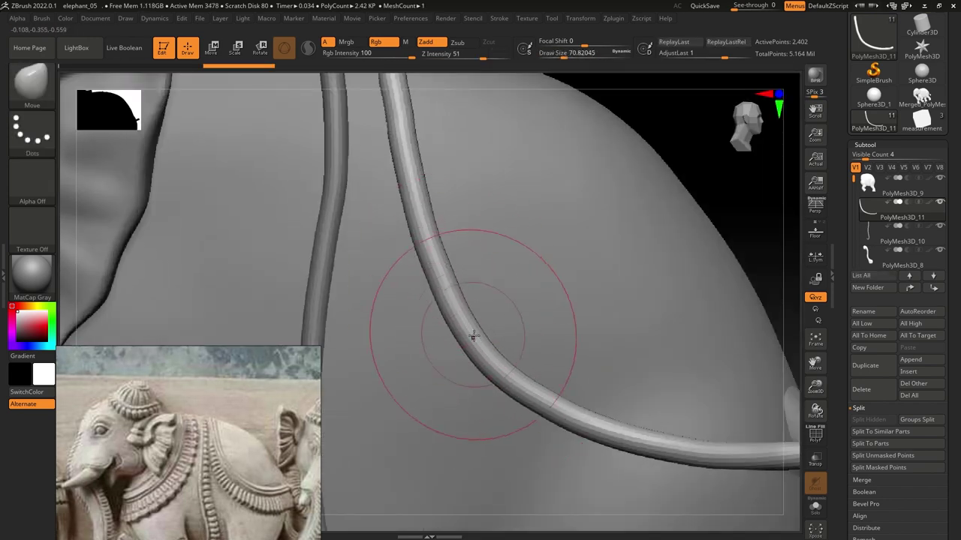
{"action": "left_click_drag", "start_coordinate": [439, 343], "coordinate": [450, 257]}
{"action": "left_click_drag", "start_coordinate": [408, 219], "coordinate": [332, 198]}
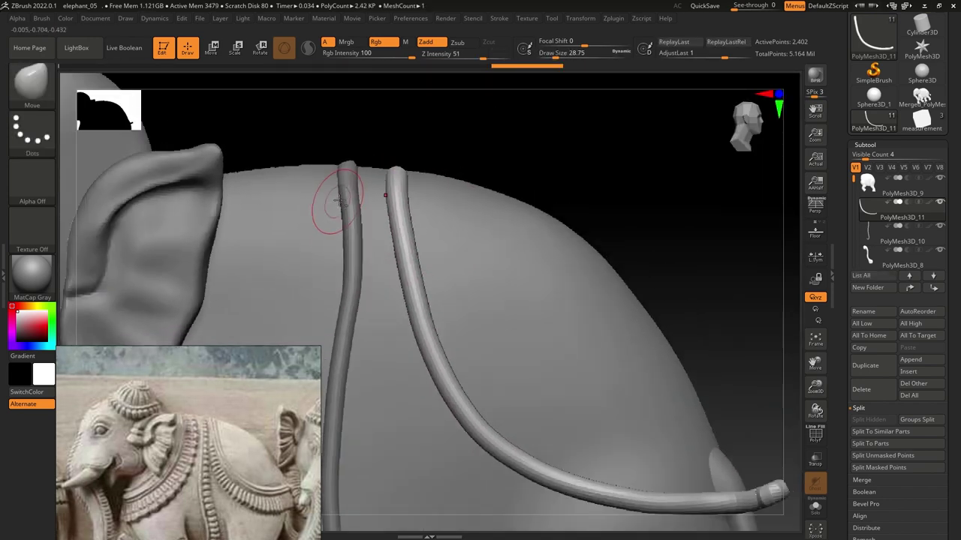
{"action": "left_click", "coordinate": [332, 198], "text": "alt"}
{"action": "left_click_drag", "start_coordinate": [399, 197], "coordinate": [630, 330]}
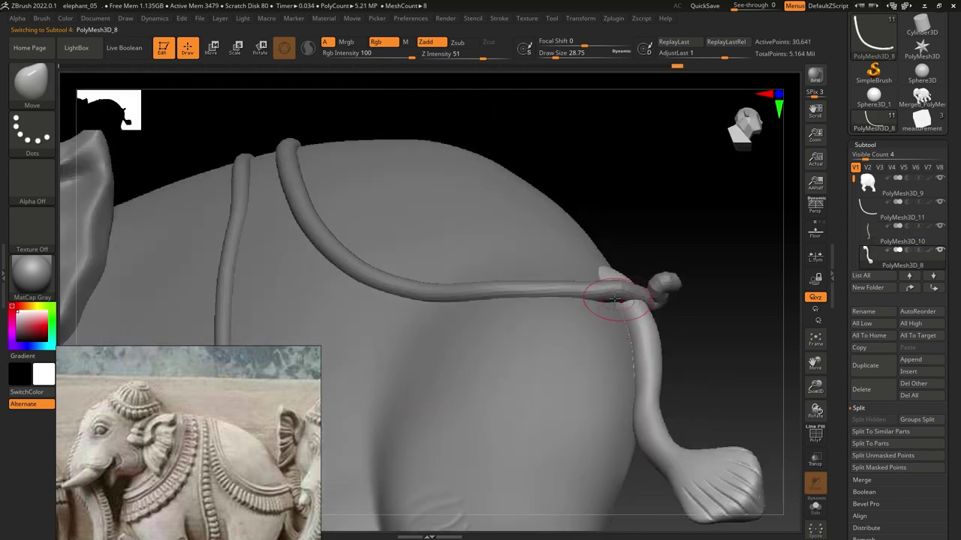
Trim away the tube's loose end with TrimLasso
{"action": "left_click", "coordinate": [622, 278], "text": "alt"}
{"action": "key", "text": "b"}
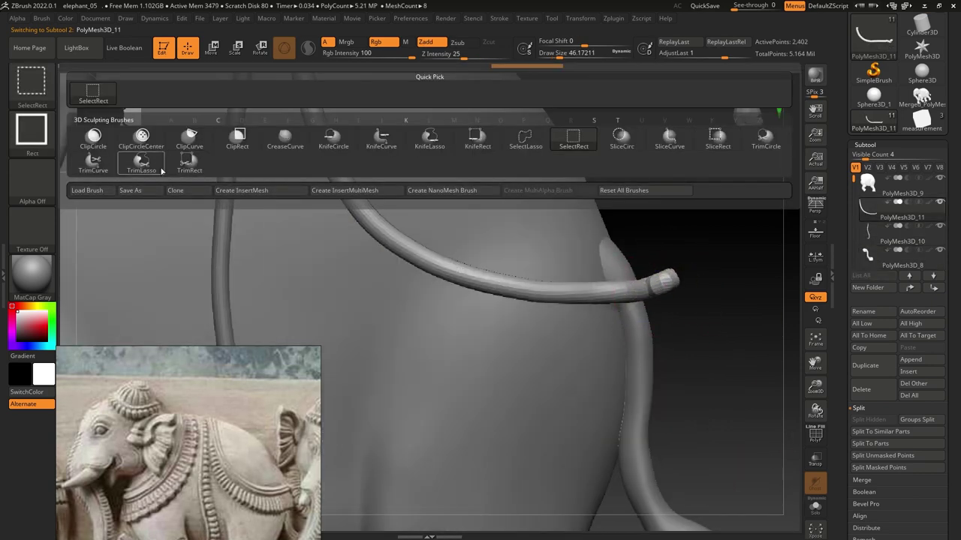
{"action": "left_click", "coordinate": [161, 171], "text": "ctrl+shift"}
{"action": "left_click_drag", "start_coordinate": [632, 242], "coordinate": [718, 333], "text": "ctrl+shift"}
Bend the strap end onto the back with Move Elastic and frame the elephant
{"action": "key", "text": "b"}
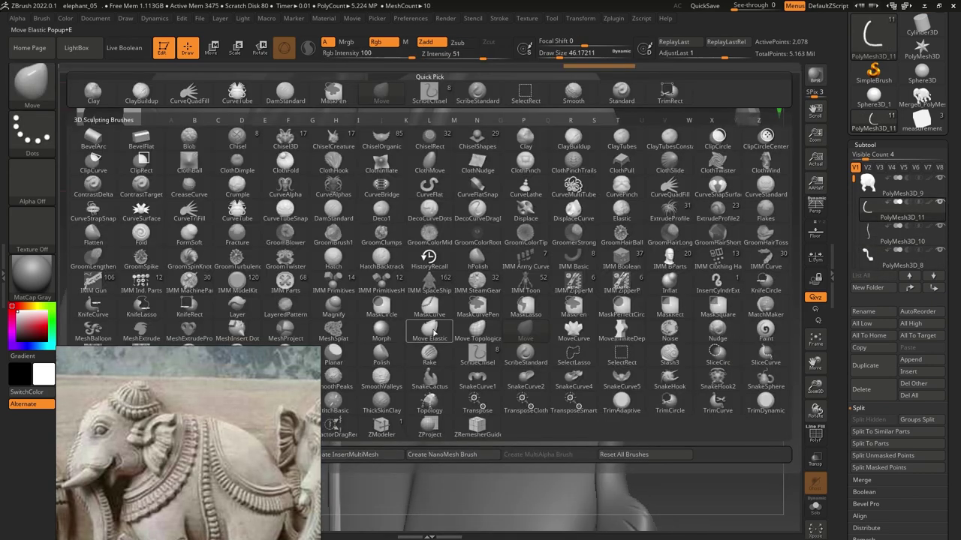
{"action": "left_click", "coordinate": [433, 333]}
{"action": "right_click_drag", "start_coordinate": [600, 278], "coordinate": [646, 307], "text": "ctrl"}
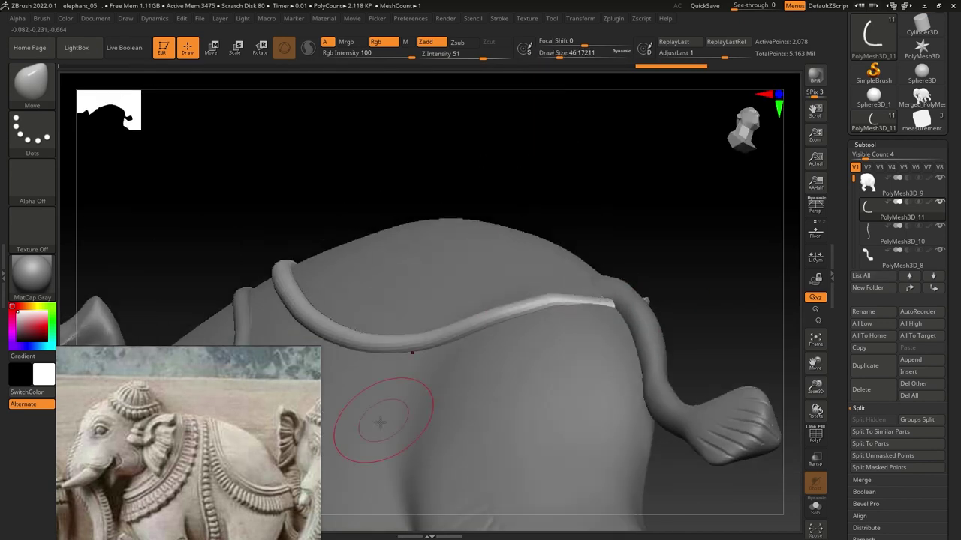
{"action": "mouse_move", "coordinate": [290, 429]}
{"action": "right_mouse_down"}
{"action": "mouse_move", "coordinate": [670, 300]}
{"action": "mouse_move", "coordinate": [682, 262]}
{"action": "right_mouse_up"}
{"action": "left_click_drag", "start_coordinate": [705, 214], "coordinate": [660, 304], "text": "ctrl+shift"}
{"action": "key", "text": "s"}
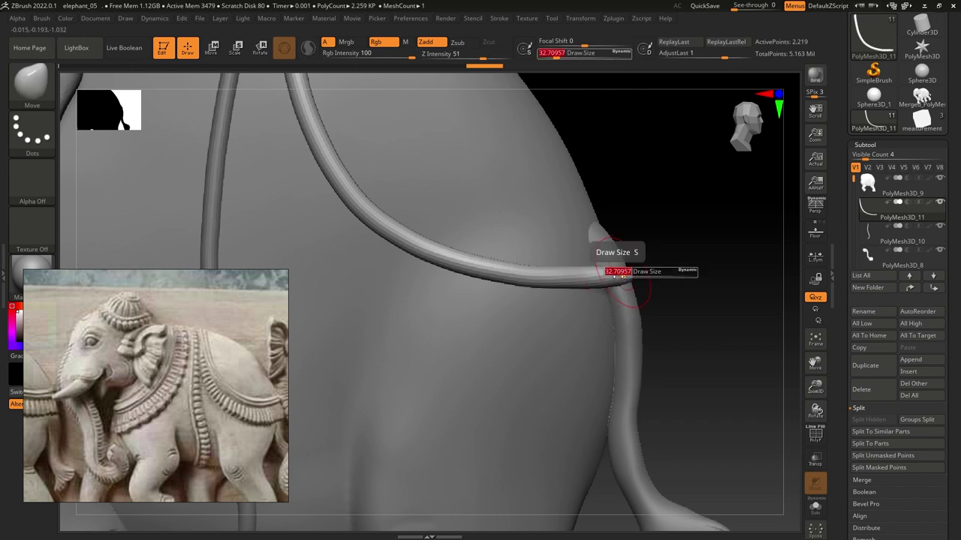
{"action": "key", "text": "f"}
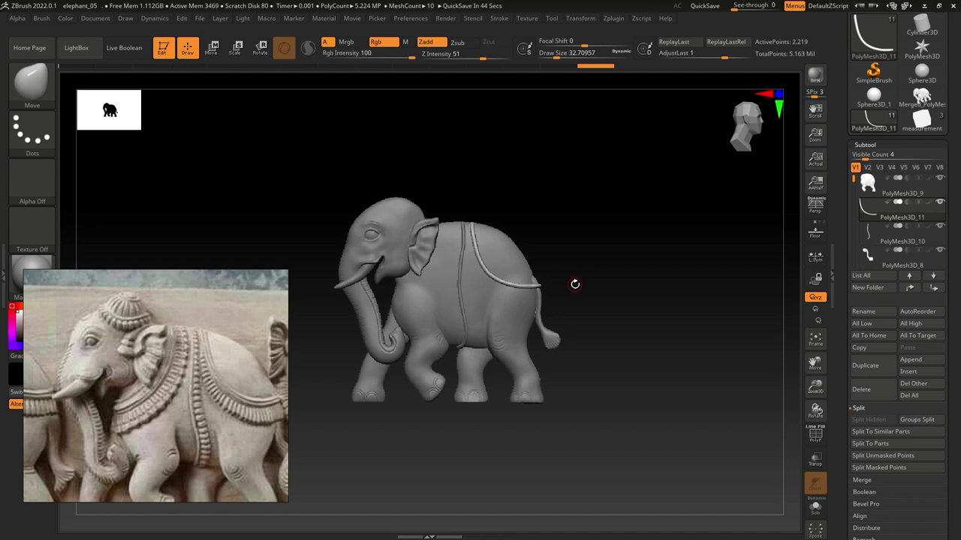
Solo the elephant body and select the CurveTube brush with B-C-T
{"action": "left_click", "coordinate": [440, 317], "text": "alt"}
{"action": "key", "text": "alt+s"}
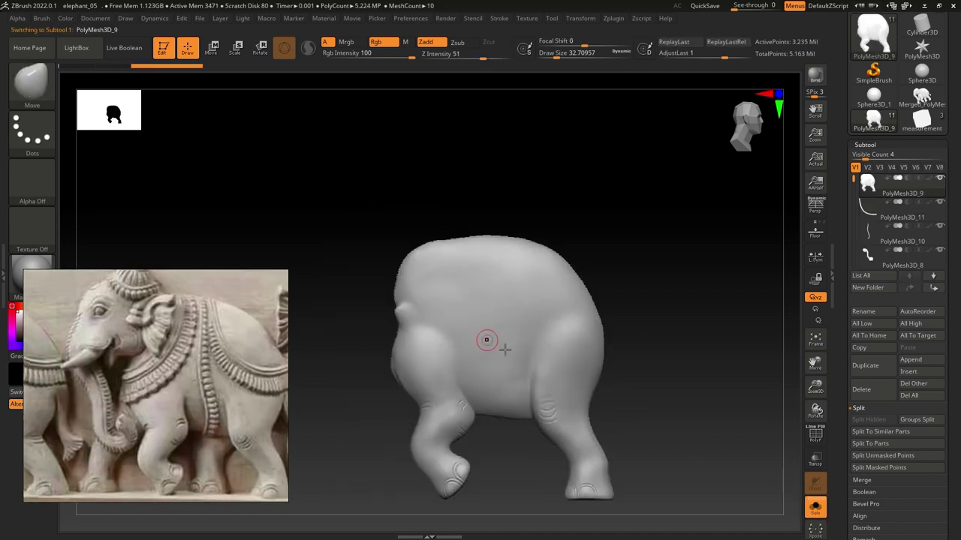
{"action": "key", "text": "b"}
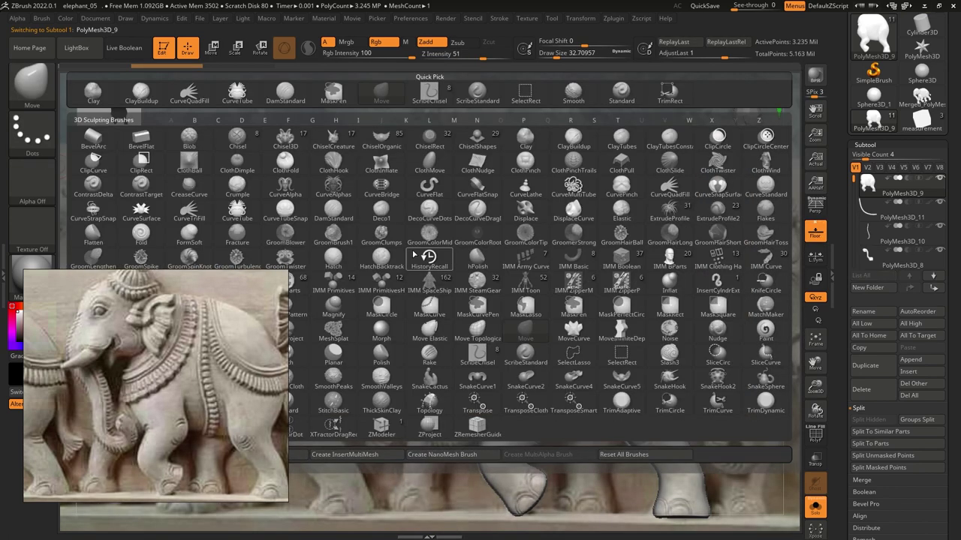
{"action": "key", "text": "c"}
{"action": "key", "text": "t"}
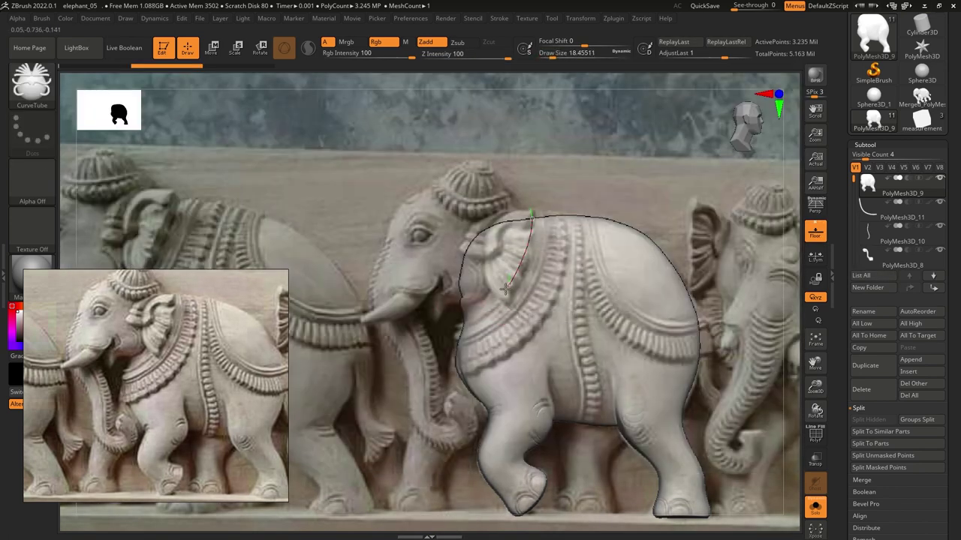
Turn on Lazy Mouse and draw a smoothed tube from the top of the back down to the chest
{"action": "left_click_drag", "start_coordinate": [507, 288], "coordinate": [454, 330]}
{"action": "left_click_drag", "start_coordinate": [531, 216], "coordinate": [454, 330]}
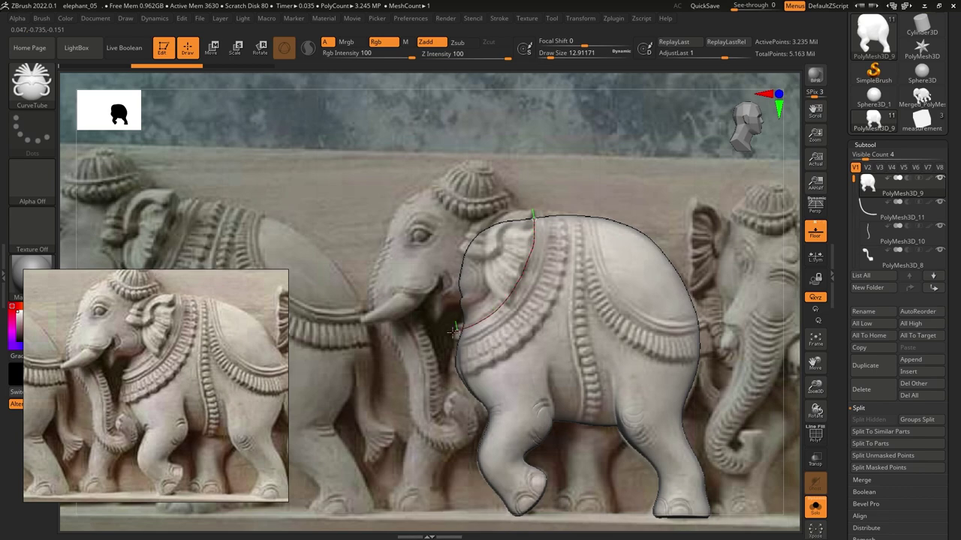
{"action": "scroll", "coordinate": [555, 353], "scroll_direction": "up", "scroll_amount": 3}
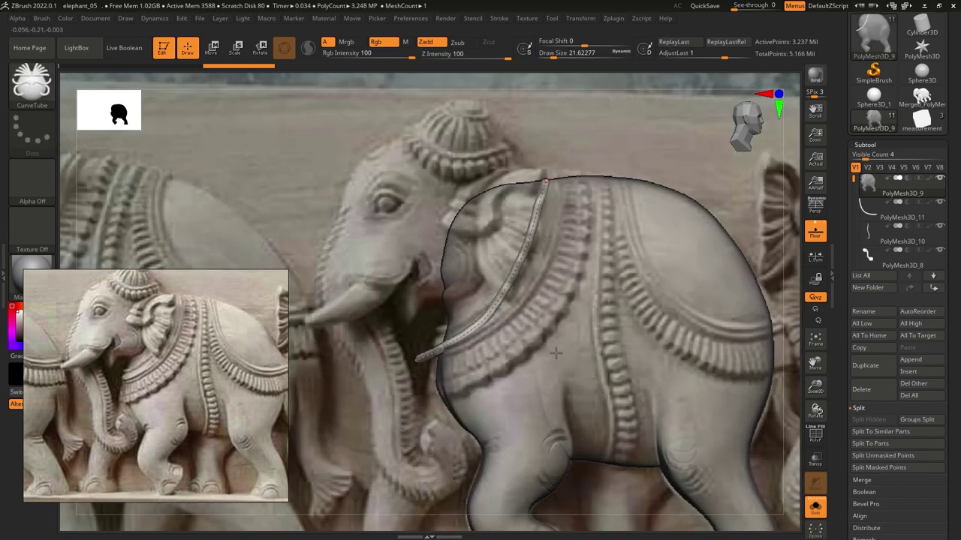
{"action": "scroll", "coordinate": [555, 353], "scroll_direction": "up", "scroll_amount": 2}
{"action": "left_click", "coordinate": [499, 18]}
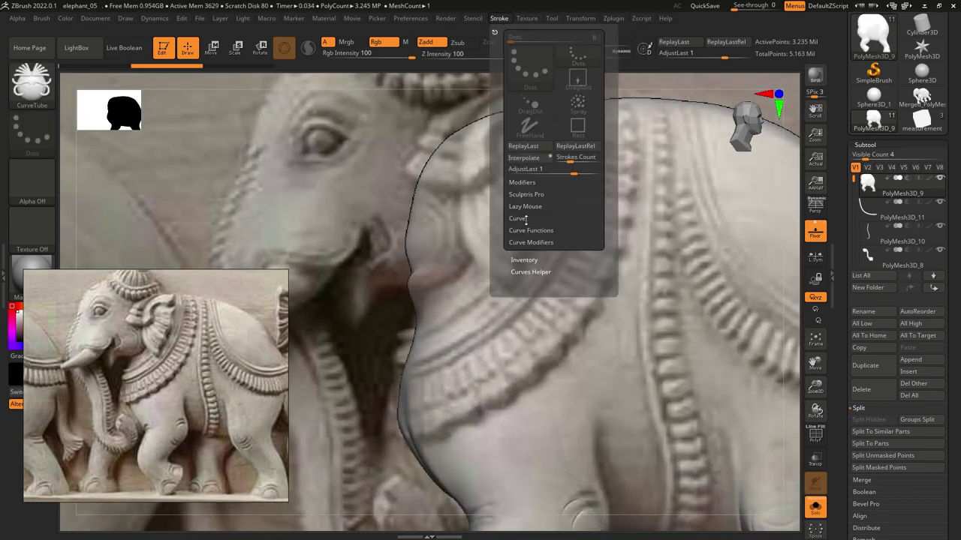
{"action": "left_click", "coordinate": [523, 207]}
{"action": "left_click_drag", "start_coordinate": [571, 109], "coordinate": [563, 173]}
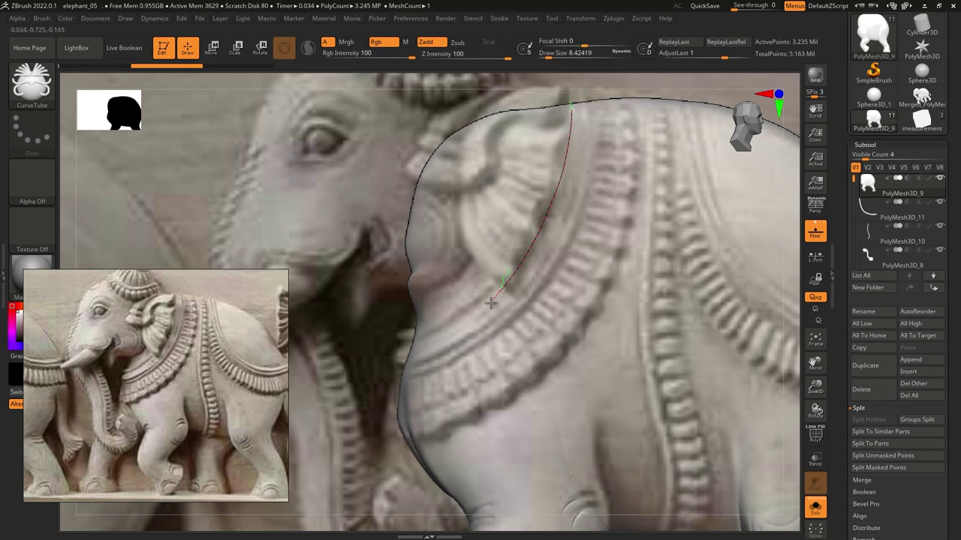
{"action": "left_click_drag", "start_coordinate": [490, 301], "coordinate": [368, 364]}
{"action": "left_click", "coordinate": [815, 509]}
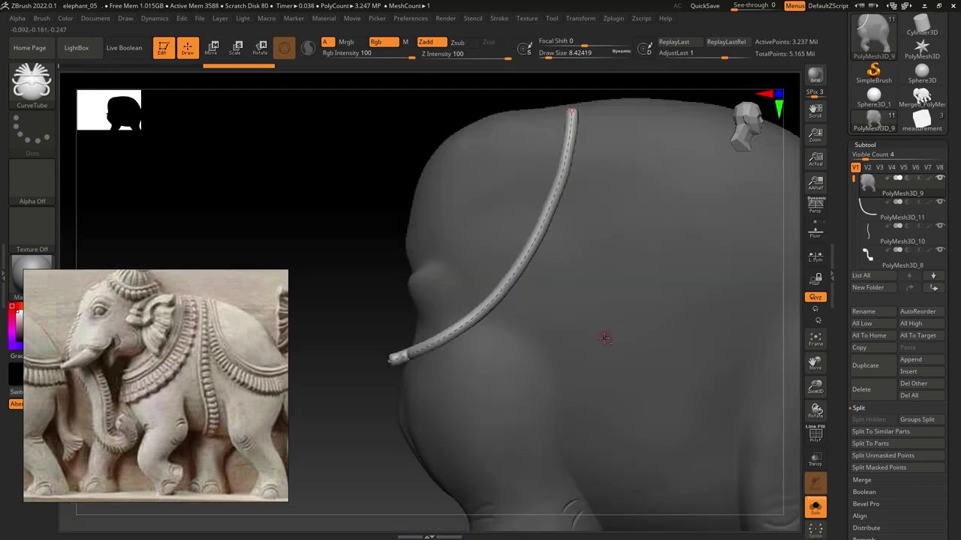
{"action": "mouse_move", "coordinate": [606, 332]}
{"action": "left_mouse_down"}
{"action": "mouse_move", "coordinate": [621, 302]}
{"action": "mouse_move", "coordinate": [550, 313]}
{"action": "left_mouse_up"}
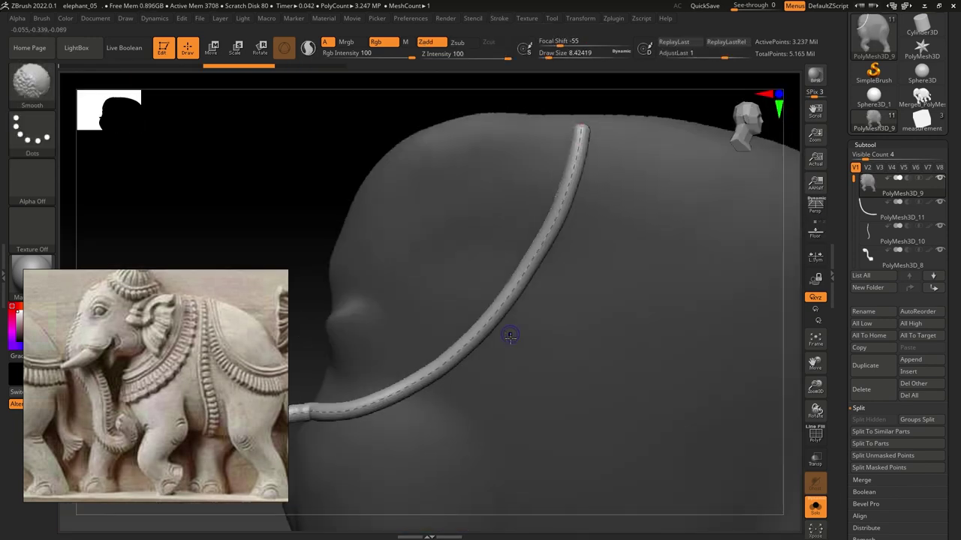
{"action": "key", "text": "shift+p"}
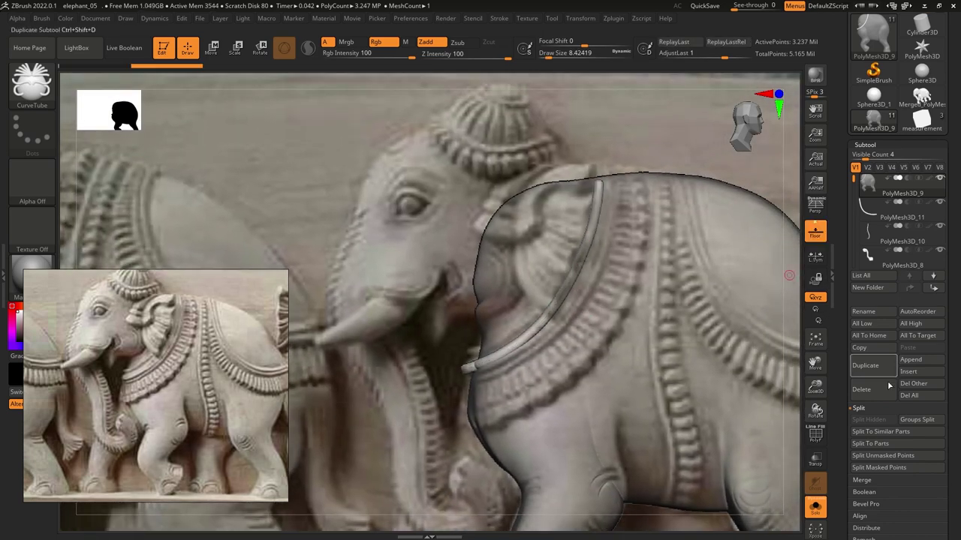
Duplicate the tube band and pull the copy's end up along the neck with the Move brush
{"action": "left_click", "coordinate": [882, 456]}
{"action": "left_click", "coordinate": [545, 325], "text": "alt"}
{"action": "key", "text": "b"}
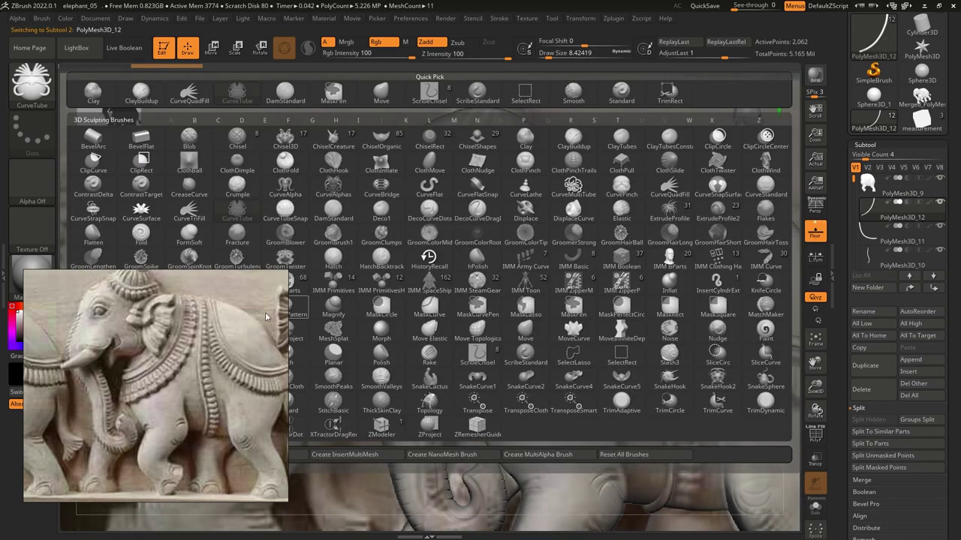
{"action": "key", "text": "m"}
{"action": "key", "text": "v"}
{"action": "key", "text": "s"}
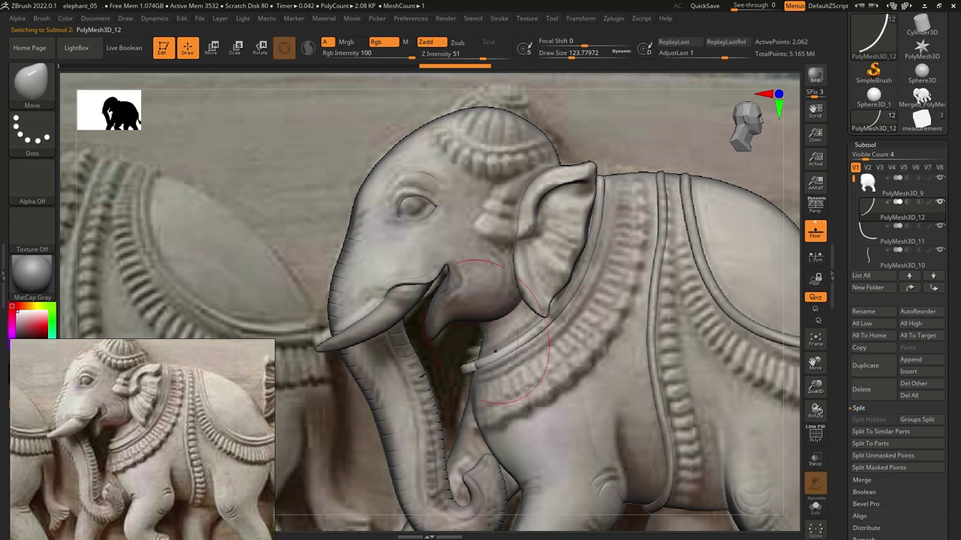
{"action": "left_click_drag", "start_coordinate": [529, 338], "coordinate": [535, 333]}
{"action": "key", "text": "shift+p"}
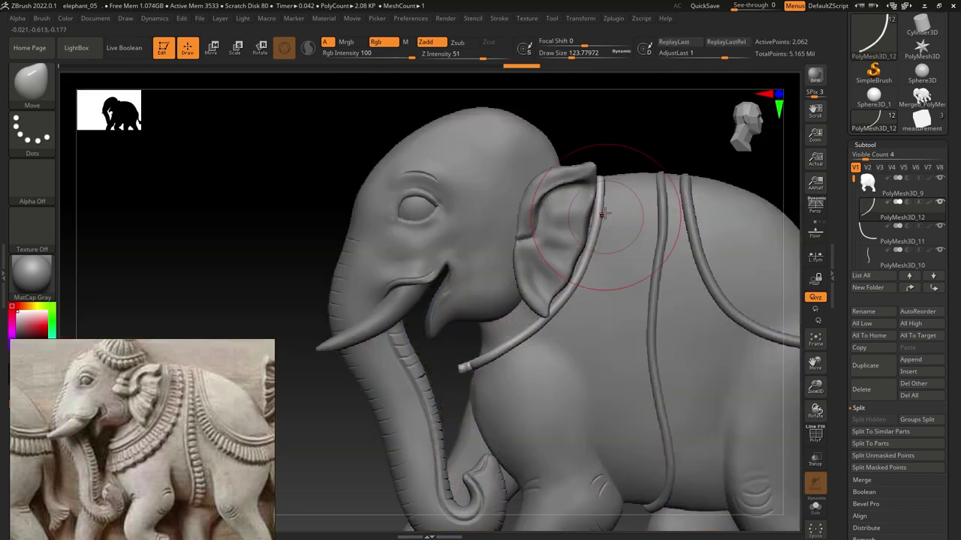
{"action": "mouse_move", "coordinate": [622, 214]}
{"action": "right_mouse_down"}
{"action": "mouse_move", "coordinate": [606, 157]}
{"action": "mouse_move", "coordinate": [633, 225]}
{"action": "mouse_move", "coordinate": [589, 365]}
{"action": "mouse_move", "coordinate": [548, 353]}
{"action": "mouse_move", "coordinate": [528, 365]}
{"action": "mouse_move", "coordinate": [561, 360]}
{"action": "right_mouse_up"}
Select the extra band piece on the ear, nudge it, then delete that subtool
{"action": "key", "text": "w"}
{"action": "key", "text": "q"}
{"action": "key", "text": "w"}
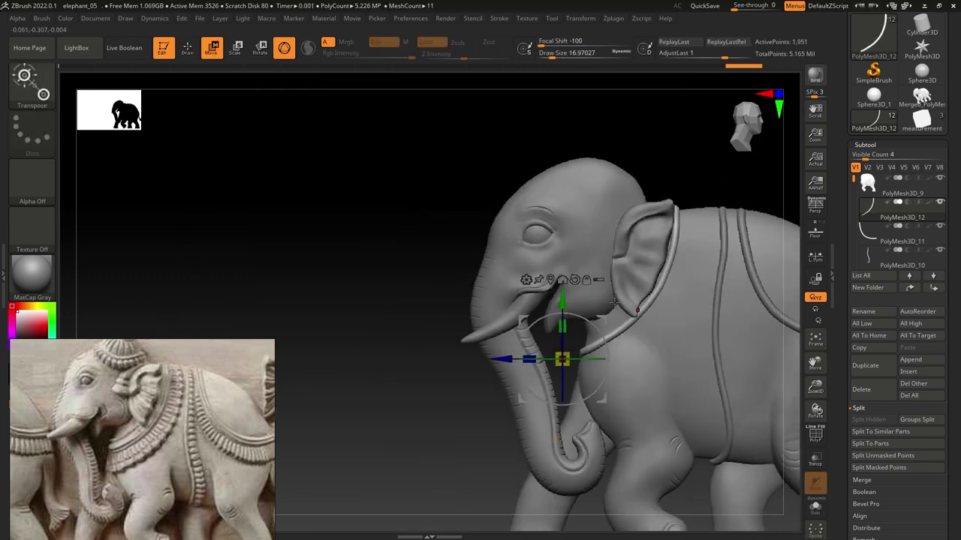
{"action": "left_click", "coordinate": [668, 255], "text": "alt"}
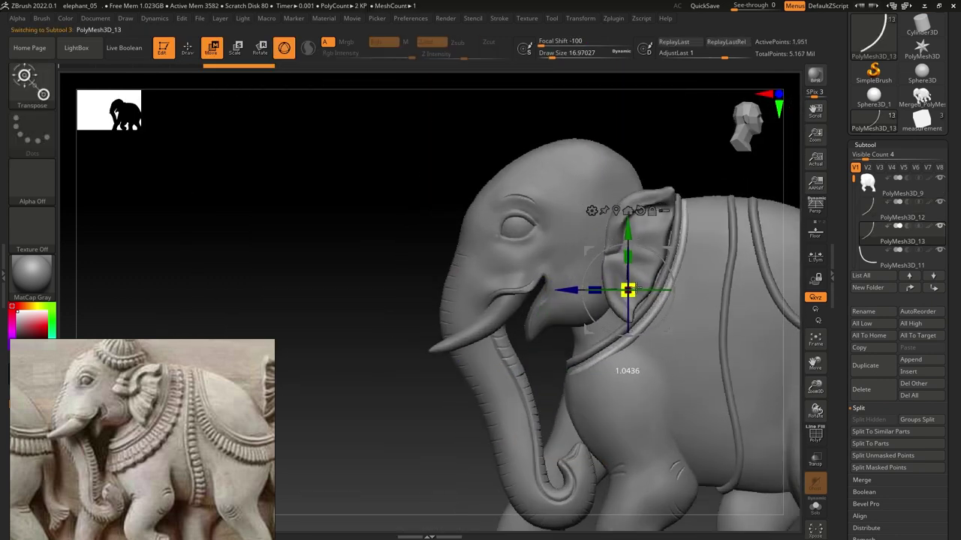
{"action": "mouse_move", "coordinate": [667, 271]}
{"action": "right_mouse_down"}
{"action": "mouse_move", "coordinate": [662, 324]}
{"action": "mouse_move", "coordinate": [644, 347]}
{"action": "mouse_move", "coordinate": [665, 350]}
{"action": "mouse_move", "coordinate": [598, 282]}
{"action": "mouse_move", "coordinate": [511, 318]}
{"action": "right_mouse_up"}
{"action": "left_click_drag", "start_coordinate": [396, 273], "coordinate": [405, 275]}
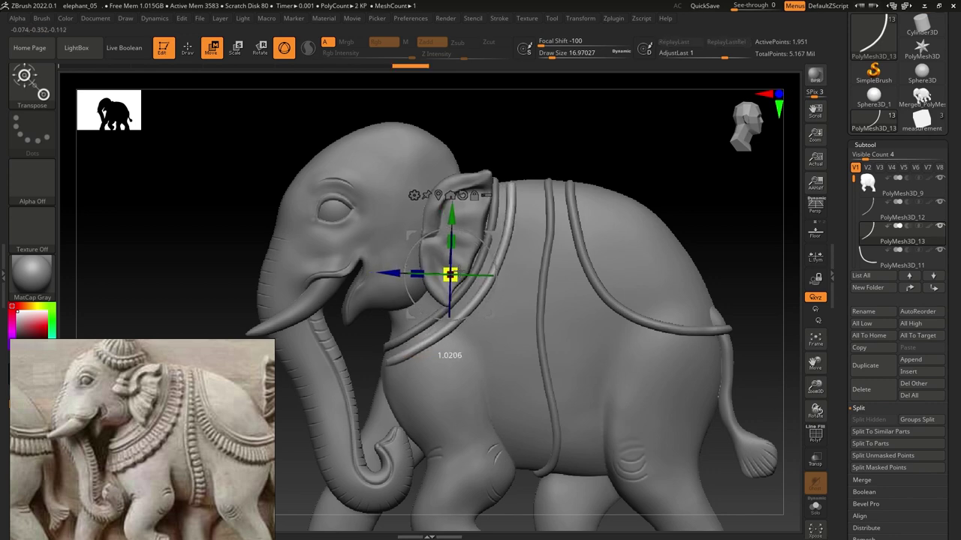
{"action": "left_click", "coordinate": [861, 389]}
{"action": "scroll", "coordinate": [135, 433], "scroll_direction": "up", "scroll_amount": 4}
With the body active, draw a flat strap across the shoulder using the strap-snapping curve brush
{"action": "key", "text": "b"}
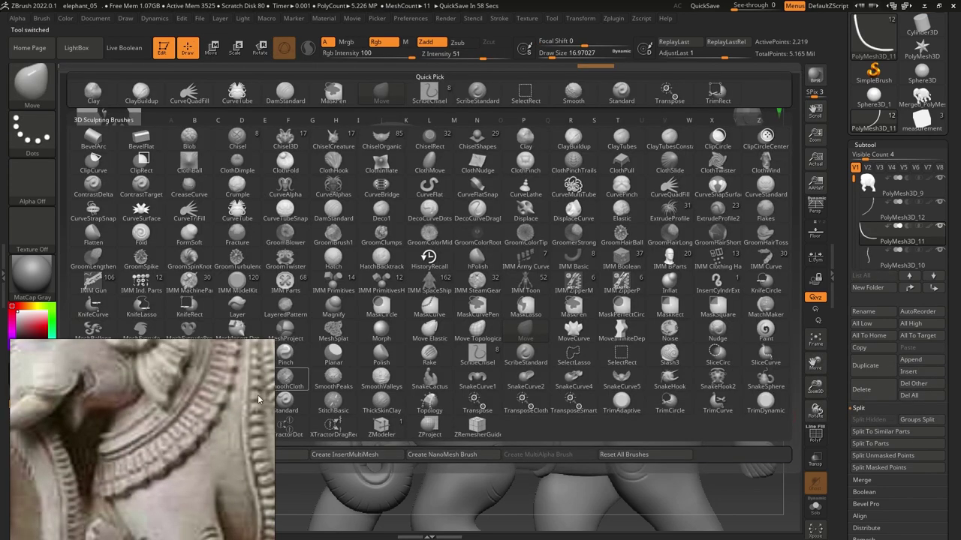
{"action": "left_click", "coordinate": [428, 461]}
{"action": "left_click", "coordinate": [52, 96]}
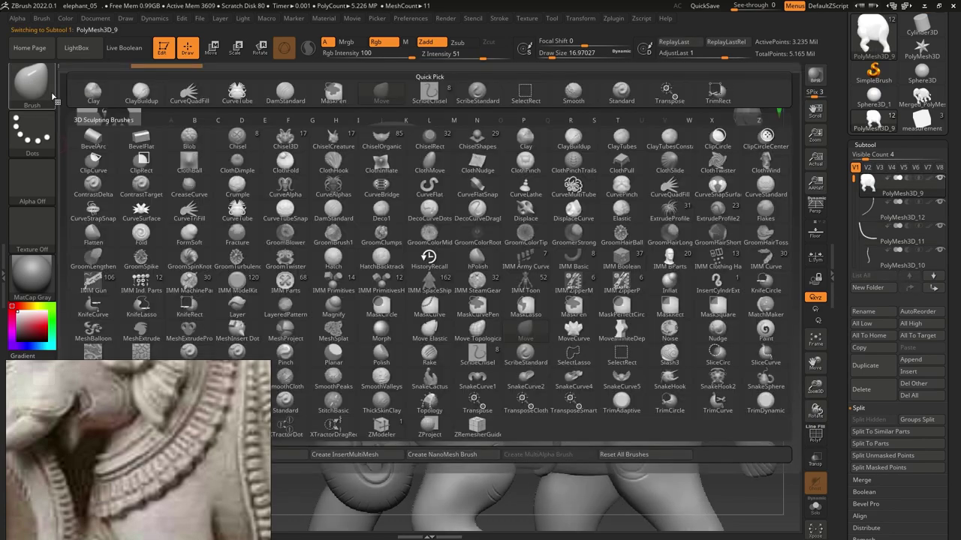
{"action": "left_click", "coordinate": [93, 210]}
{"action": "left_click_drag", "start_coordinate": [498, 253], "coordinate": [508, 429]}
{"action": "scroll", "coordinate": [428, 290], "scroll_direction": "up", "scroll_amount": 3}
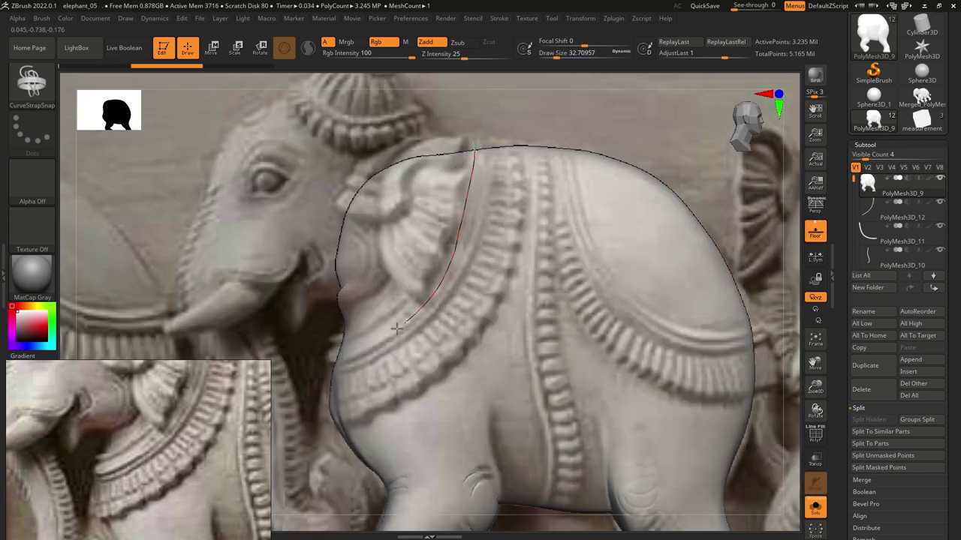
{"action": "left_click_drag", "start_coordinate": [395, 328], "coordinate": [346, 357]}
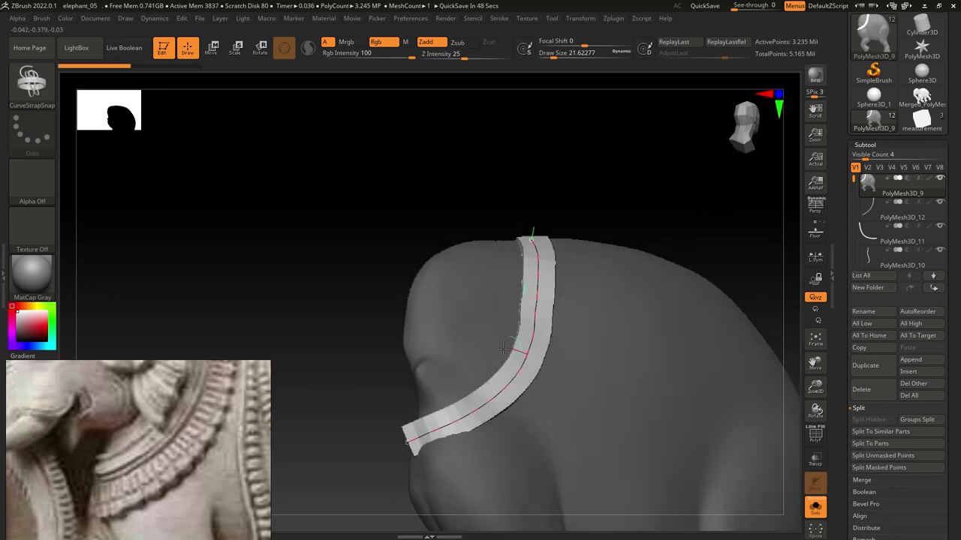
Switch to the Move brush and inspect the collar band from three-quarter, front and side views
{"action": "key", "text": "shift"}
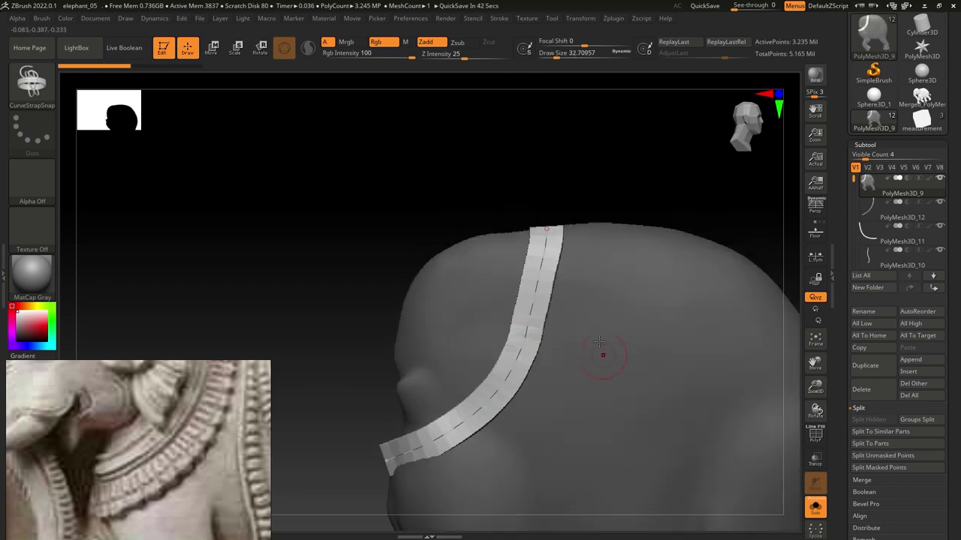
{"action": "key", "text": "b"}
{"action": "key", "text": "m"}
{"action": "key", "text": "v"}
{"action": "key", "text": "s"}
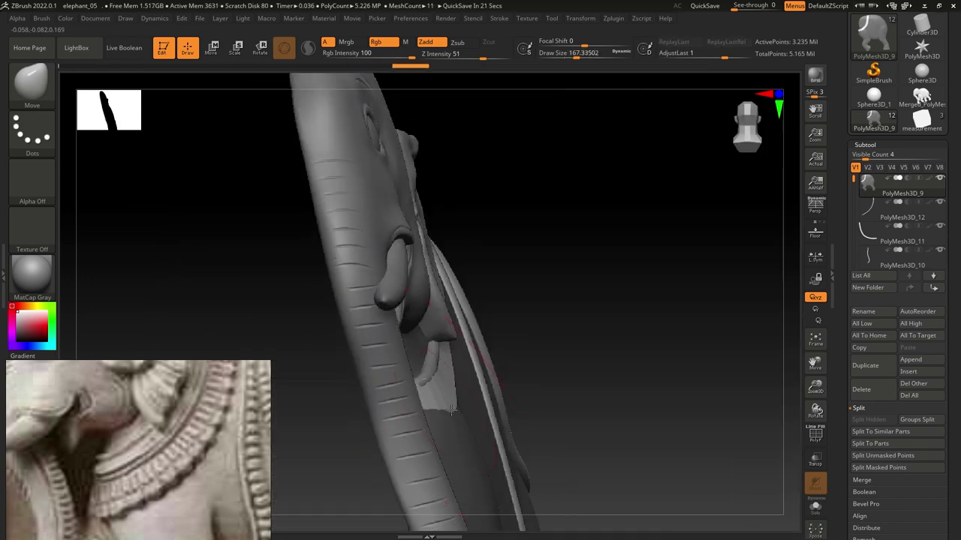
{"action": "left_click_drag", "start_coordinate": [451, 409], "coordinate": [432, 432]}
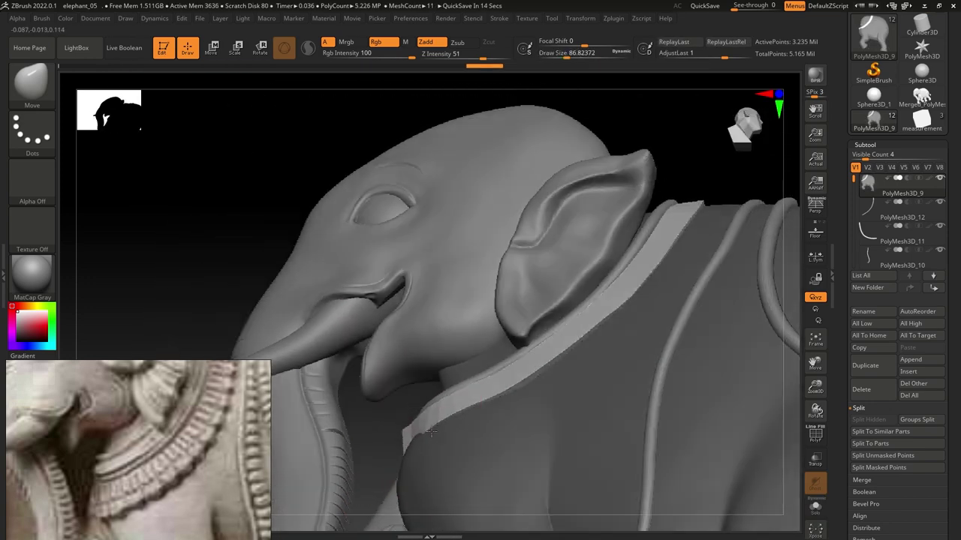
{"action": "left_click_drag", "start_coordinate": [479, 400], "coordinate": [421, 453]}
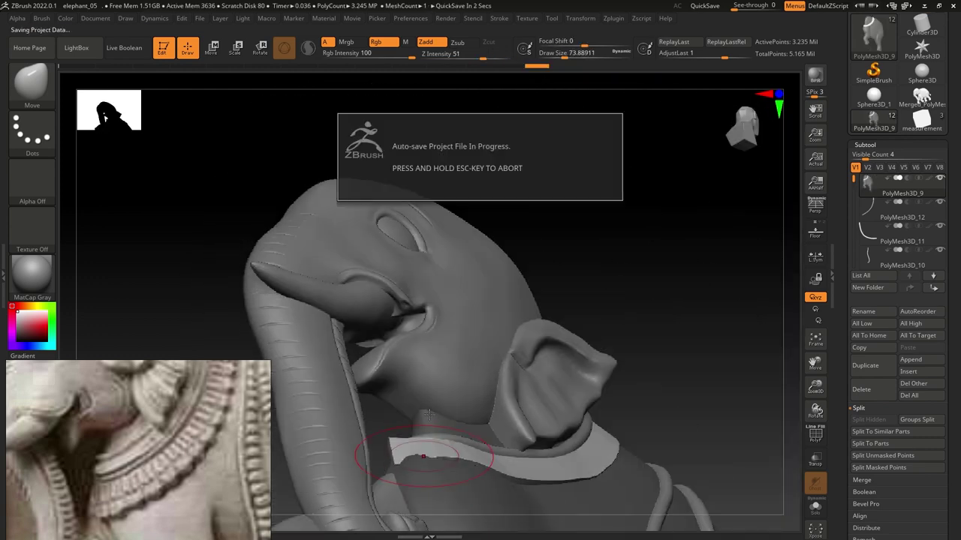
{"action": "left_click_drag", "start_coordinate": [428, 414], "coordinate": [370, 339]}
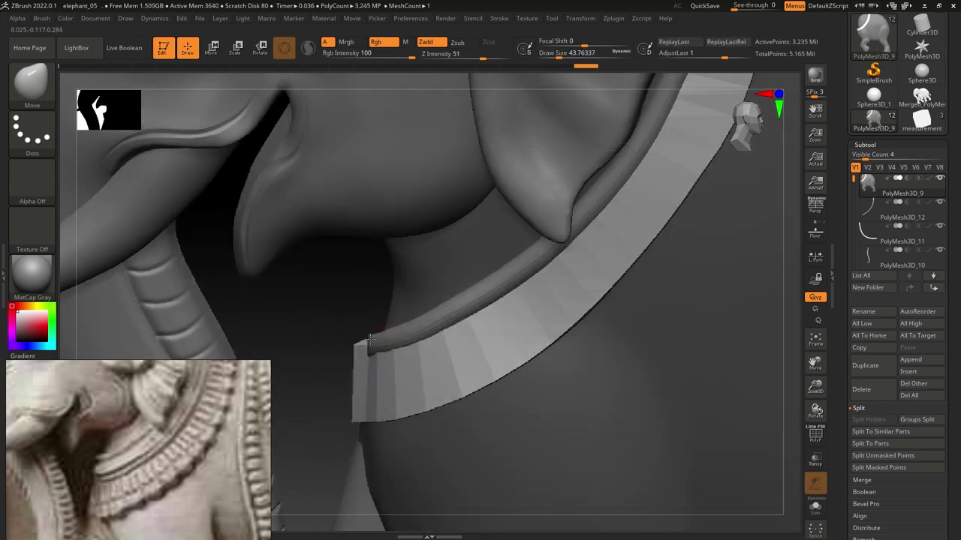
Zoom out, frame the whole elephant, and orbit around the head and ear
{"action": "left_click_drag", "start_coordinate": [359, 390], "coordinate": [510, 375]}
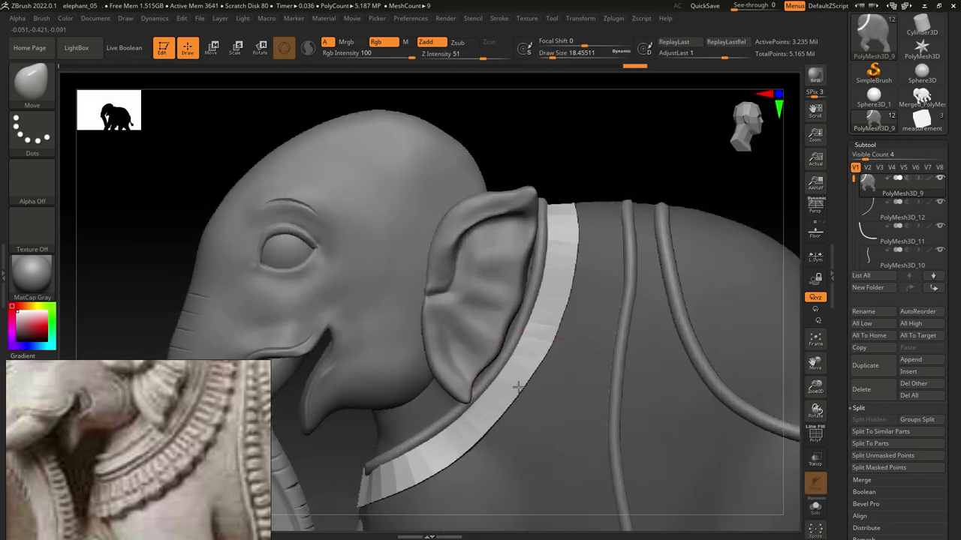
{"action": "left_click_drag", "start_coordinate": [564, 286], "coordinate": [584, 277]}
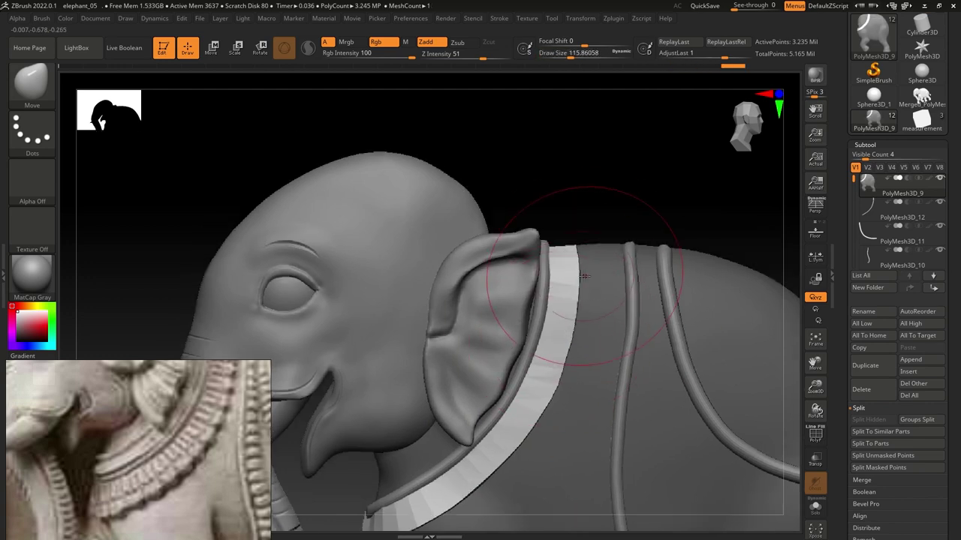
{"action": "key", "text": "f"}
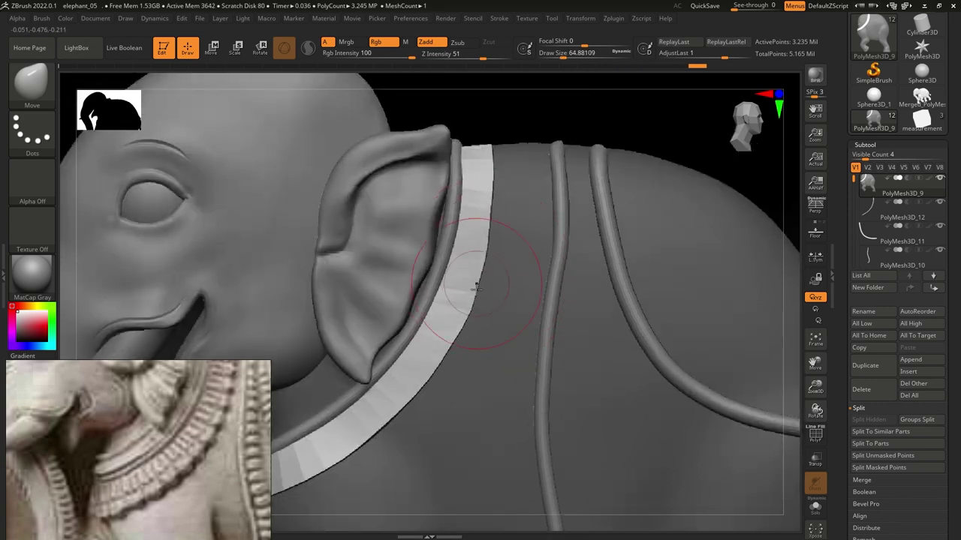
{"action": "right_click_drag", "start_coordinate": [476, 287], "coordinate": [504, 286]}
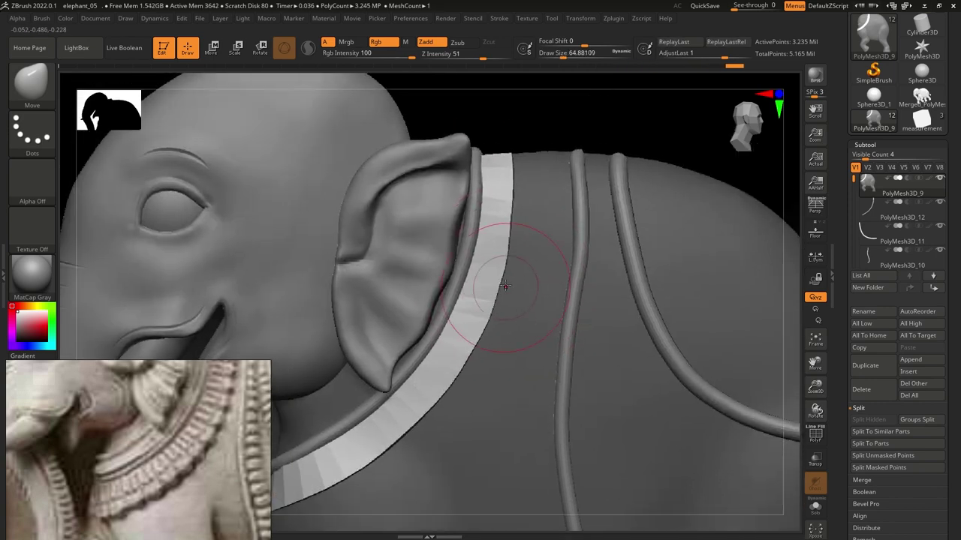
{"action": "mouse_move", "coordinate": [492, 349]}
{"action": "right_mouse_down"}
{"action": "mouse_move", "coordinate": [385, 417]}
{"action": "mouse_move", "coordinate": [491, 353]}
{"action": "right_mouse_up"}
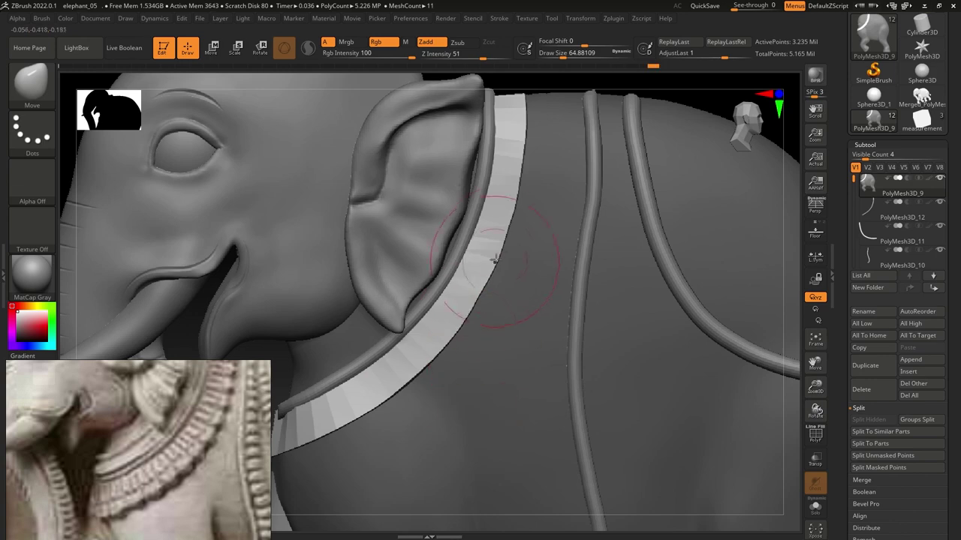
{"action": "right_click_drag", "start_coordinate": [480, 285], "coordinate": [511, 279]}
Select the thin strap PolyMesh3D_13 edging the collar and orbit to a front three-quarter view
{"action": "key", "text": "f"}
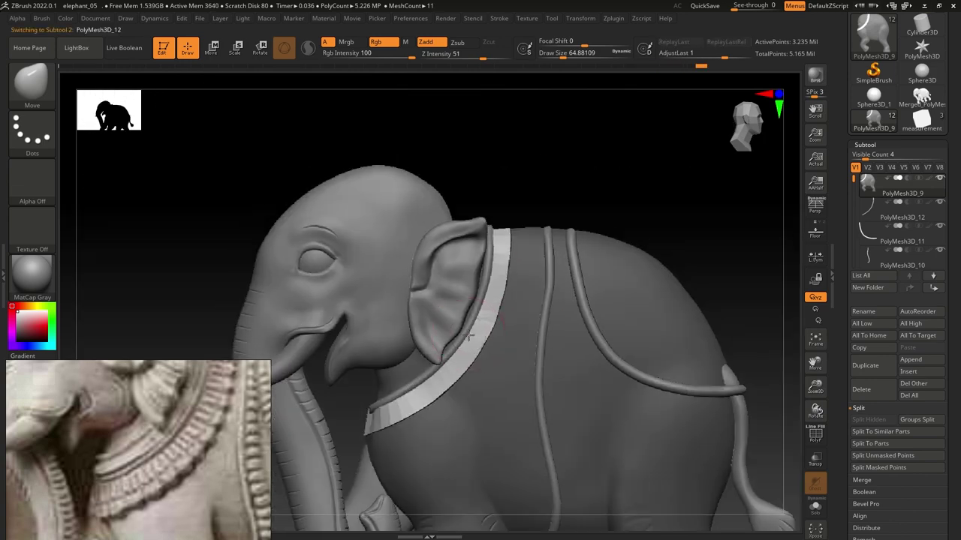
{"action": "left_click", "coordinate": [488, 304], "text": "alt"}
{"action": "key", "text": "w"}
{"action": "right_click_drag", "start_coordinate": [475, 260], "coordinate": [475, 315]}
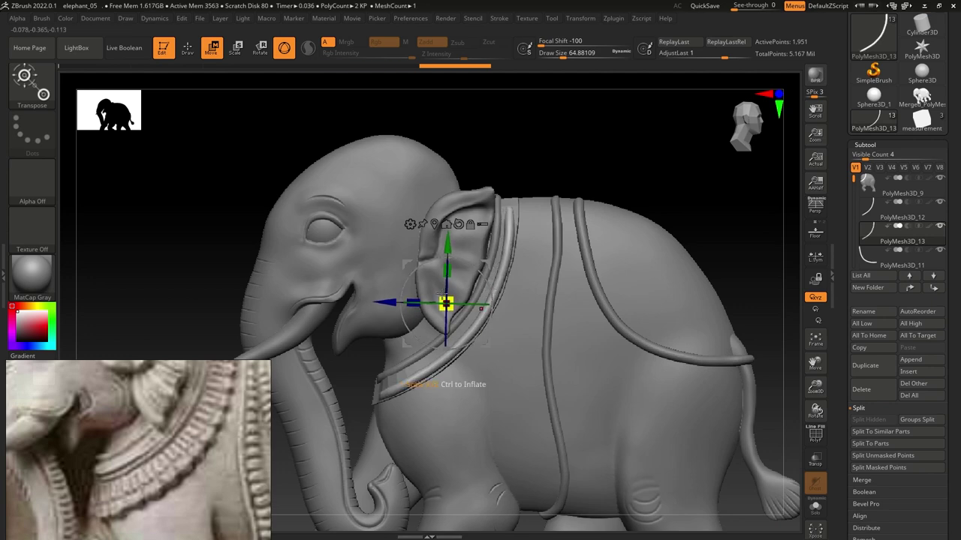
{"action": "mouse_move", "coordinate": [488, 292]}
{"action": "right_mouse_down"}
{"action": "mouse_move", "coordinate": [519, 307]}
{"action": "mouse_move", "coordinate": [488, 300]}
{"action": "mouse_move", "coordinate": [518, 285]}
{"action": "right_mouse_up"}
Switch to the Move brush at Draw Size about 136 and zoom in on the head, ear and harness
{"action": "key", "text": "b"}
{"action": "key", "text": "m"}
{"action": "key", "text": "v"}
{"action": "key", "text": "s"}
{"action": "left_click_drag", "start_coordinate": [518, 280], "coordinate": [515, 221]}
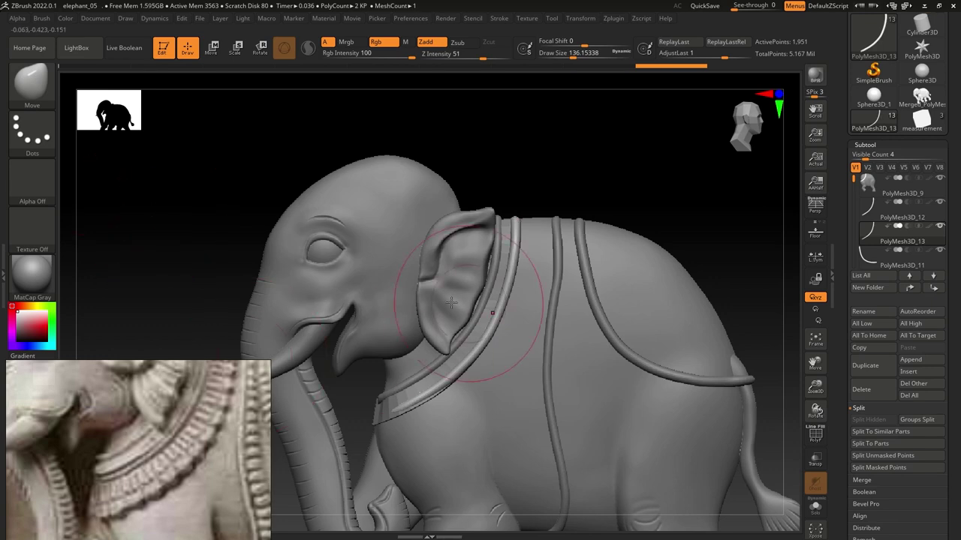
{"action": "mouse_move", "coordinate": [310, 226]}
{"action": "right_mouse_down", "text": "alt"}
{"action": "mouse_move", "coordinate": [450, 368]}
{"action": "mouse_move", "coordinate": [431, 368]}
{"action": "mouse_move", "coordinate": [475, 350]}
{"action": "right_mouse_up", "text": "alt"}
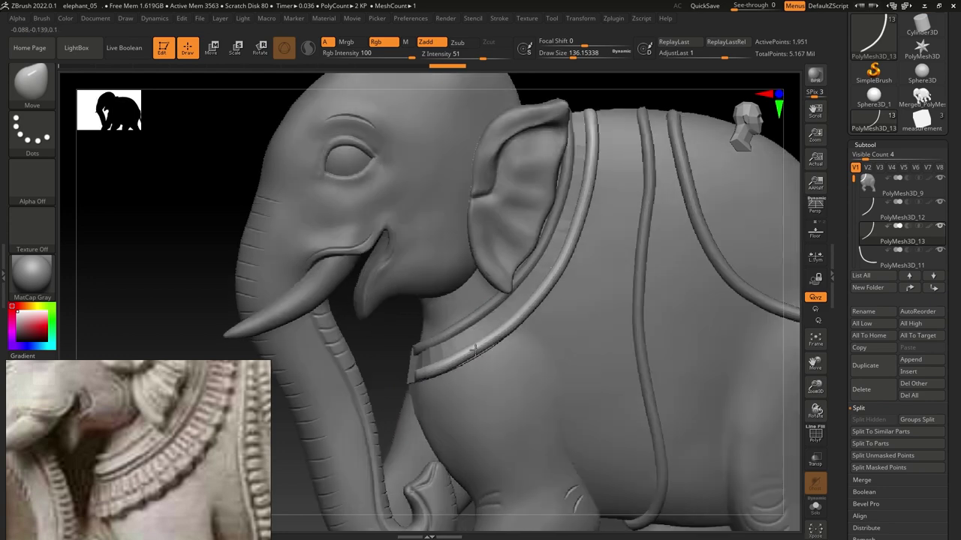
{"action": "right_click_drag", "start_coordinate": [548, 280], "coordinate": [590, 225]}
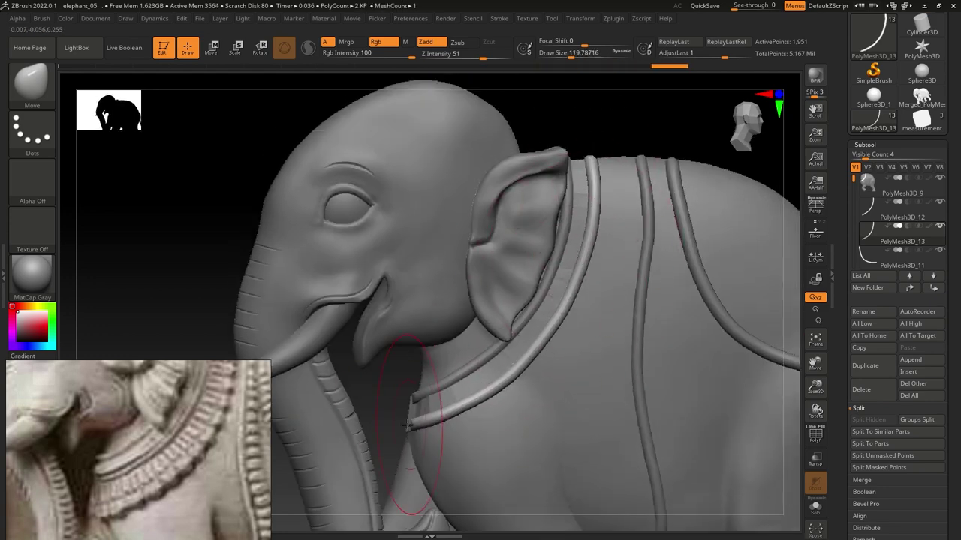
{"action": "mouse_move", "coordinate": [411, 426]}
{"action": "right_mouse_down", "text": "alt"}
{"action": "mouse_move", "coordinate": [427, 450]}
{"action": "mouse_move", "coordinate": [446, 421]}
{"action": "right_mouse_up", "text": "alt"}
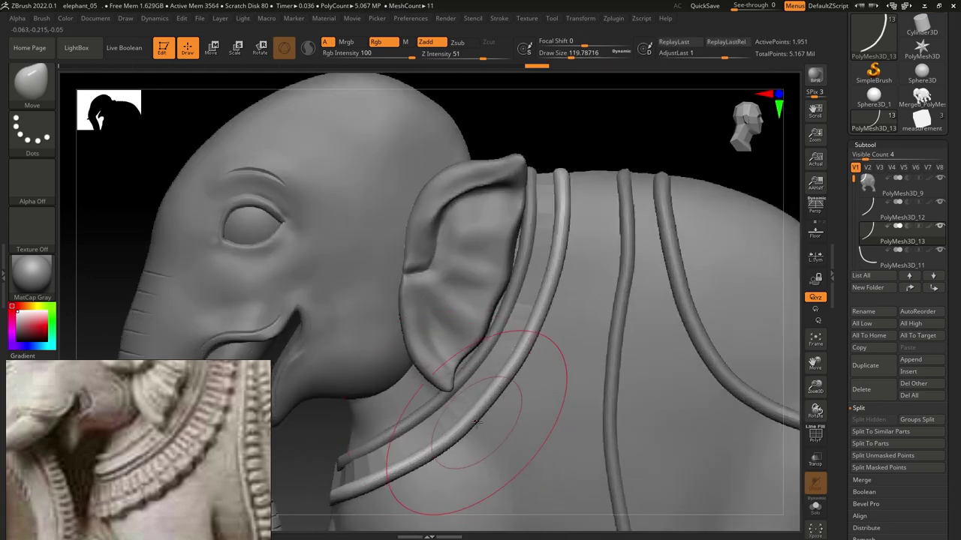
Thin the strap below the ear by applying Inflate at -5
{"action": "left_click_drag", "start_coordinate": [951, 487], "coordinate": [952, 382]}
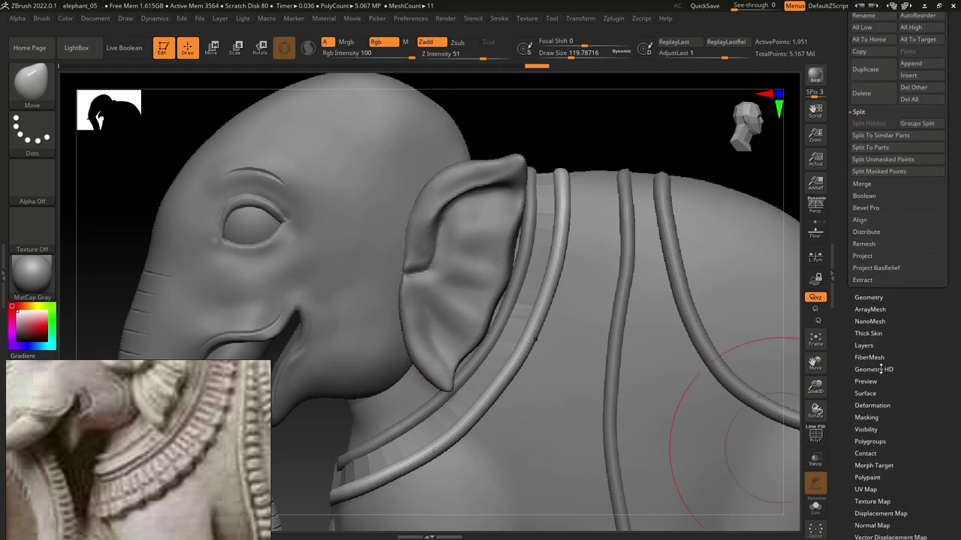
{"action": "left_click_drag", "start_coordinate": [954, 526], "coordinate": [956, 453]}
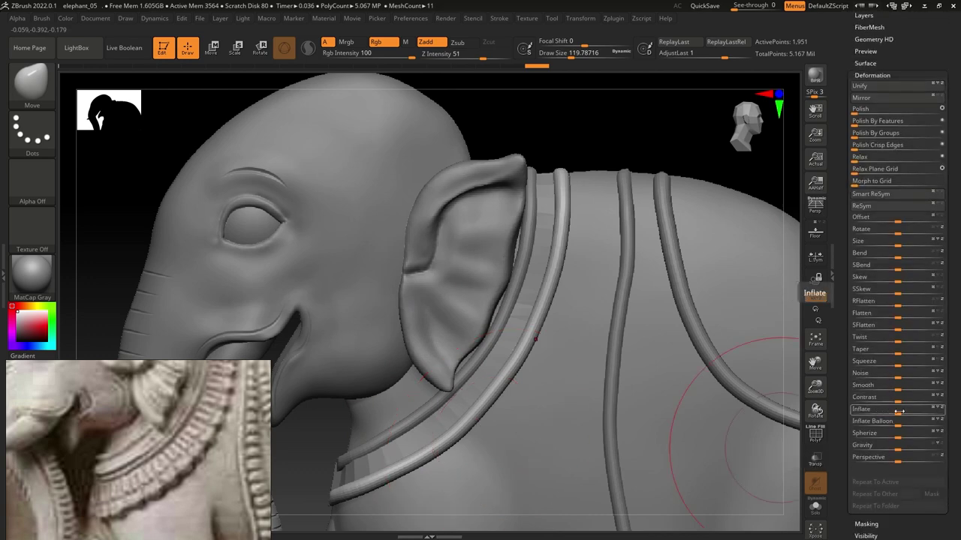
{"action": "left_click", "coordinate": [33, 96]}
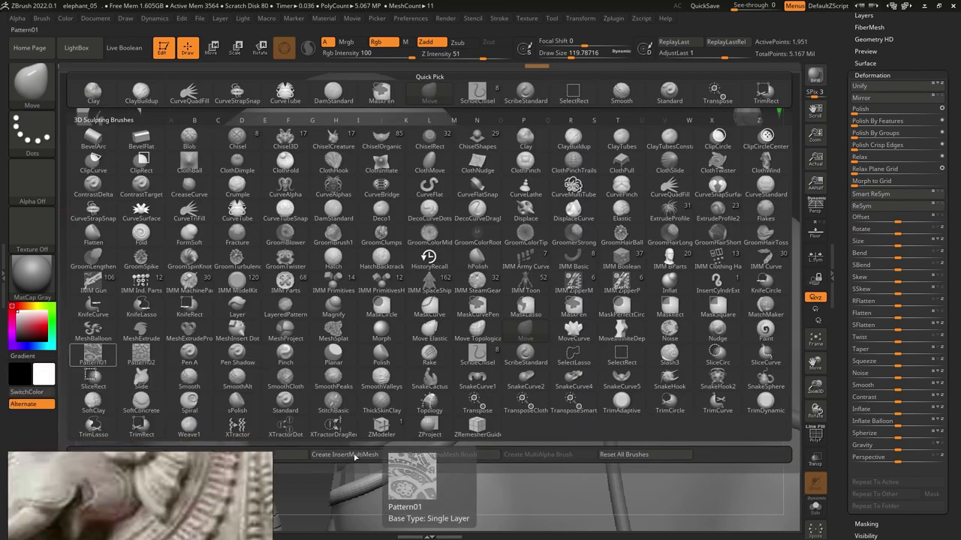
{"action": "left_click", "coordinate": [674, 285]}
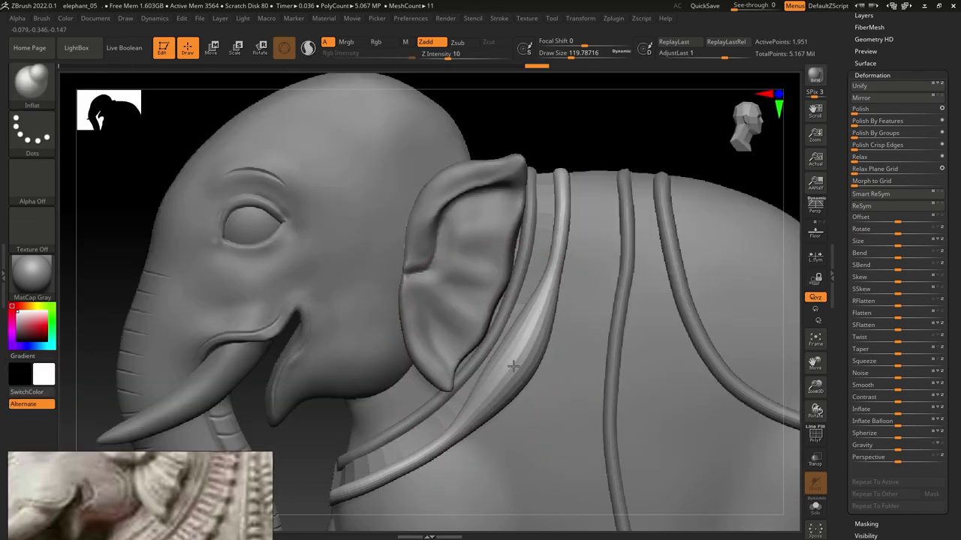
{"action": "left_click_drag", "start_coordinate": [571, 300], "coordinate": [497, 428]}
{"action": "key", "text": "ctrl+z"}
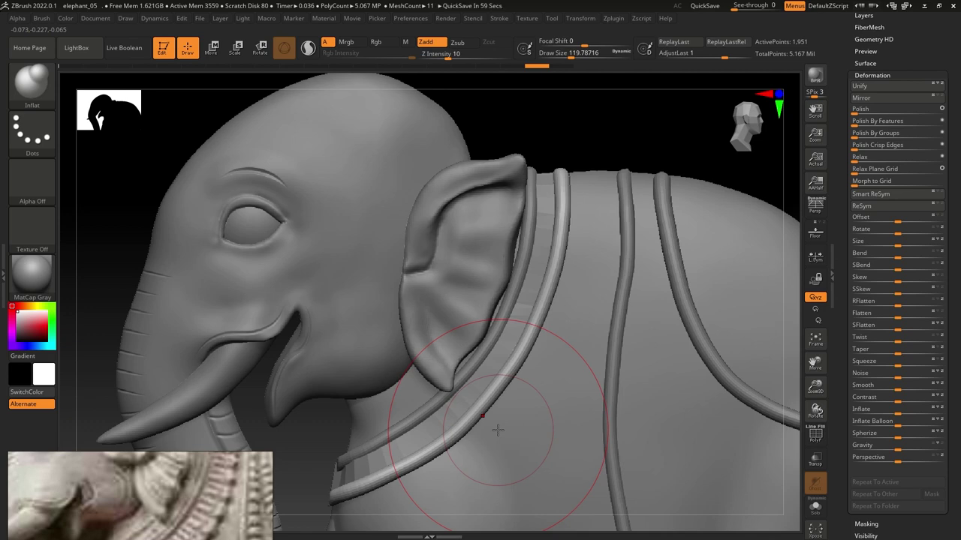
{"action": "key", "text": "bracketleft"}
{"action": "key", "text": "bracketleft"}
{"action": "key", "text": "bracketleft"}
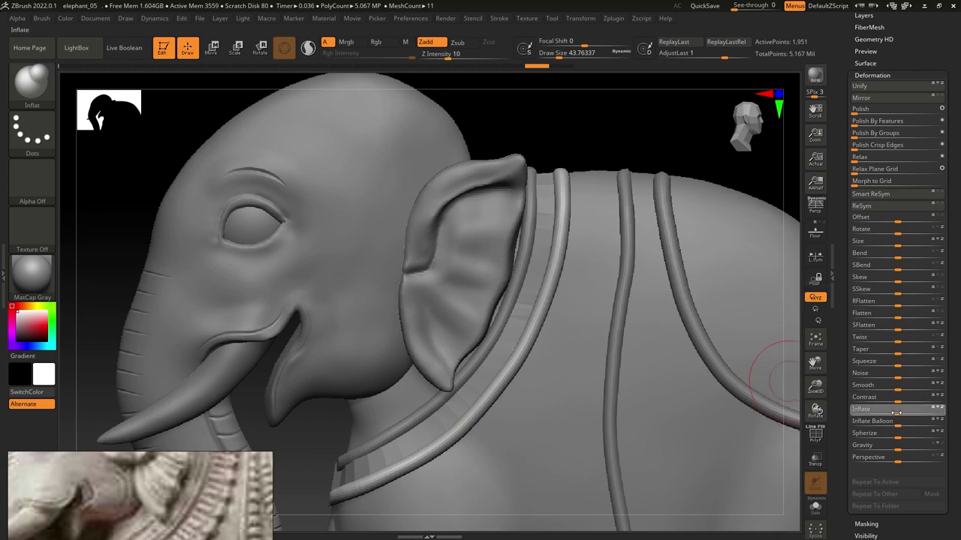
{"action": "left_click_drag", "start_coordinate": [897, 412], "coordinate": [894, 412]}
{"action": "left_click_drag", "start_coordinate": [893, 411], "coordinate": [891, 411]}
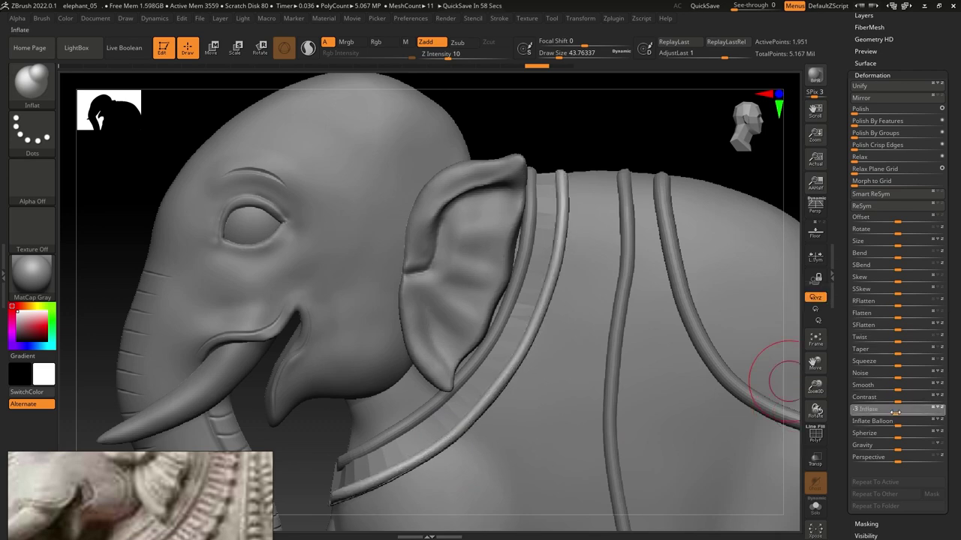
Use the Move brush to pull the strap under the ear and draw its end toward the chest
{"action": "key", "text": "b"}
{"action": "key", "text": "m"}
{"action": "key", "text": "v"}
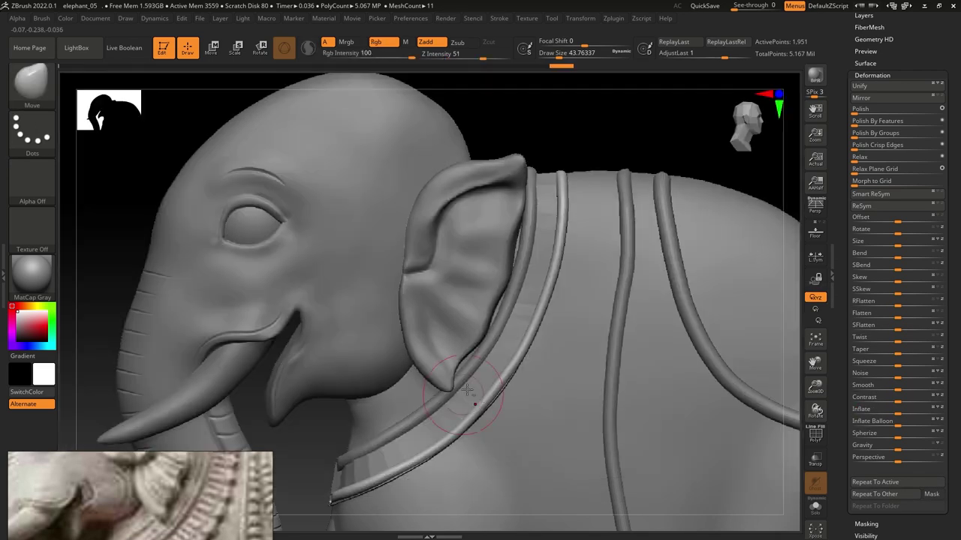
{"action": "left_click_drag", "start_coordinate": [534, 320], "coordinate": [604, 150]}
{"action": "left_click_drag", "start_coordinate": [406, 394], "coordinate": [325, 443]}
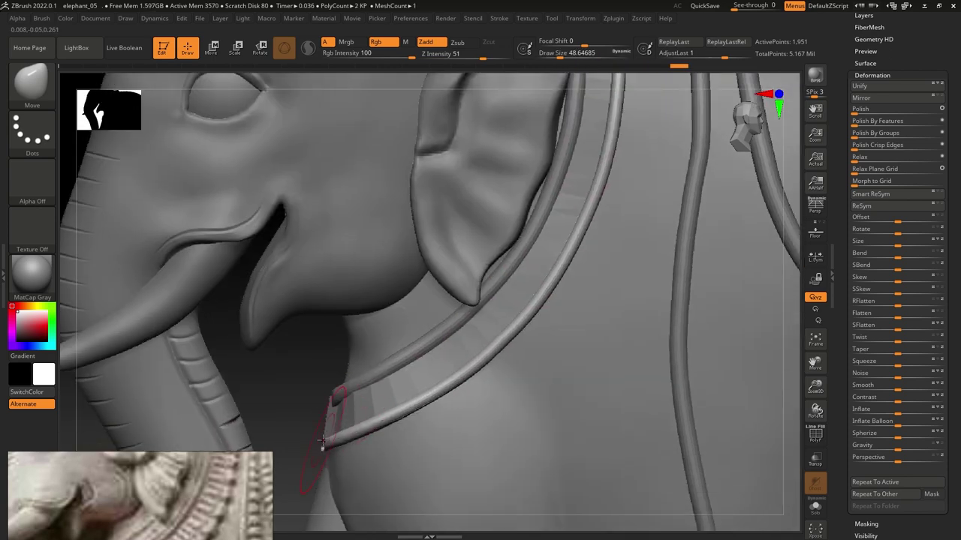
Select the wide collar band, frame the elephant, and clear the mask from the band
{"action": "left_click", "coordinate": [331, 412], "text": "alt"}
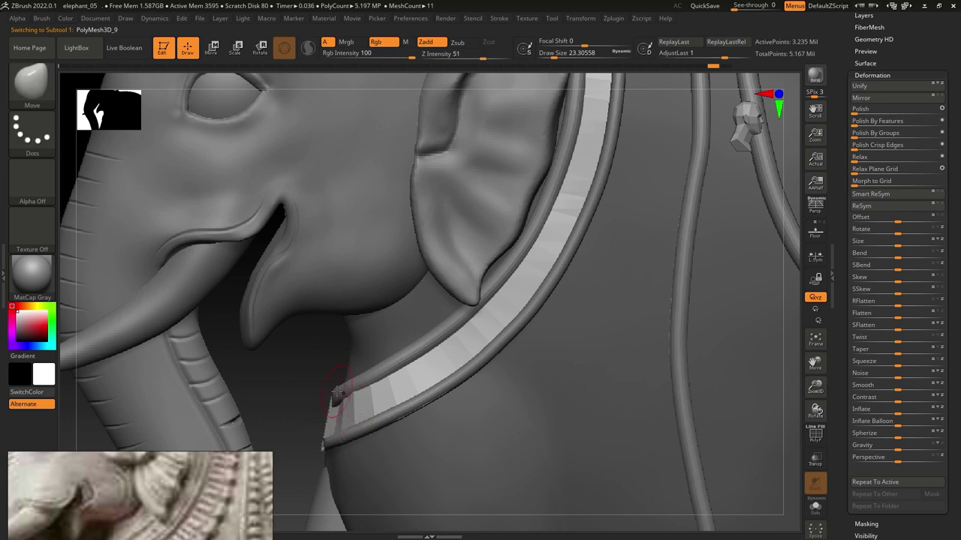
{"action": "key", "text": "f"}
{"action": "left_click_drag", "start_coordinate": [526, 330], "coordinate": [574, 363]}
{"action": "key", "text": "f"}
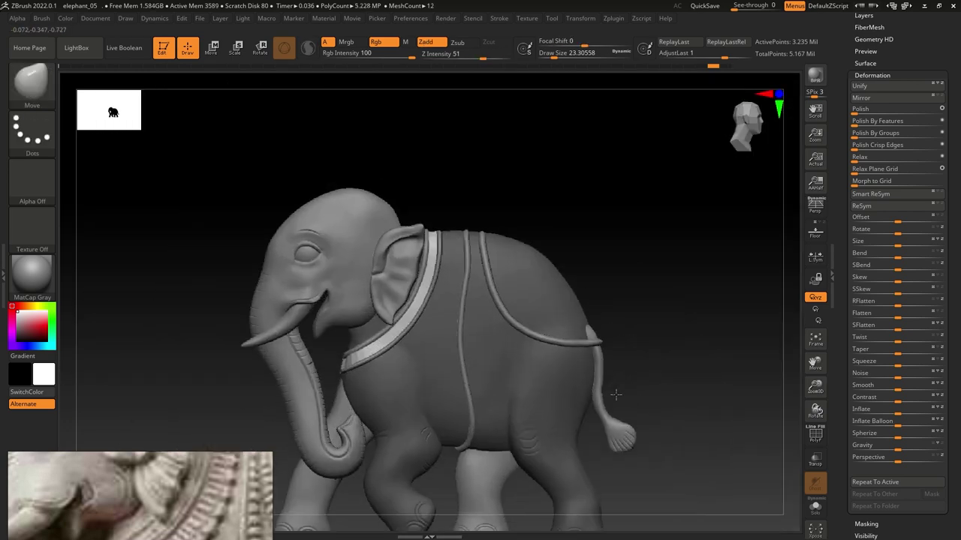
{"action": "mouse_move", "coordinate": [498, 256]}
{"action": "right_mouse_down"}
{"action": "mouse_move", "coordinate": [507, 379]}
{"action": "mouse_move", "coordinate": [456, 328]}
{"action": "right_mouse_up"}
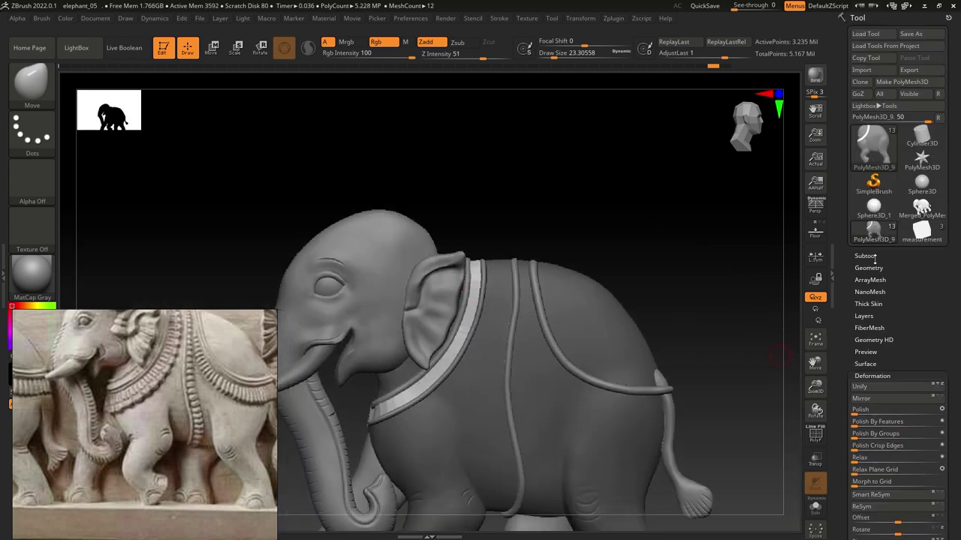
{"action": "left_click", "coordinate": [777, 266], "text": "ctrl"}
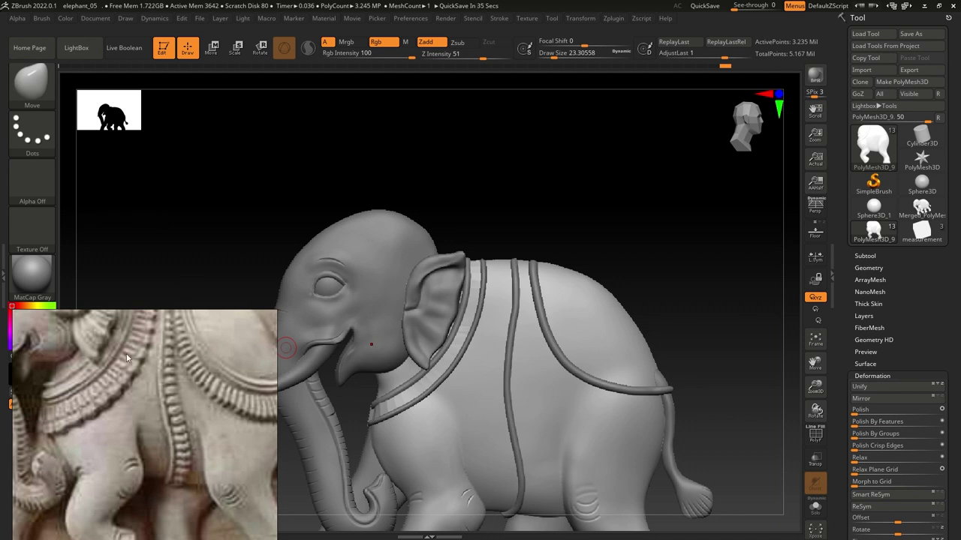
Split the strap mesh into separate subtools with Split To Parts, confirming the warning
{"action": "left_click", "coordinate": [871, 256]}
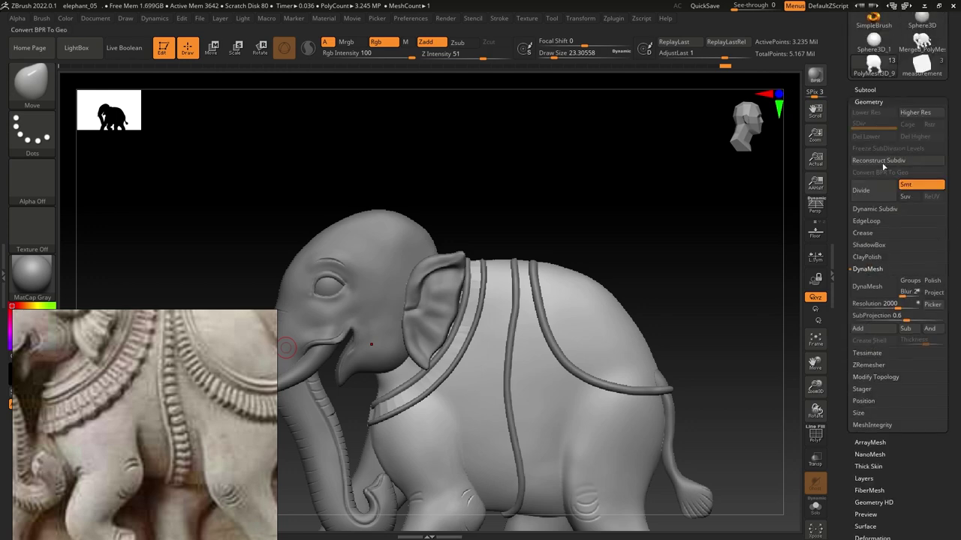
{"action": "left_click", "coordinate": [857, 352]}
{"action": "left_click", "coordinate": [893, 389]}
{"action": "left_click", "coordinate": [781, 412]}
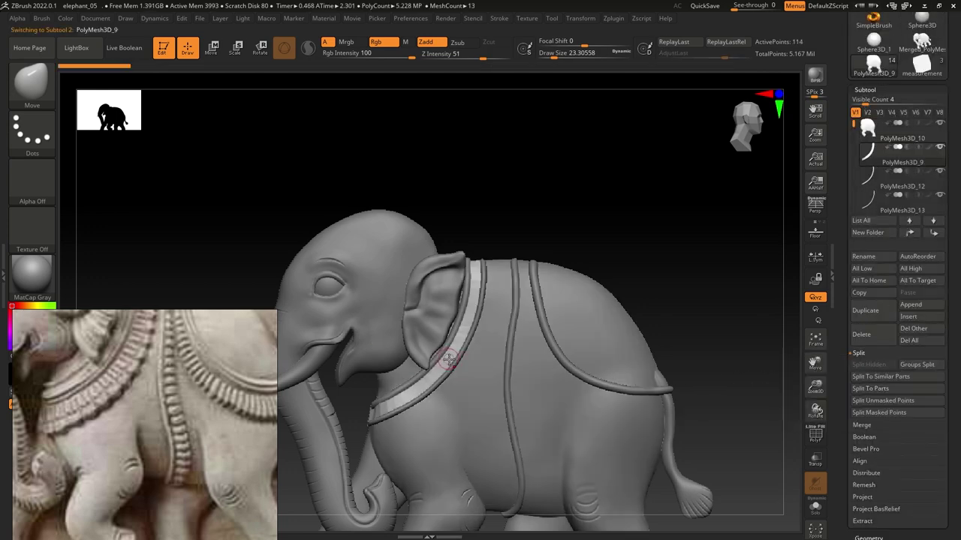
Select PolyMesh3D_9 and lay a chain of beads up the vertical strap
{"action": "key", "text": "w"}
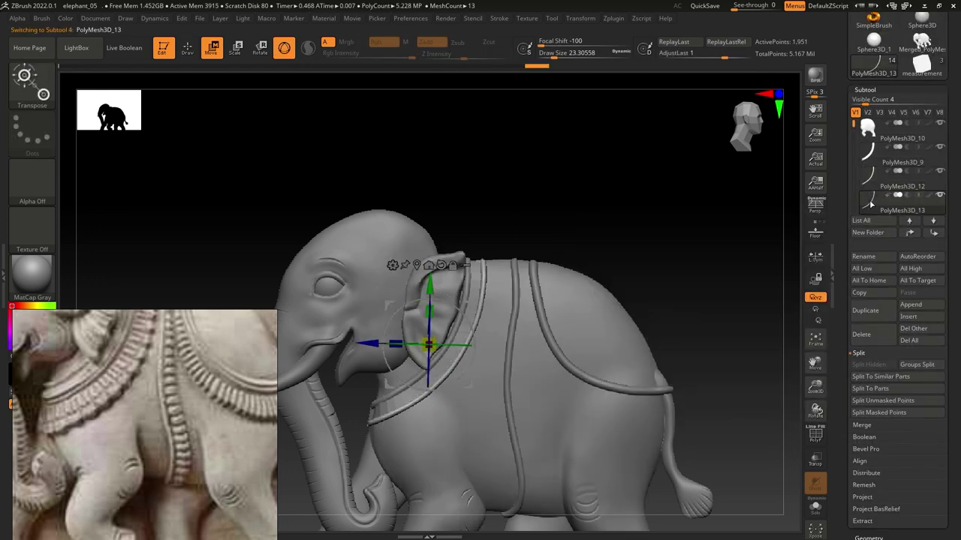
{"action": "left_click", "coordinate": [869, 154]}
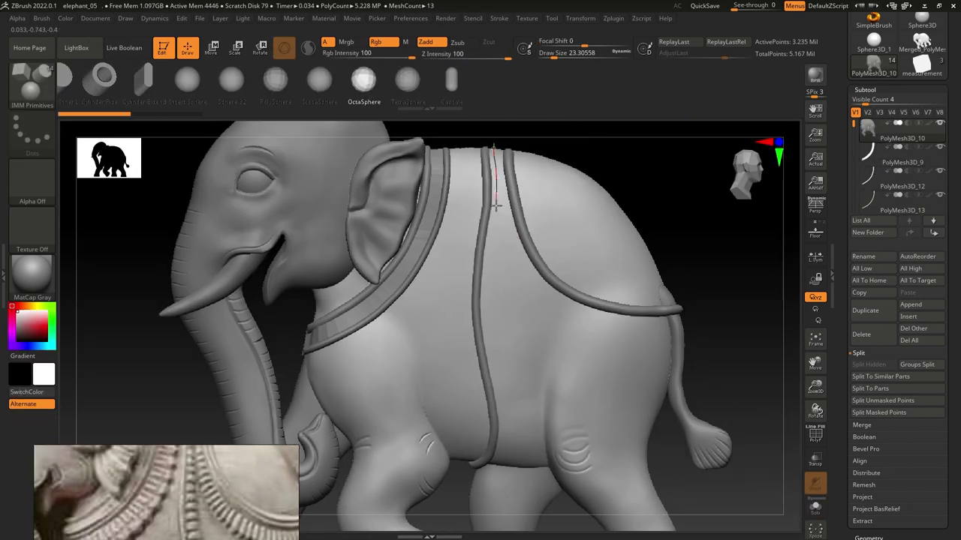
{"action": "left_click", "coordinate": [503, 443]}
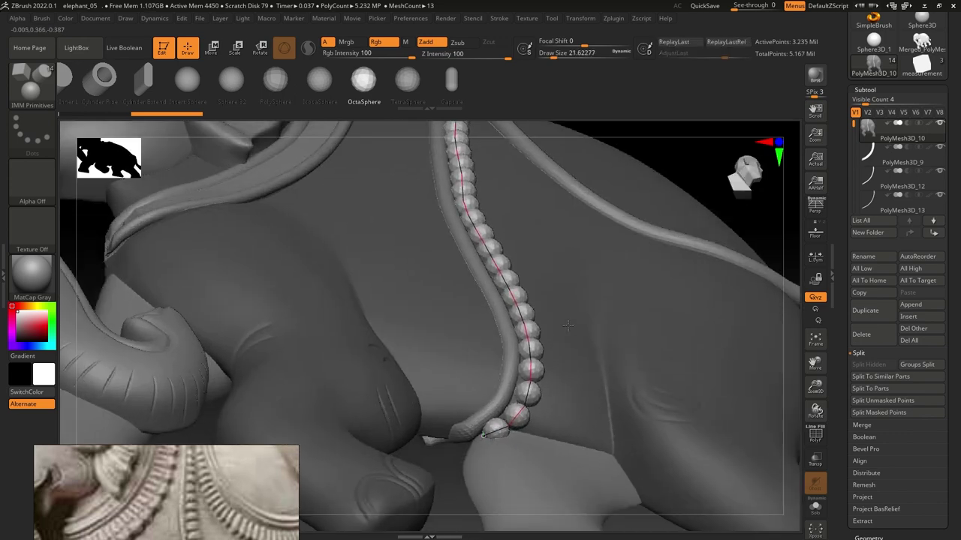
{"action": "right_click_drag", "start_coordinate": [492, 435], "coordinate": [507, 263]}
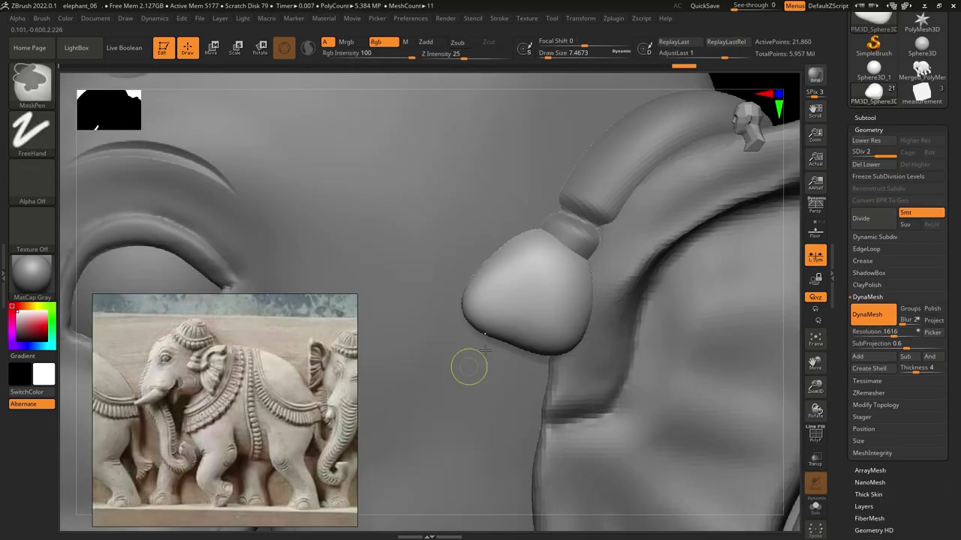
Carve grooves into the ear ornament and zoom out to the whole elephant
{"action": "mouse_move", "coordinate": [470, 306]}
{"action": "left_mouse_down"}
{"action": "mouse_move", "coordinate": [506, 274]}
{"action": "mouse_move", "coordinate": [542, 334]}
{"action": "left_mouse_up"}
{"action": "left_click_drag", "start_coordinate": [568, 294], "coordinate": [586, 342]}
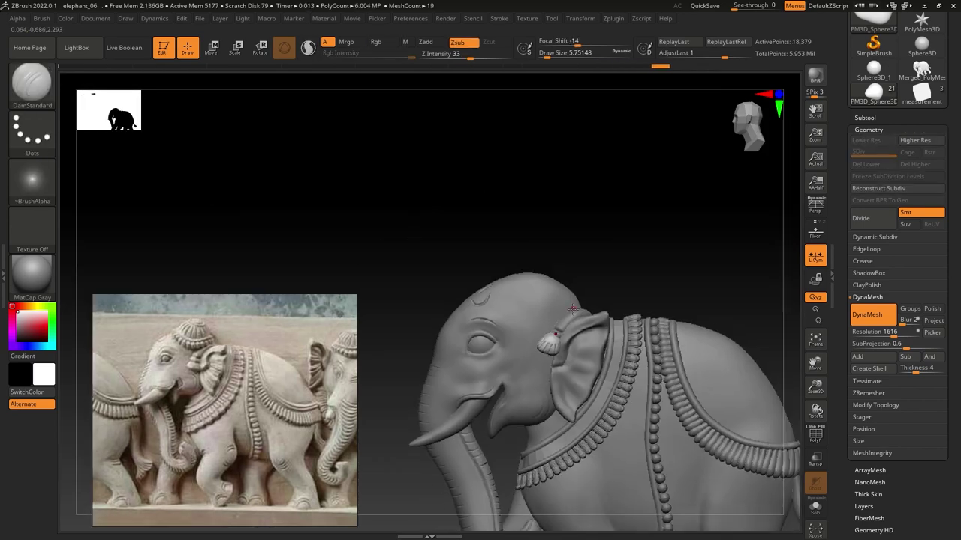
{"action": "right_click_drag", "start_coordinate": [571, 309], "coordinate": [471, 250], "text": "alt"}
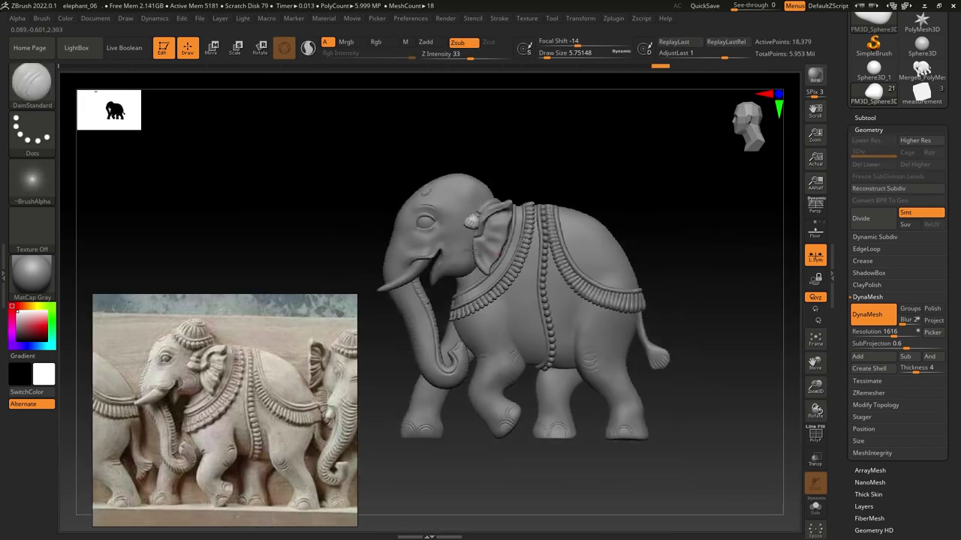
Select the large sphere subtool, frame it, and remesh it with DynaMesh
{"action": "left_click", "coordinate": [864, 118]}
{"action": "left_click", "coordinate": [900, 210]}
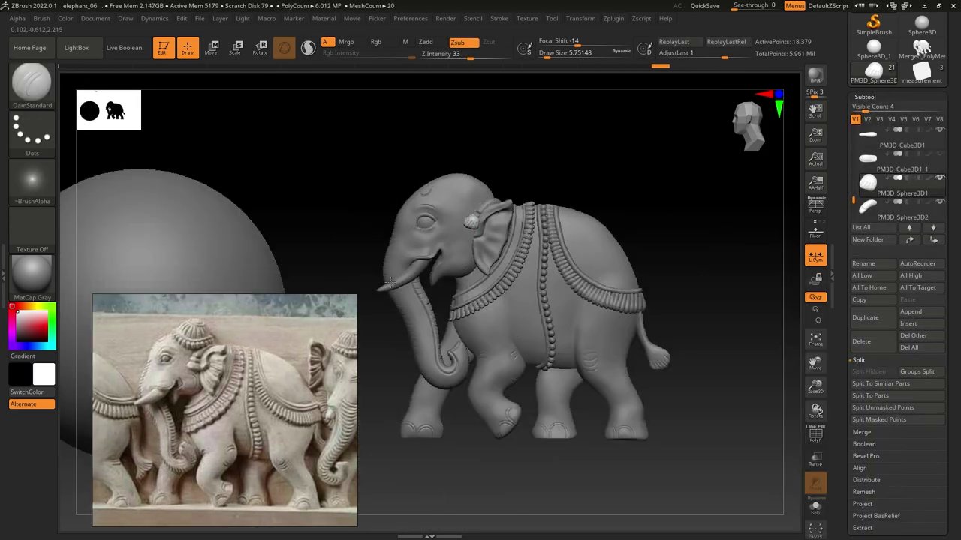
{"action": "key", "text": "f"}
{"action": "scroll", "coordinate": [872, 425], "scroll_direction": "down", "scroll_amount": 5}
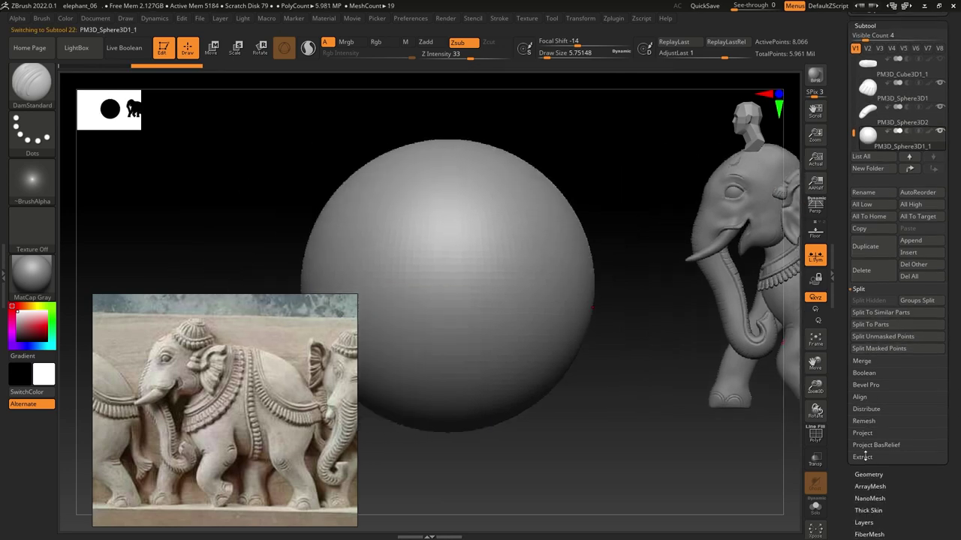
{"action": "left_click", "coordinate": [868, 417]}
{"action": "left_click", "coordinate": [867, 222]}
Pick the DamStandard brush and enable radial symmetry around the sphere's top
{"action": "key", "text": "w"}
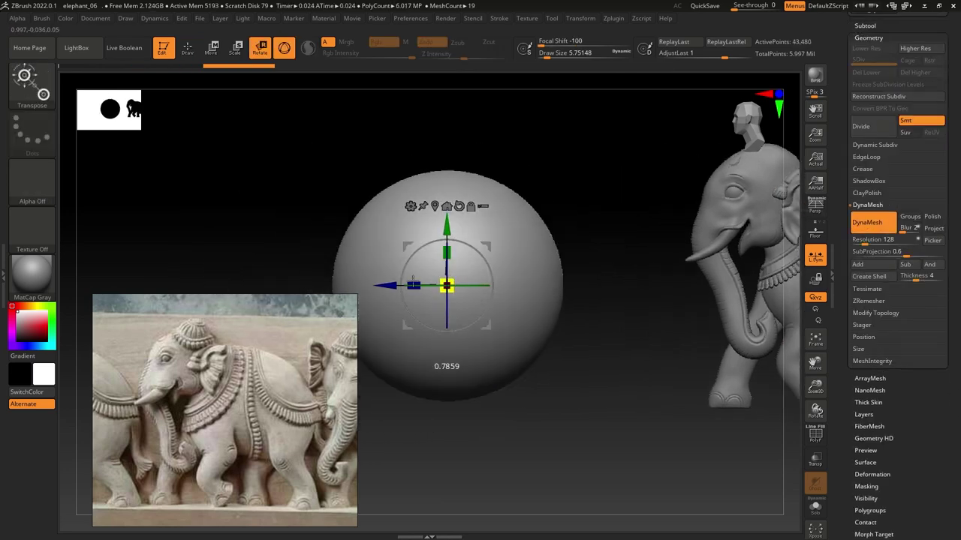
{"action": "key", "text": "e"}
{"action": "key", "text": "b"}
{"action": "key", "text": "d"}
{"action": "key", "text": "s"}
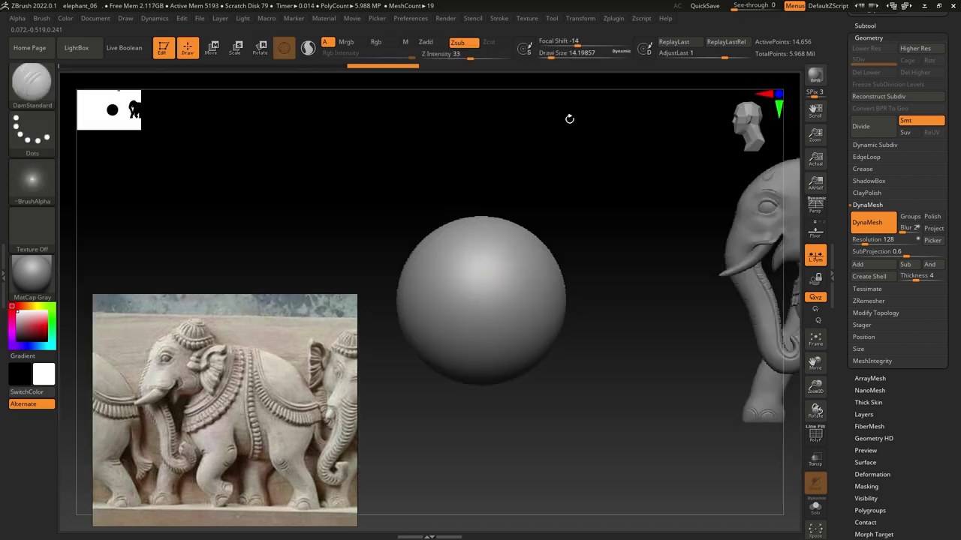
{"action": "left_click", "coordinate": [580, 18]}
{"action": "left_click", "coordinate": [591, 305]}
{"action": "left_click", "coordinate": [581, 18]}
{"action": "left_click", "coordinate": [618, 317]}
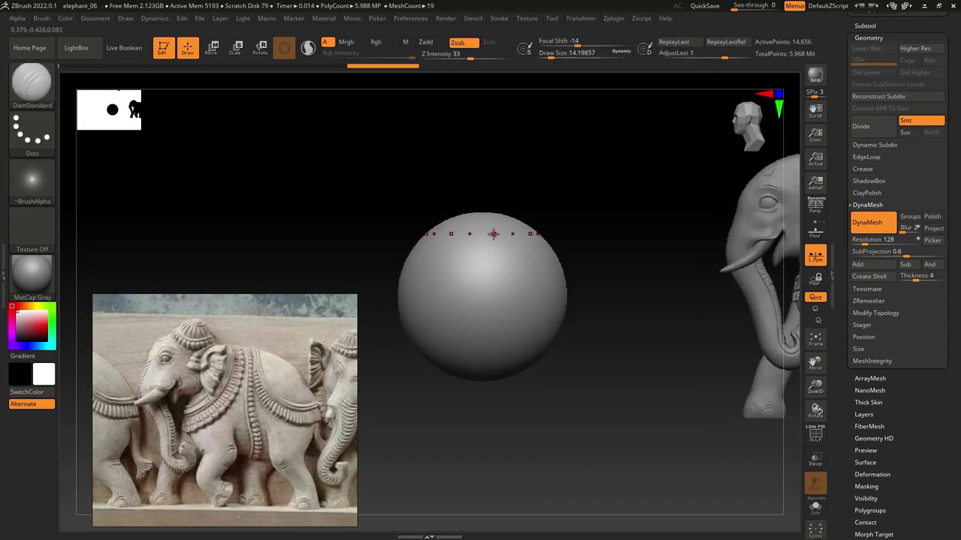
Try radial grooves and a ring of dots on the sphere, undoing the attempts
{"action": "left_click_drag", "start_coordinate": [483, 208], "coordinate": [482, 371]}
{"action": "key", "text": "ctrl+z"}
{"action": "left_click", "coordinate": [580, 18]}
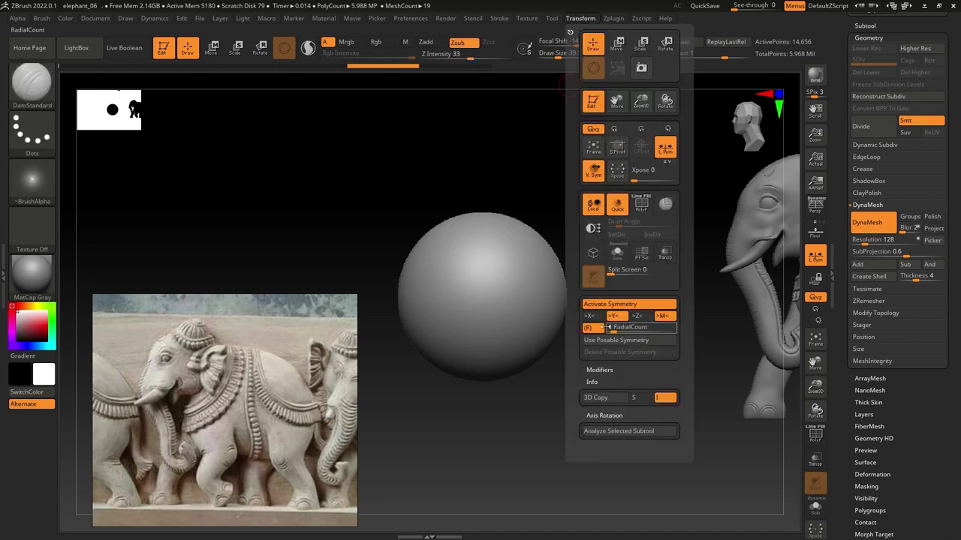
{"action": "left_click_drag", "start_coordinate": [482, 197], "coordinate": [484, 360]}
{"action": "key", "text": "ctrl+z"}
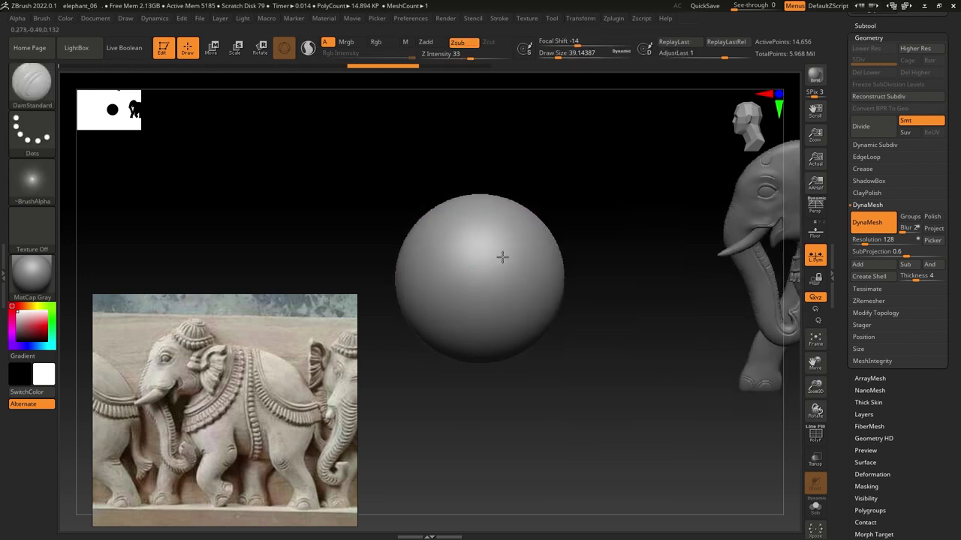
{"action": "left_click_drag", "start_coordinate": [481, 197], "coordinate": [481, 386]}
{"action": "key", "text": "ctrl+z"}
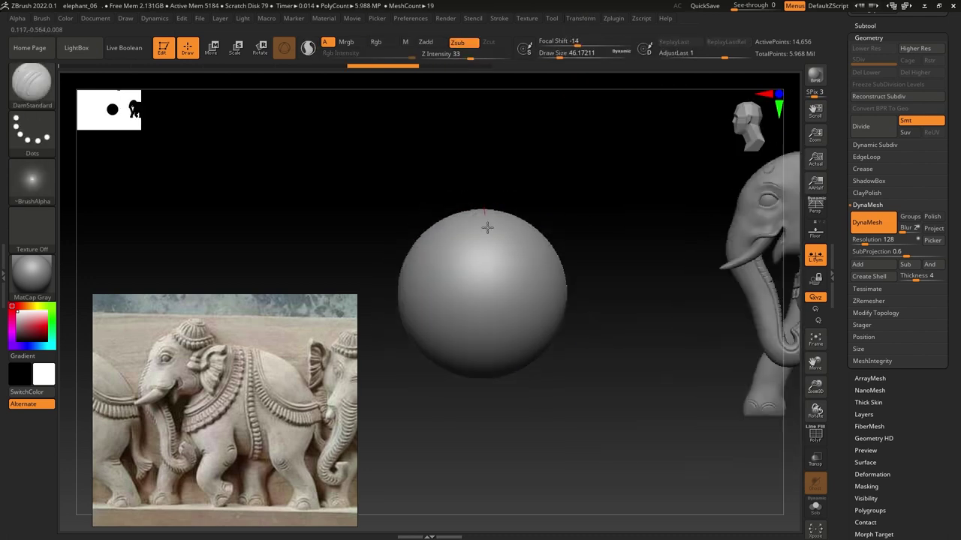
{"action": "left_click_drag", "start_coordinate": [487, 227], "coordinate": [483, 371]}
{"action": "left_click", "coordinate": [503, 238]}
{"action": "left_click_drag", "start_coordinate": [575, 338], "coordinate": [556, 270]}
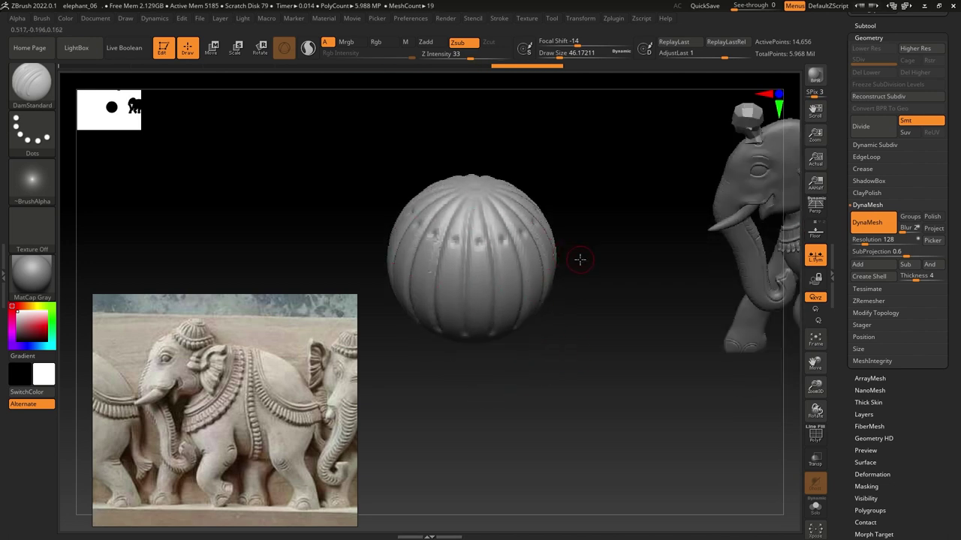
{"action": "key", "text": "ctrl+z"}
Carve radial grooves, stamp a ring of dots, and build raised rings around the sphere's top
{"action": "left_click_drag", "start_coordinate": [489, 203], "coordinate": [465, 390]}
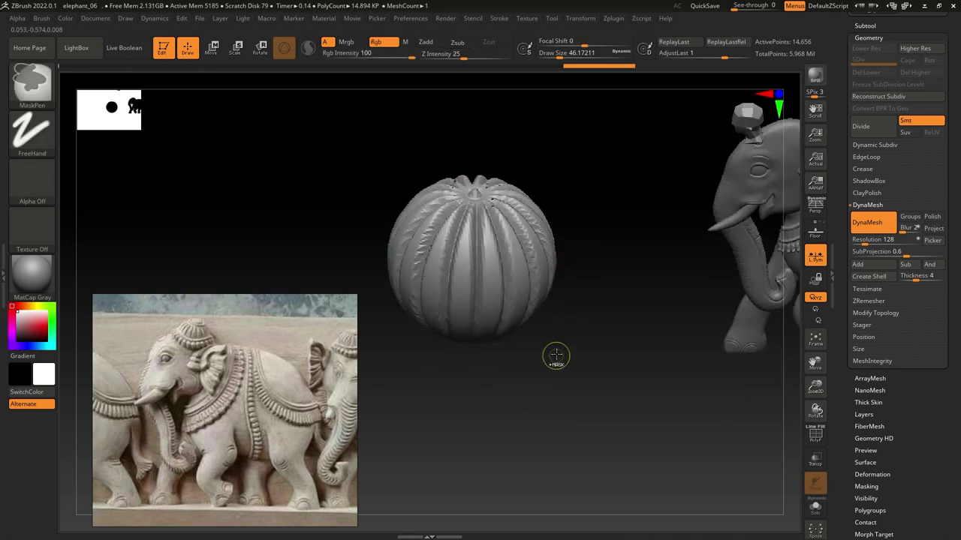
{"action": "left_click_drag", "start_coordinate": [583, 386], "coordinate": [489, 279]}
{"action": "left_click_drag", "start_coordinate": [476, 240], "coordinate": [480, 339]}
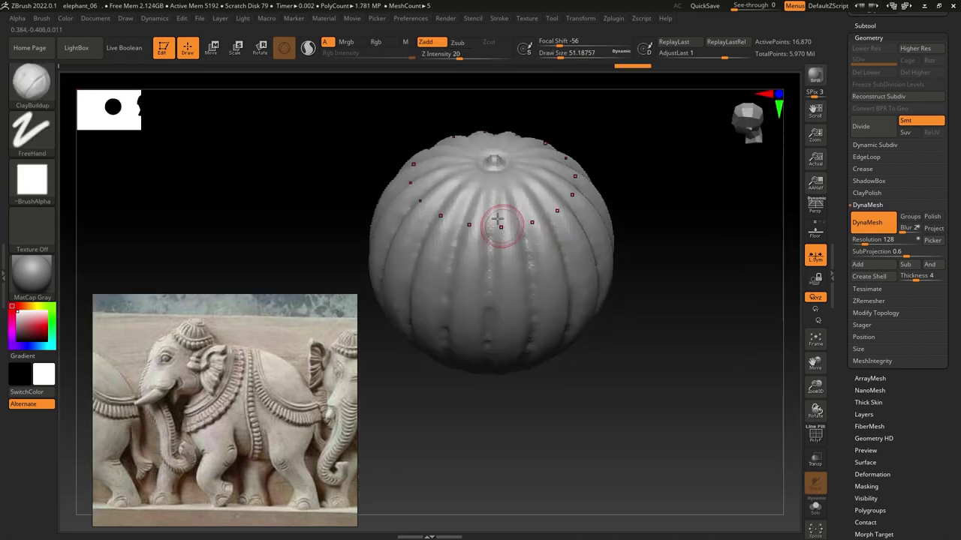
{"action": "left_click_drag", "start_coordinate": [493, 182], "coordinate": [498, 150]}
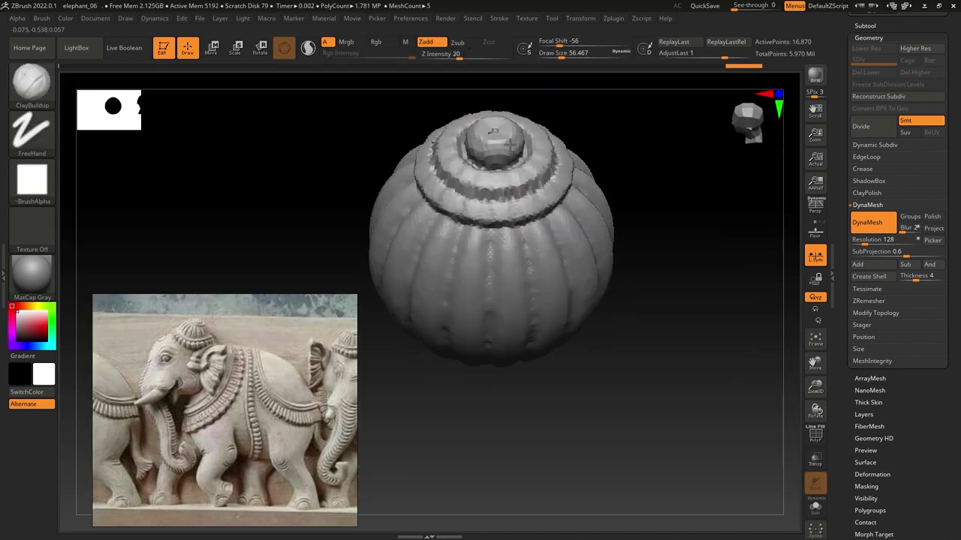
Export the elephant as an STL file named elephant_final through 3D Print Hub
{"action": "left_click", "coordinate": [28, 89]}
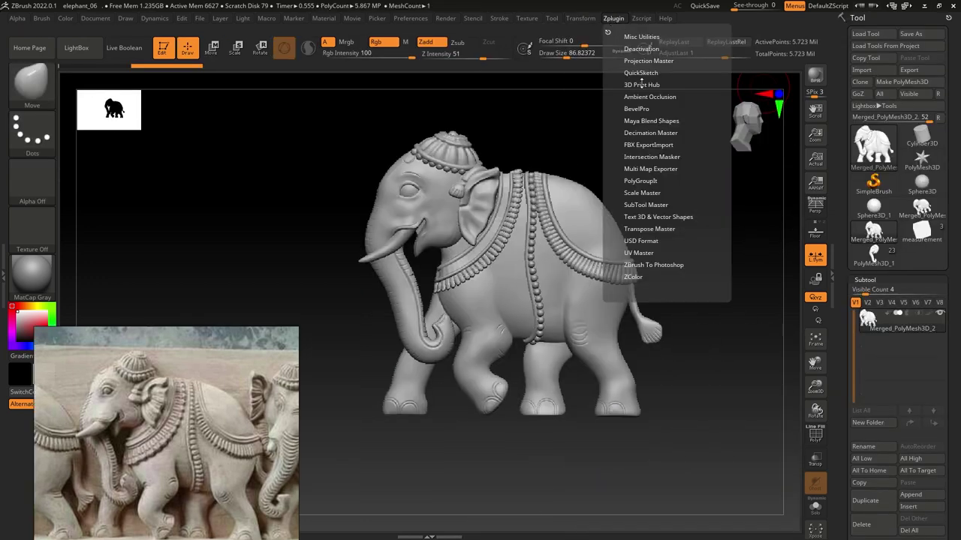
{"action": "left_click", "coordinate": [641, 84]}
{"action": "left_click", "coordinate": [634, 304]}
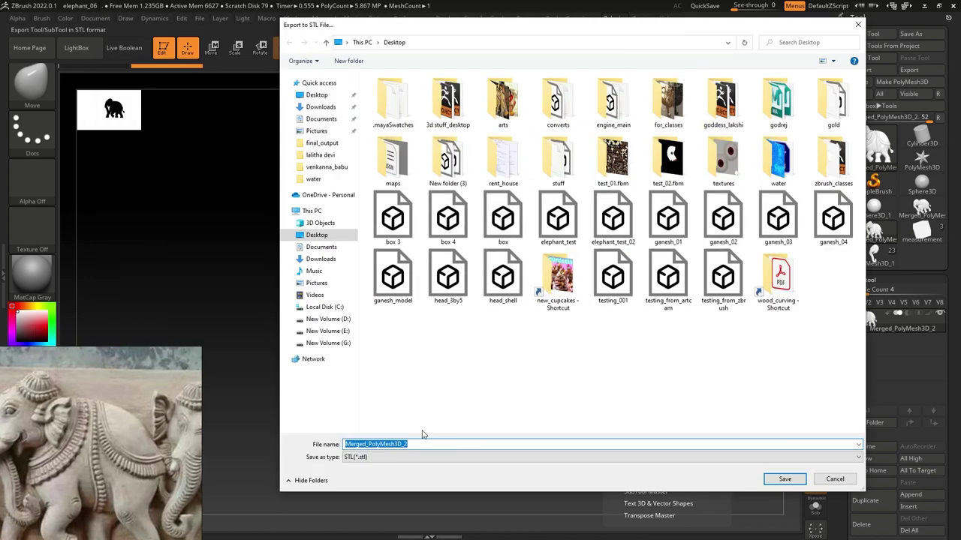
{"action": "type", "text": "elephant_final"}
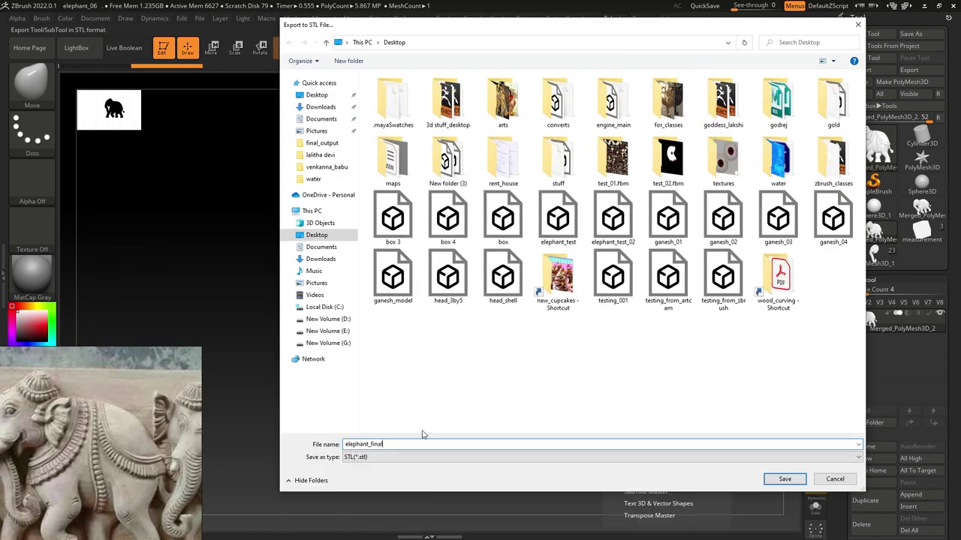
{"action": "key", "text": "Return"}
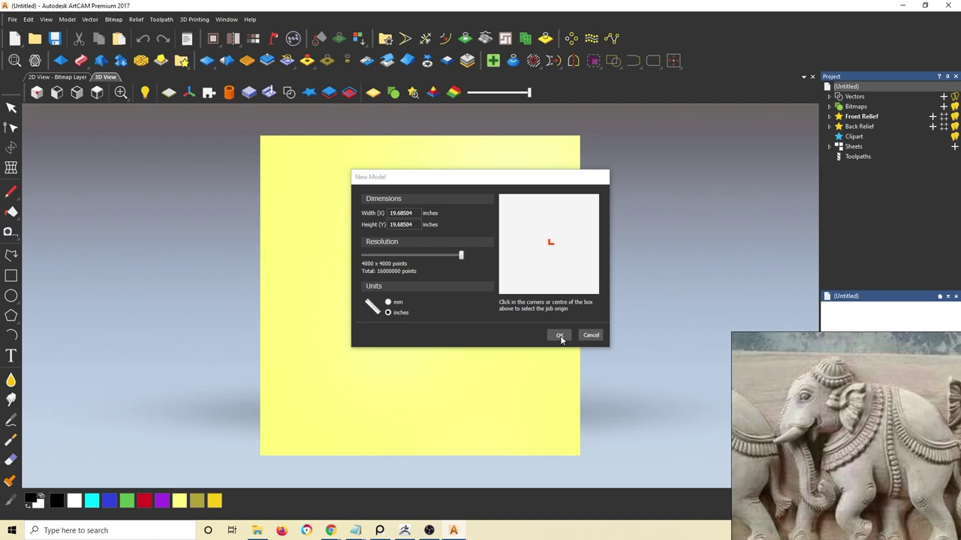
Confirm the new panel, then import elephant_final.stl via Relief > Import 3D Model
{"action": "left_click", "coordinate": [560, 336]}
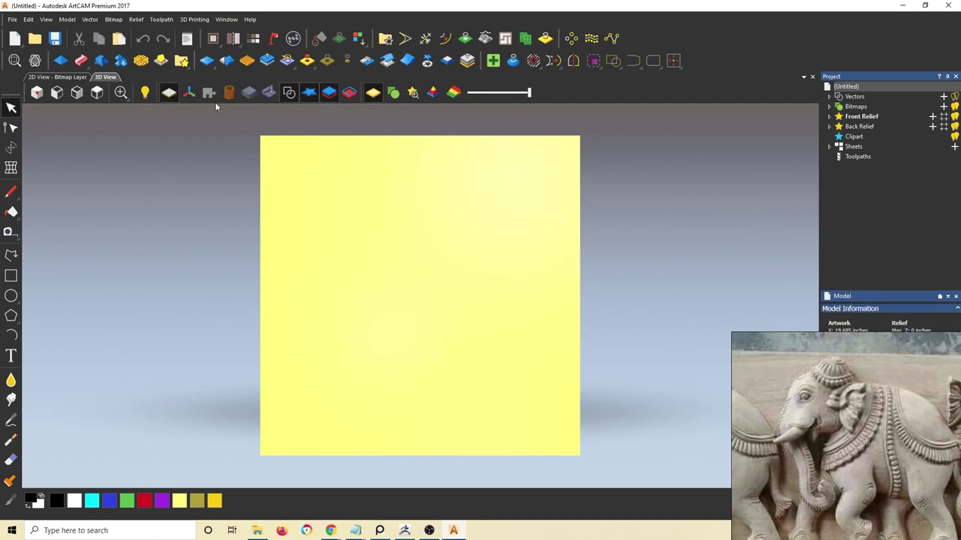
{"action": "left_click", "coordinate": [138, 21]}
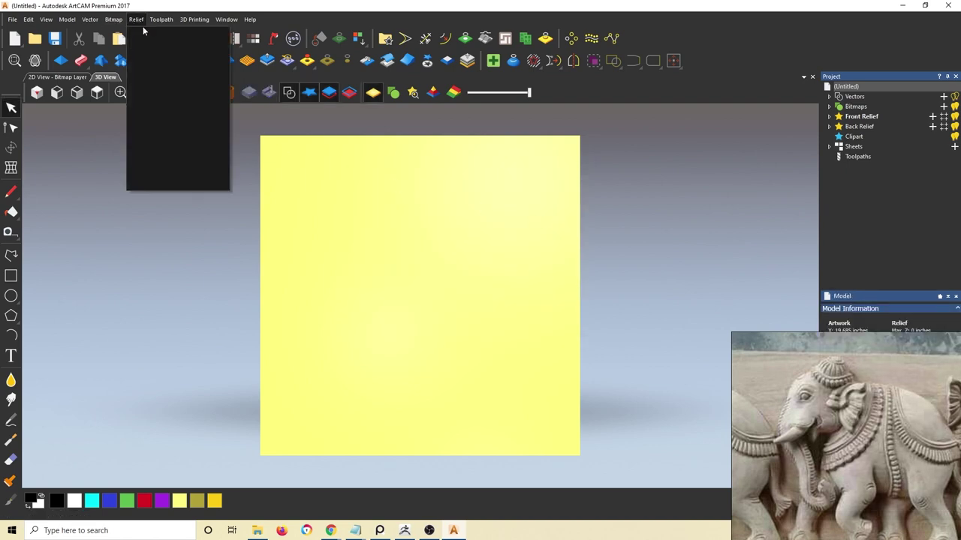
{"action": "left_click", "coordinate": [166, 138]}
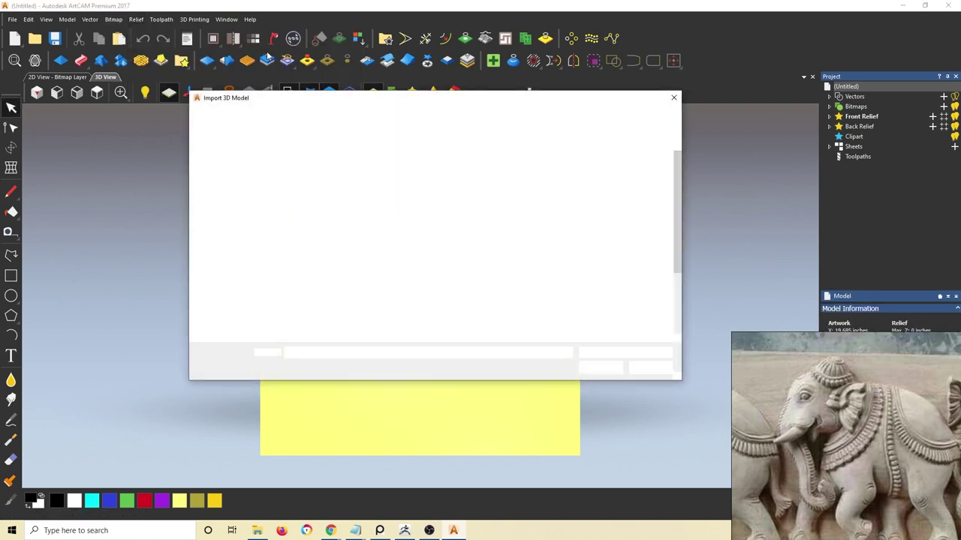
{"action": "scroll", "coordinate": [679, 234], "scroll_direction": "down", "scroll_amount": 3}
{"action": "double_click", "coordinate": [478, 261]}
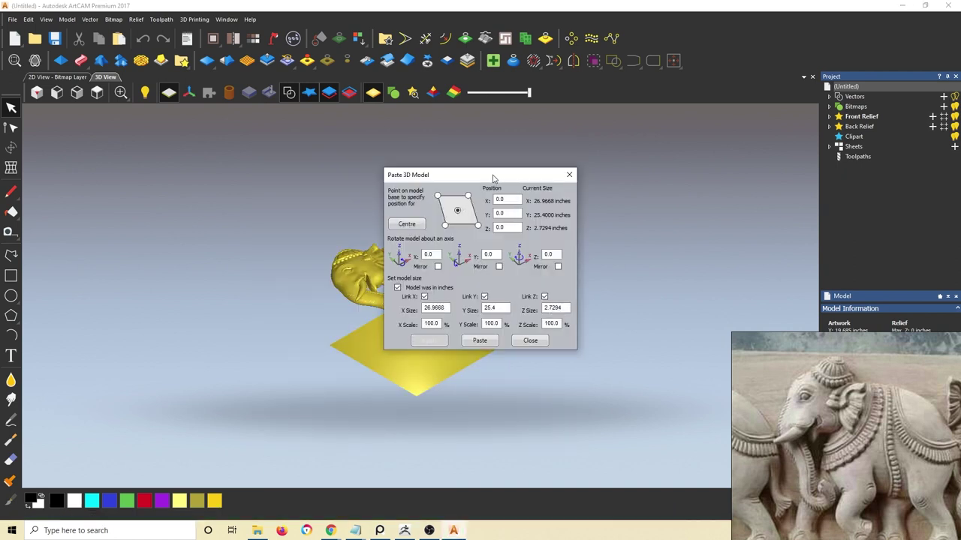
Resize the elephant model to 12 inches in Y (12.74 × 12 × 1.29 in) and paste it as a relief
{"action": "type", "text": "0"}
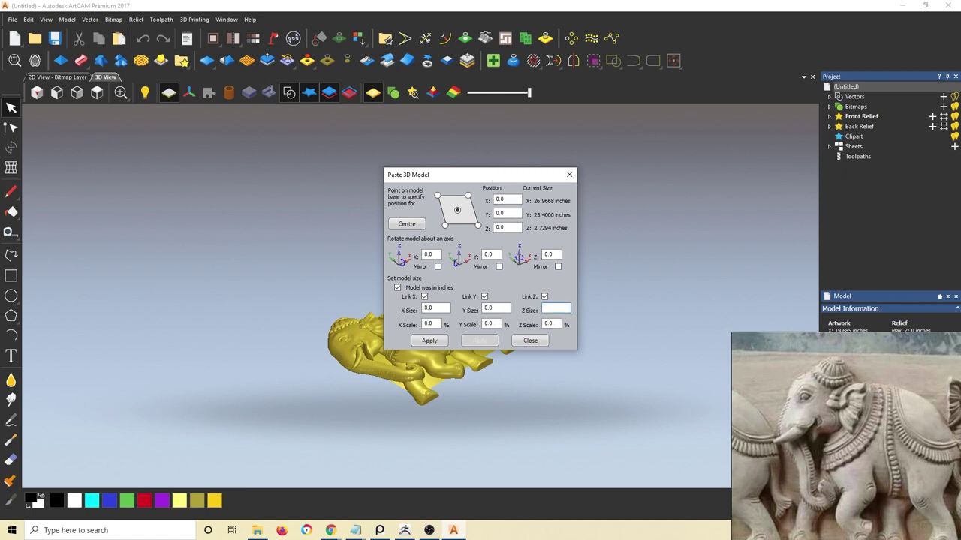
{"action": "key", "text": "Return"}
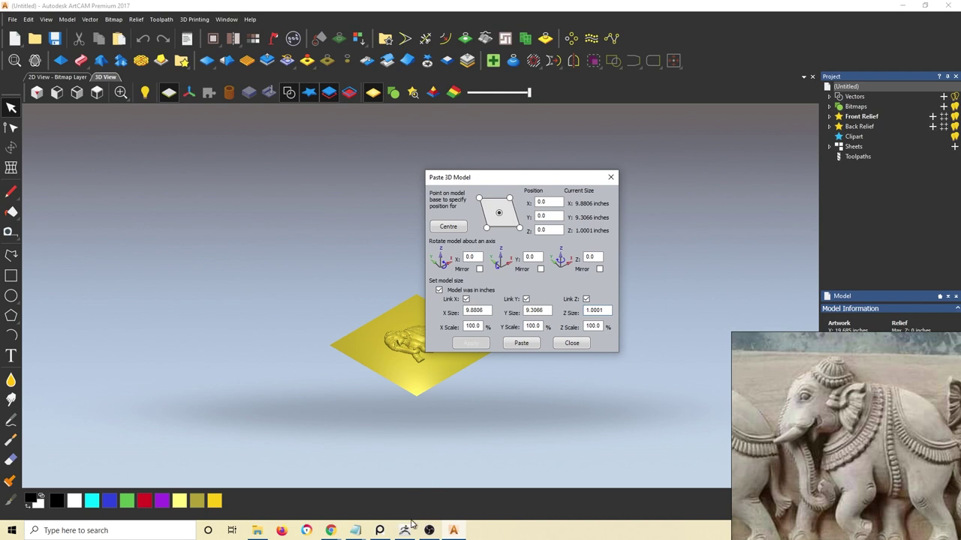
{"action": "double_click", "coordinate": [550, 312]}
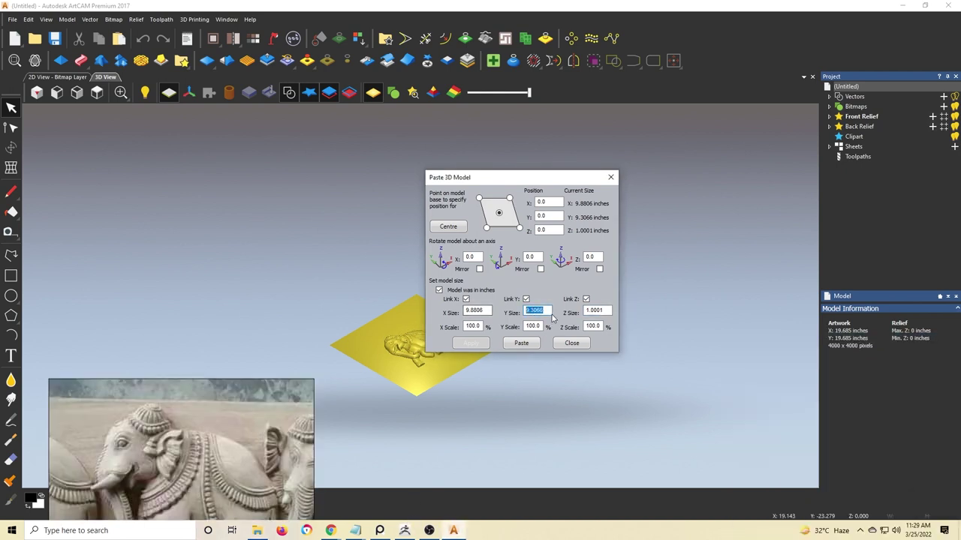
{"action": "type", "text": "12"}
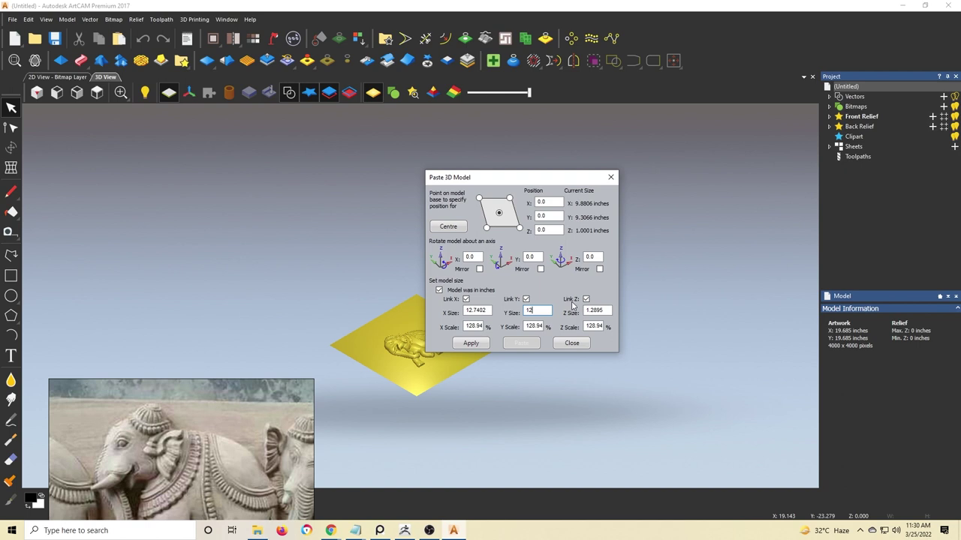
{"action": "left_click", "coordinate": [470, 342]}
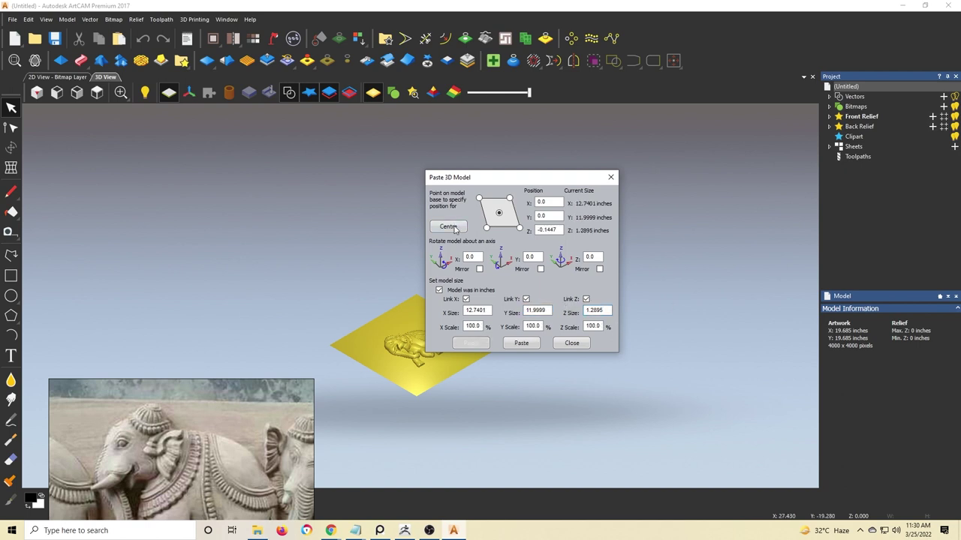
{"action": "left_click", "coordinate": [521, 343]}
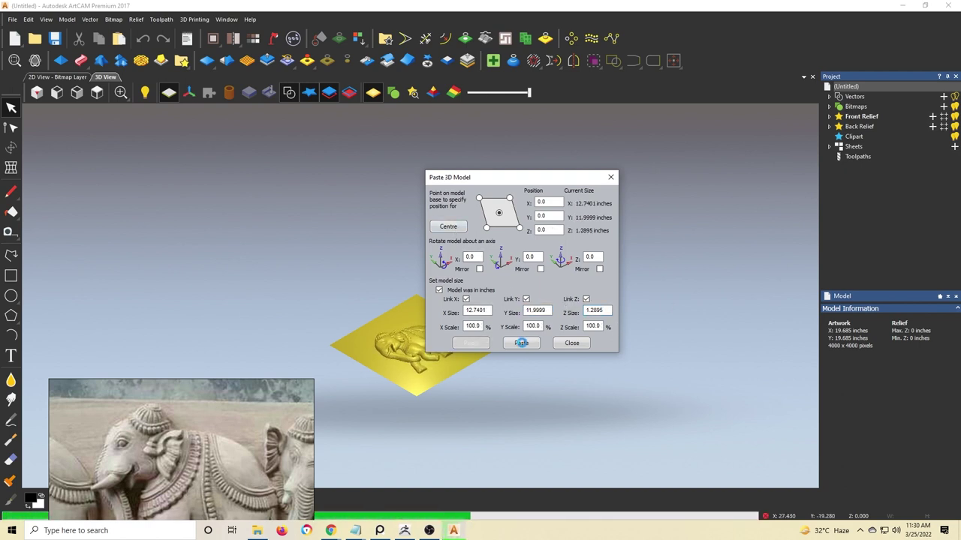
{"action": "left_click", "coordinate": [572, 343]}
{"action": "left_click_drag", "start_coordinate": [458, 332], "coordinate": [472, 339]}
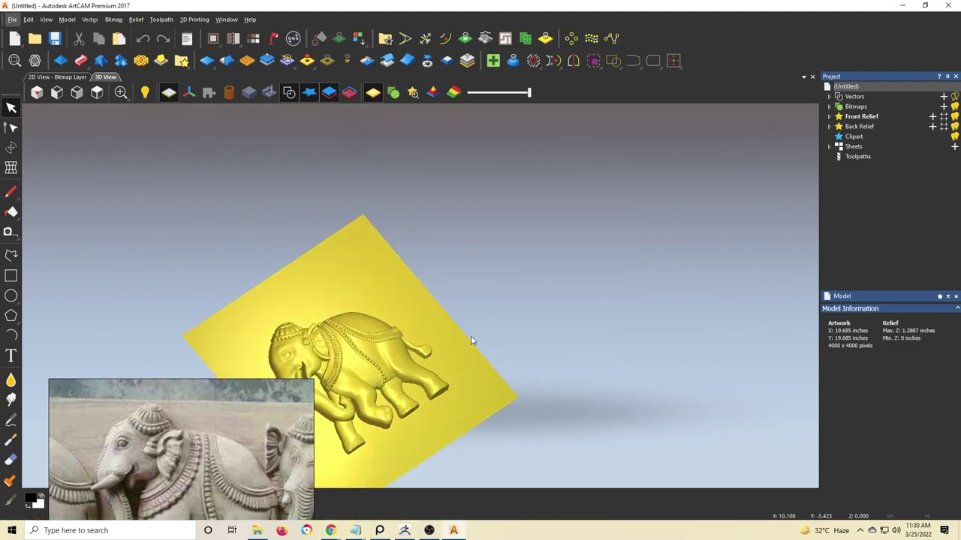
{"action": "scroll", "coordinate": [472, 338], "scroll_direction": "up", "scroll_amount": 5}
{"action": "scroll", "coordinate": [461, 318], "scroll_direction": "up", "scroll_amount": 3}
{"action": "mouse_move", "coordinate": [374, 308]}
{"action": "left_mouse_down"}
{"action": "mouse_move", "coordinate": [429, 324]}
{"action": "mouse_move", "coordinate": [698, 216]}
{"action": "mouse_move", "coordinate": [366, 275]}
{"action": "left_mouse_up"}
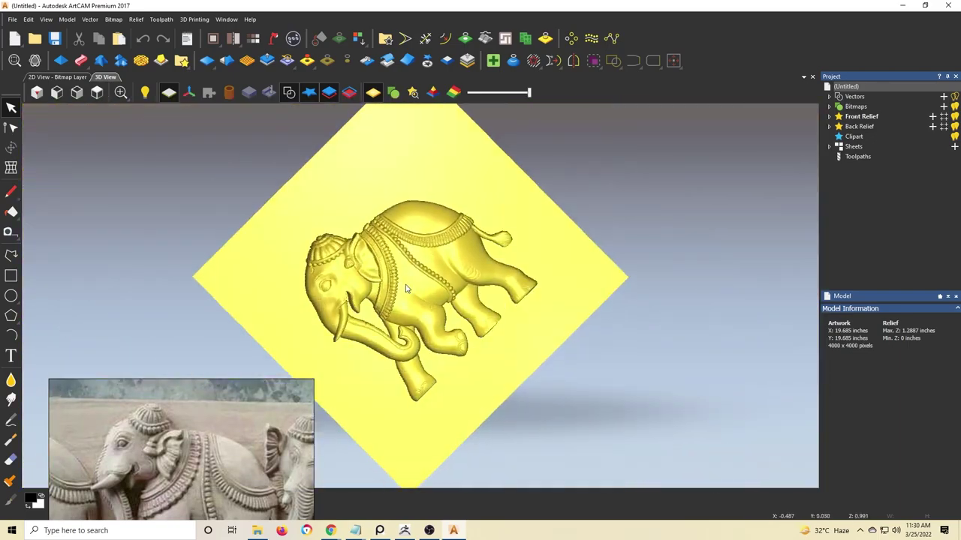
{"action": "scroll", "coordinate": [435, 161], "scroll_direction": "up", "scroll_amount": 5}
{"action": "scroll", "coordinate": [397, 292], "scroll_direction": "down", "scroll_amount": 8}
{"action": "scroll", "coordinate": [398, 292], "scroll_direction": "up", "scroll_amount": 5}
{"action": "left_click_drag", "start_coordinate": [429, 283], "coordinate": [652, 280]}
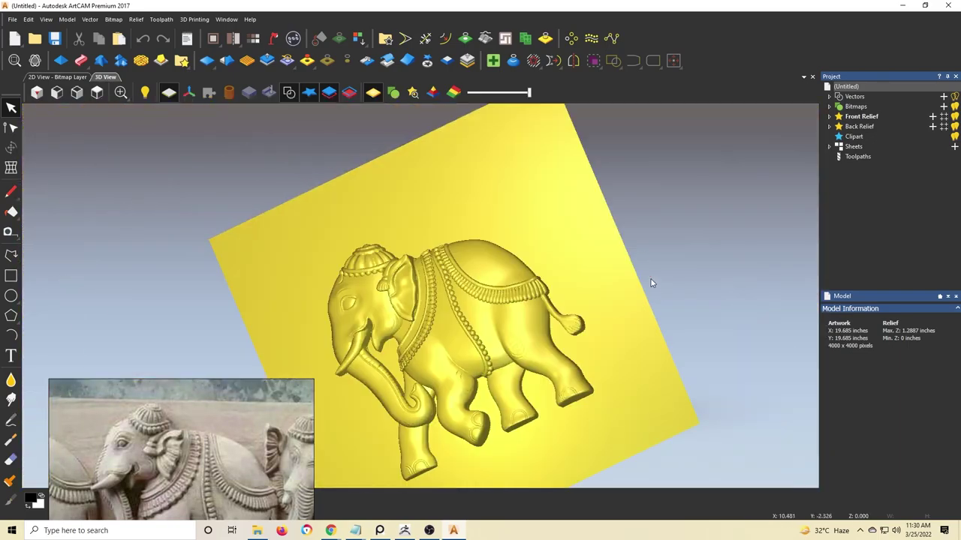
{"action": "left_click", "coordinate": [193, 20]}
{"action": "left_click", "coordinate": [331, 135]}
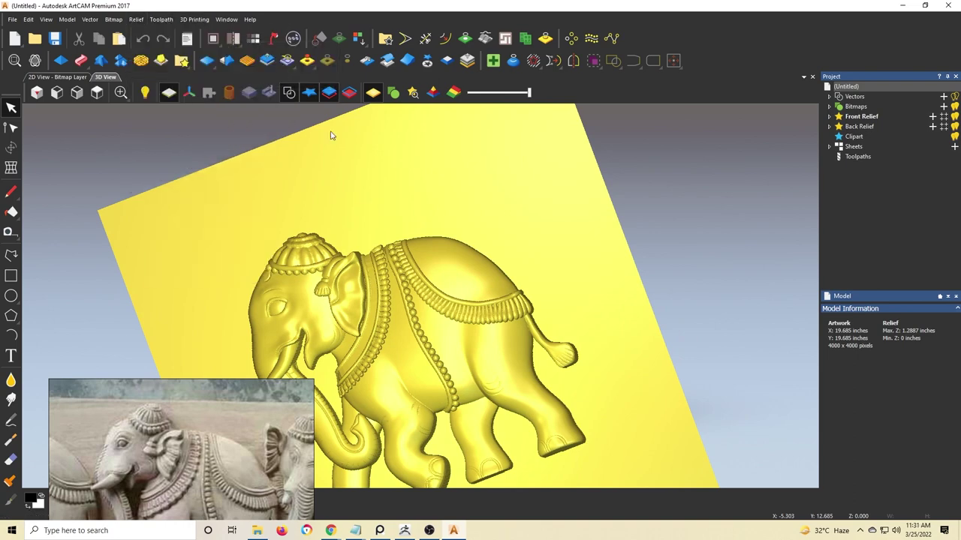